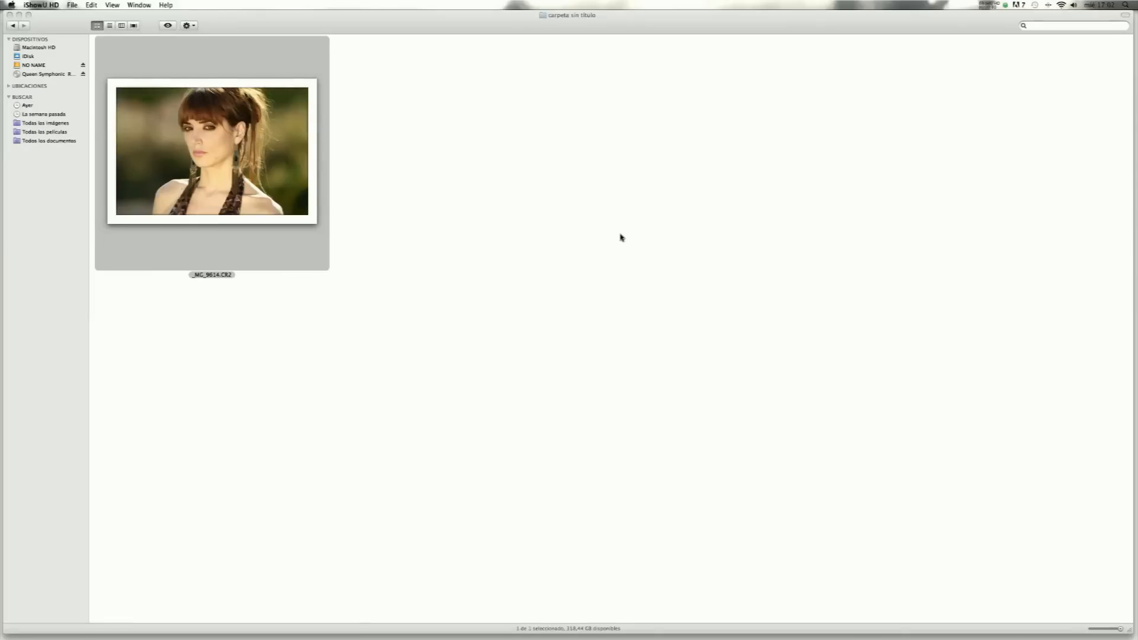
- Open the raw photo _MG_9614.CR2 from the folder in Camera Raw
click(622, 234)
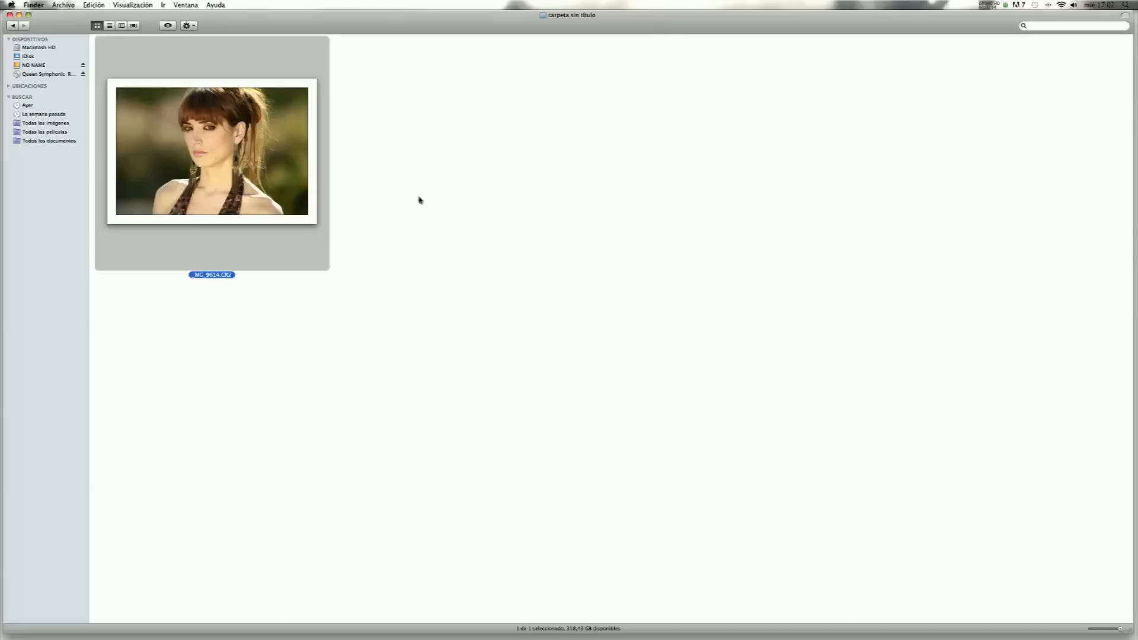
double_click(257, 157)
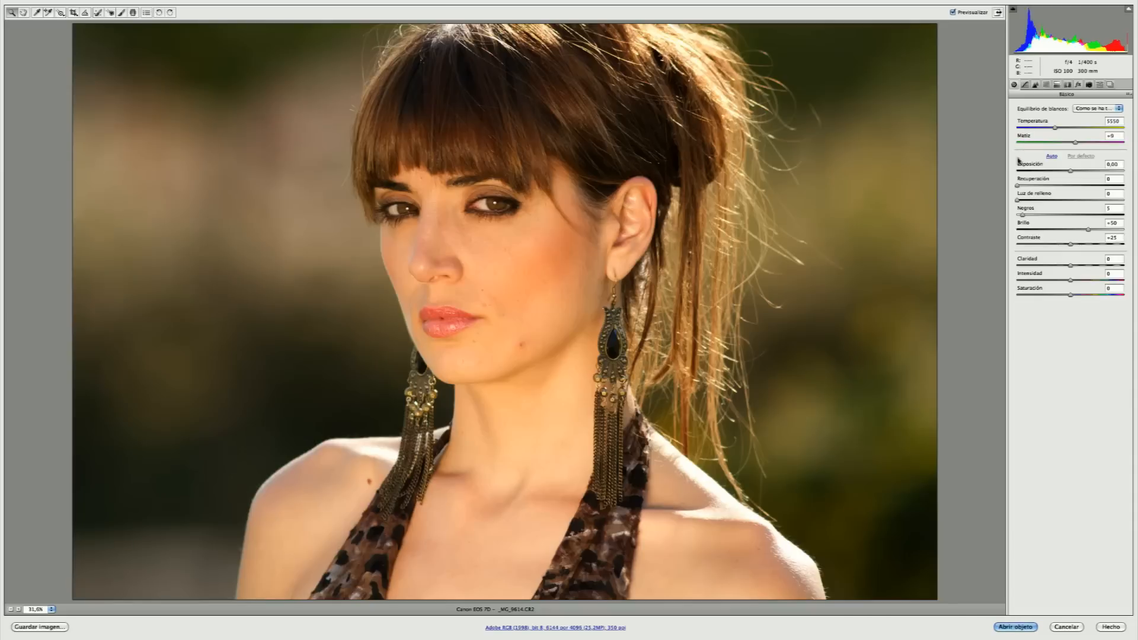
- Look through the tone curve, detail, HSL, split toning and lens correction settings, ending on the detail settings
click(1025, 86)
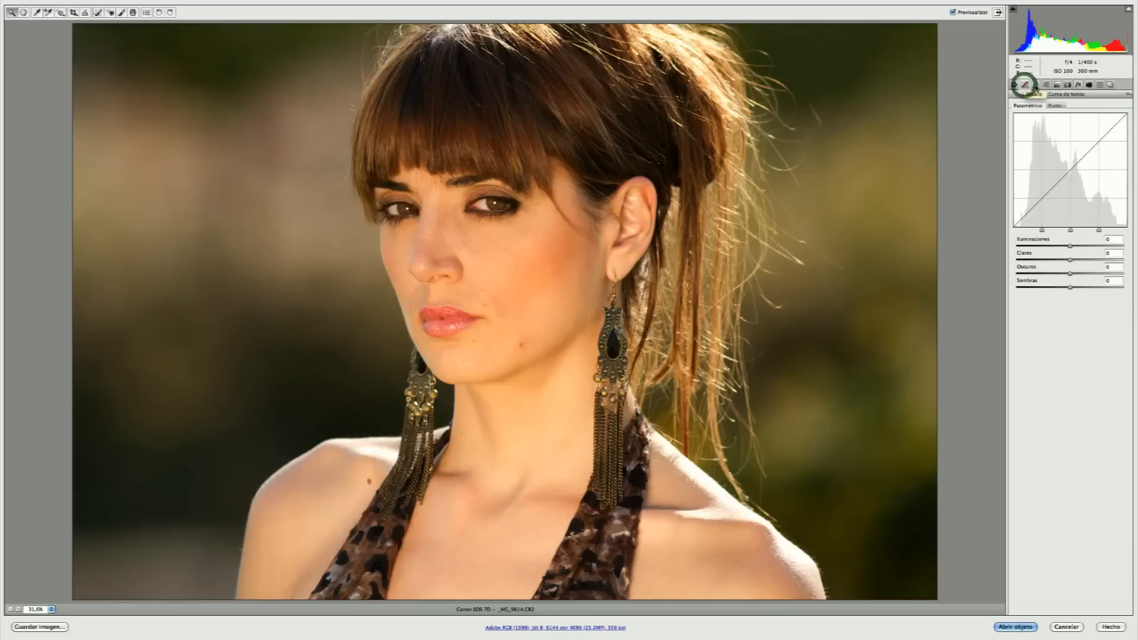
click(1035, 86)
click(1045, 84)
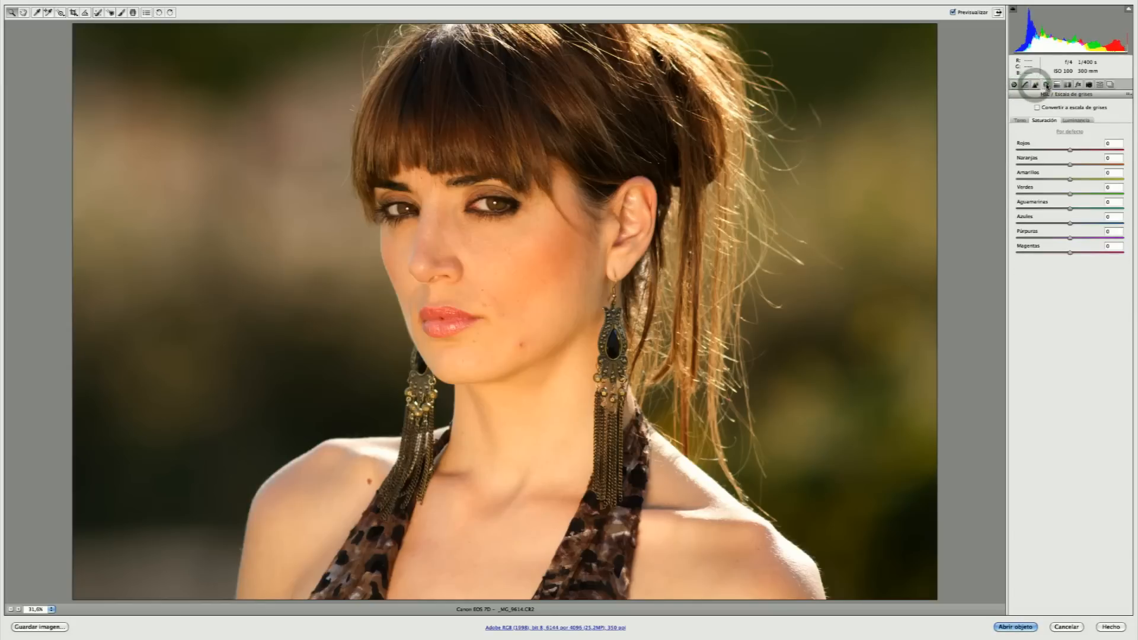
click(1056, 85)
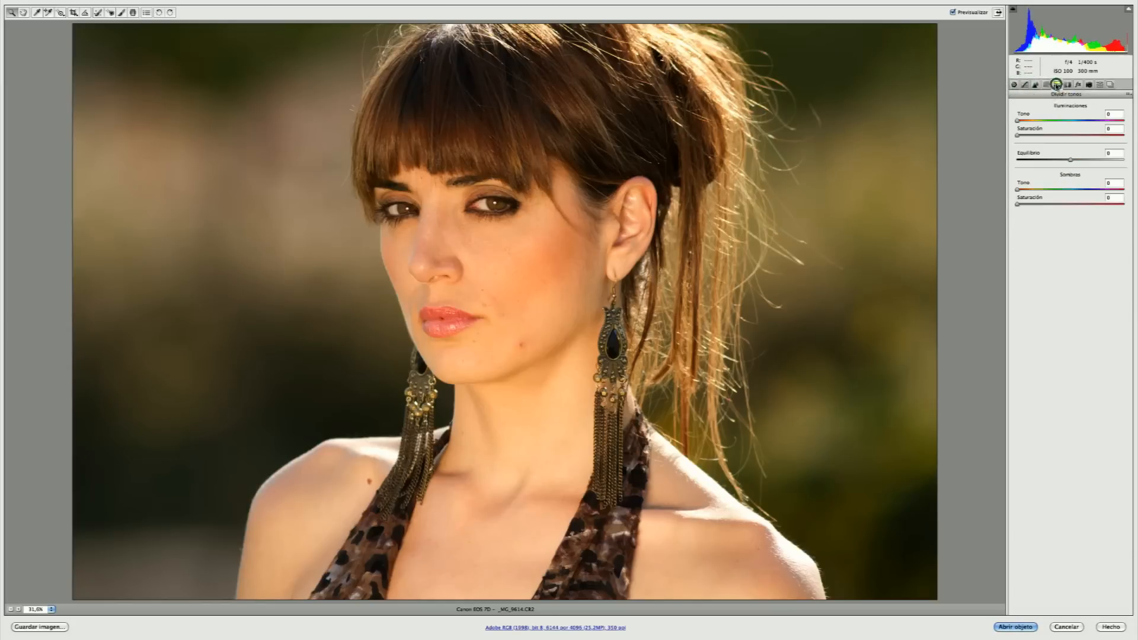
click(1066, 85)
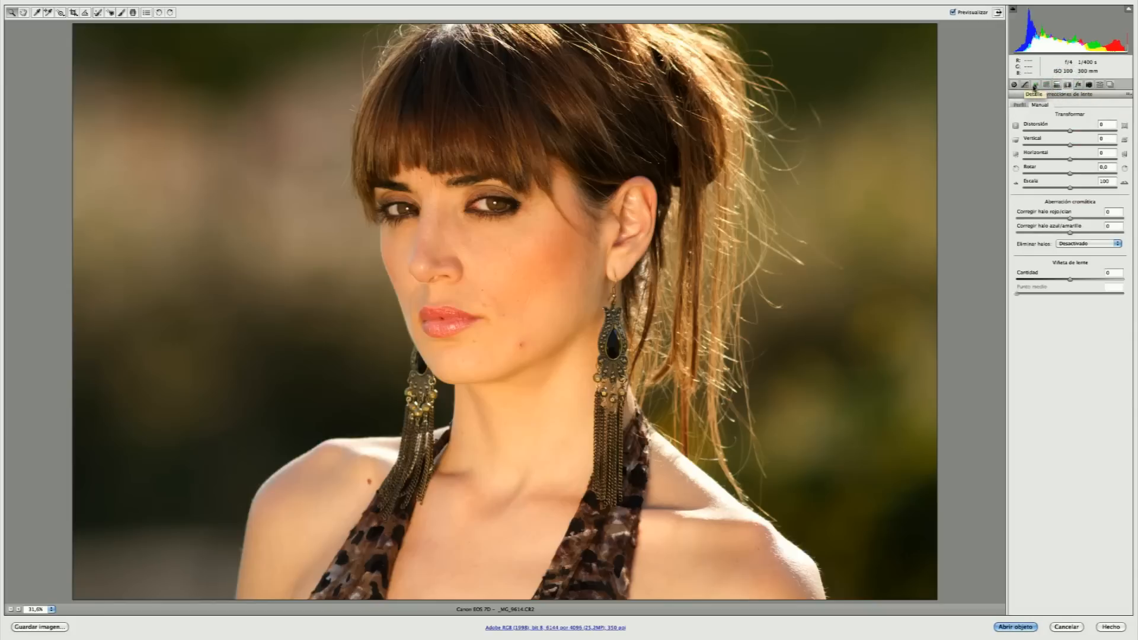
click(1035, 86)
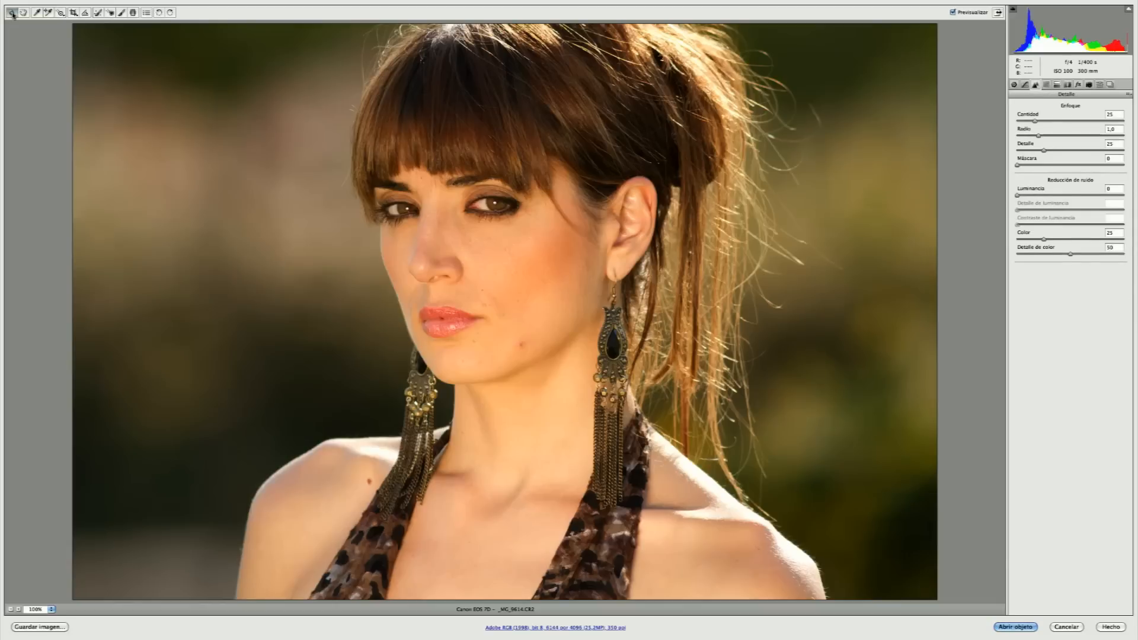
- Try extreme sharpening on the face at 100% view with amount 150 and radius 3.0, comparing it with the unsharpened preview
double_click(12, 12)
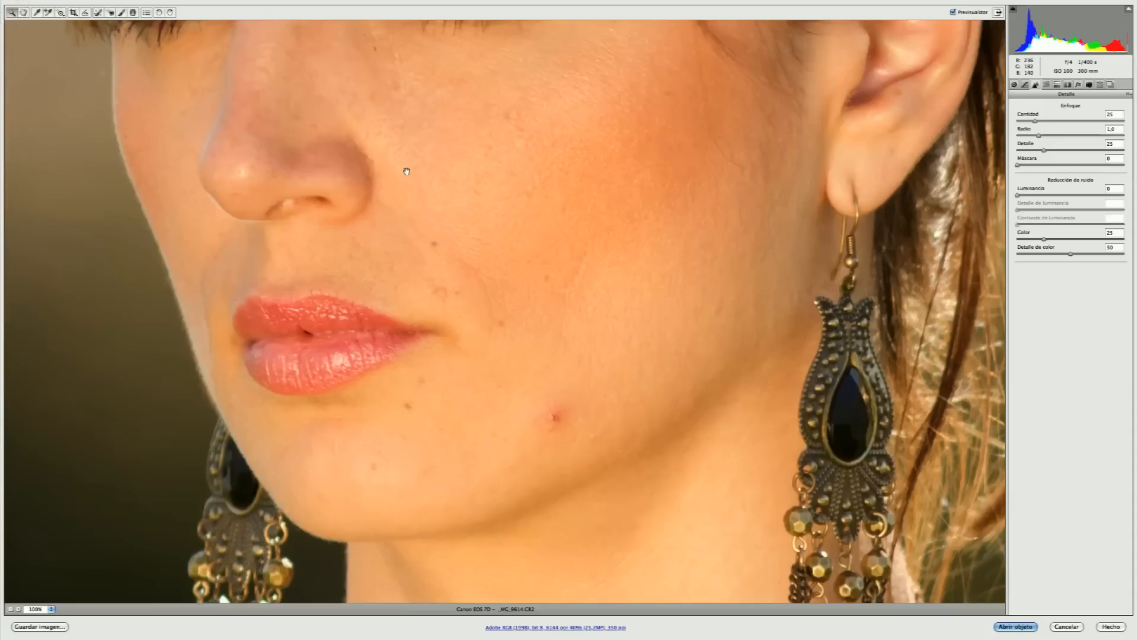
drag(412, 143, 440, 373)
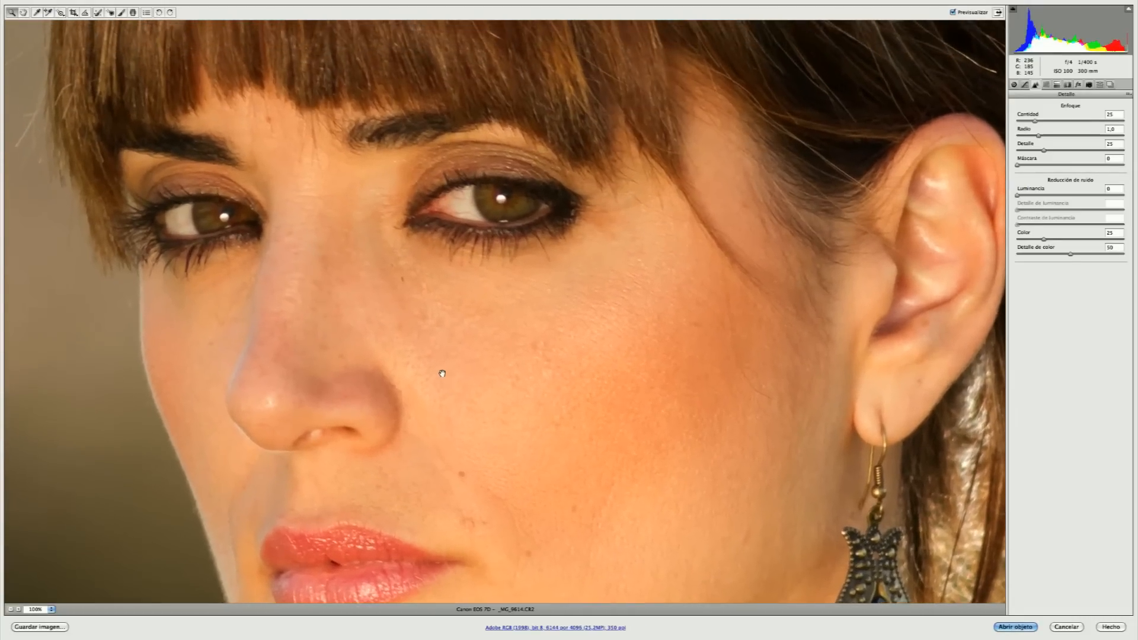
mouse_move(436, 152)
mouse_down()
mouse_move(421, 182)
mouse_move(426, 156)
mouse_up()
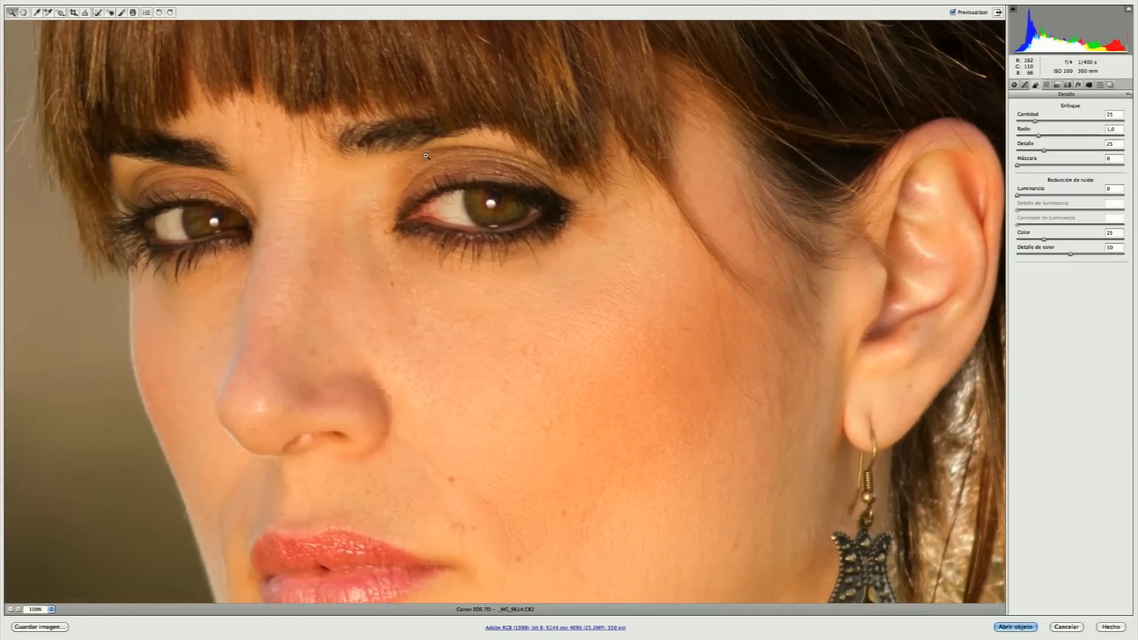
double_click(23, 13)
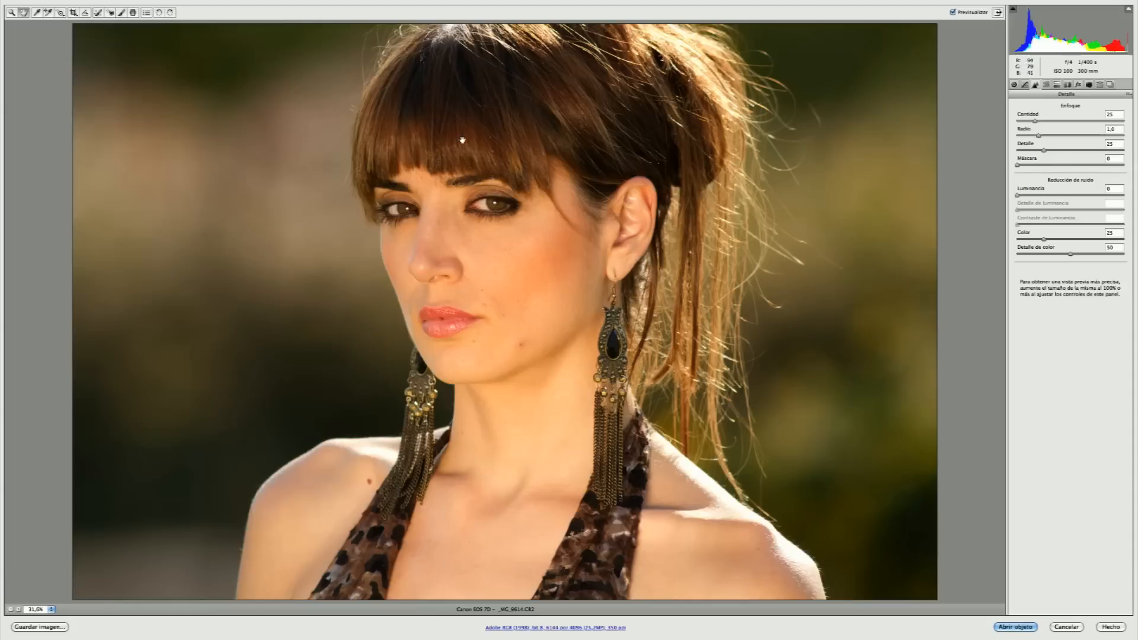
double_click(12, 12)
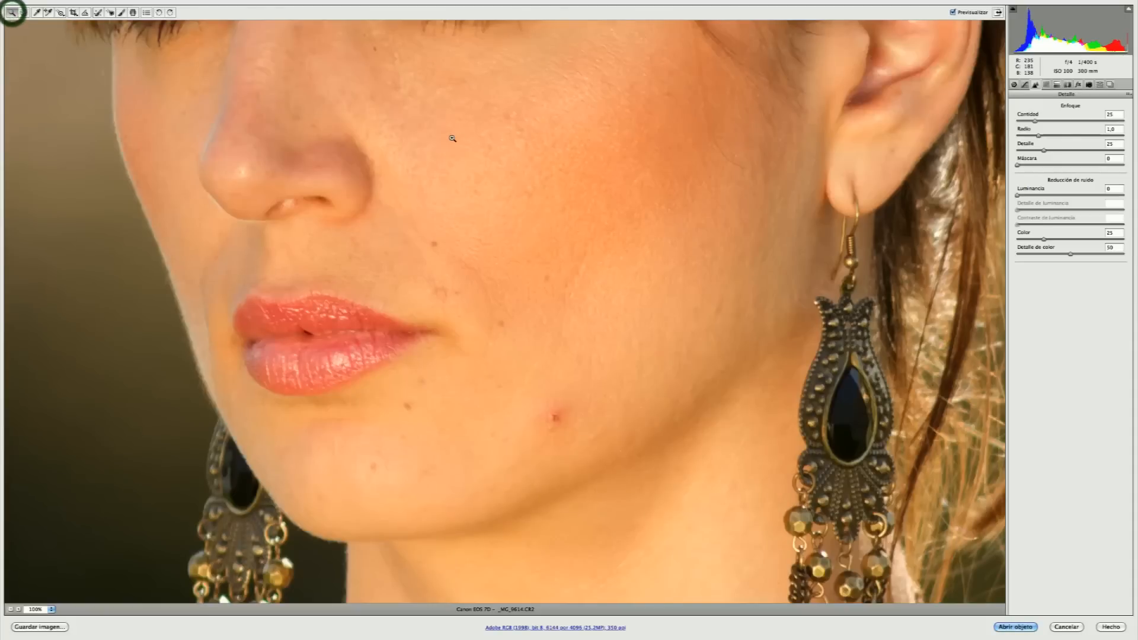
drag(445, 115, 447, 302)
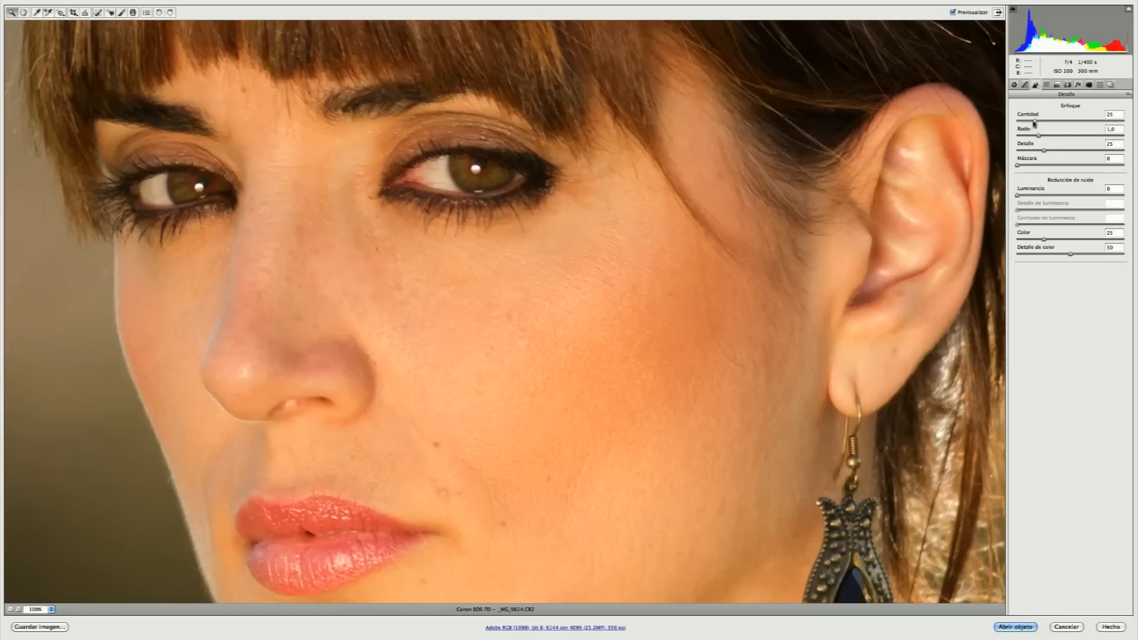
drag(1034, 123, 1124, 123)
drag(1039, 136, 1128, 136)
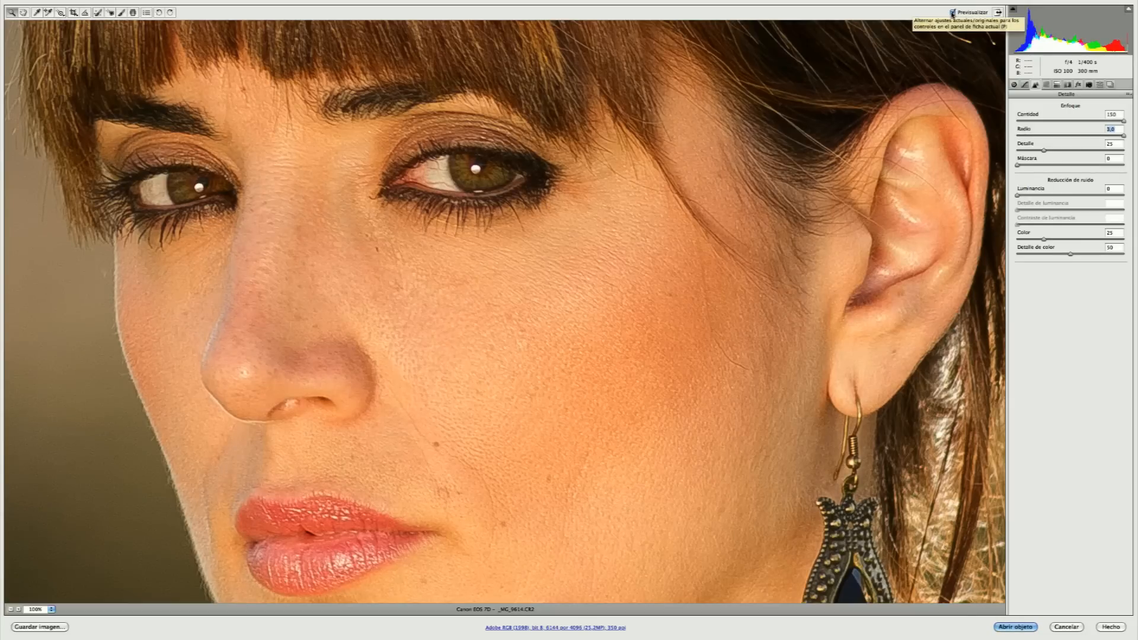
click(952, 13)
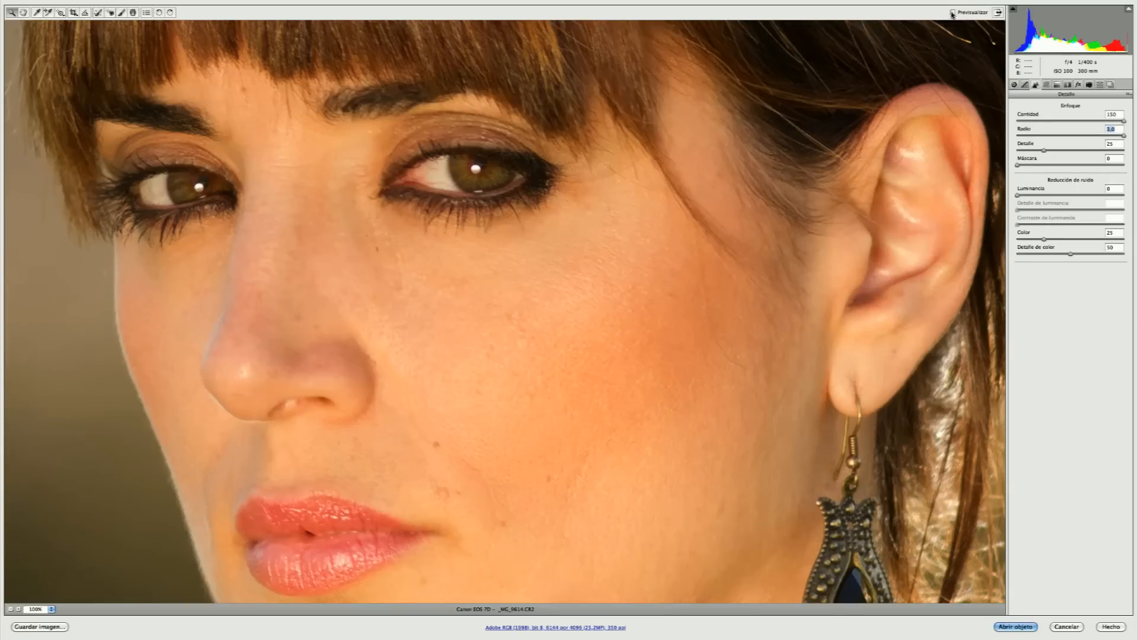
click(951, 13)
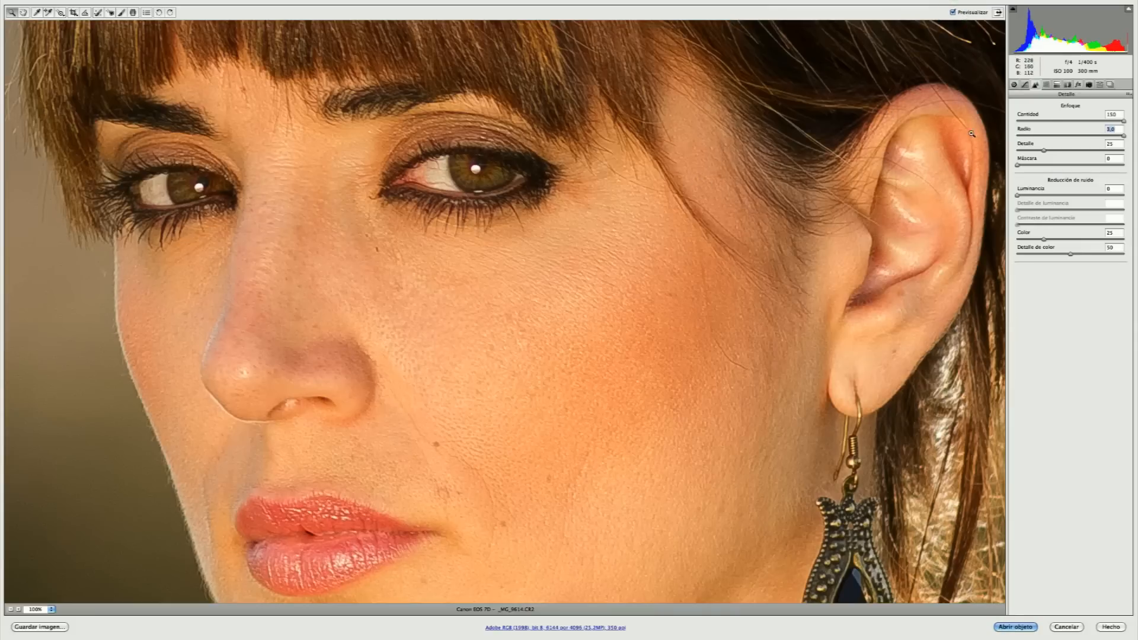
- Set the sharpening amount to 63 and radius to 0.7, and compare the face with and without it
click(1065, 122)
drag(1064, 124, 1062, 124)
click(1031, 137)
drag(1030, 138, 1025, 139)
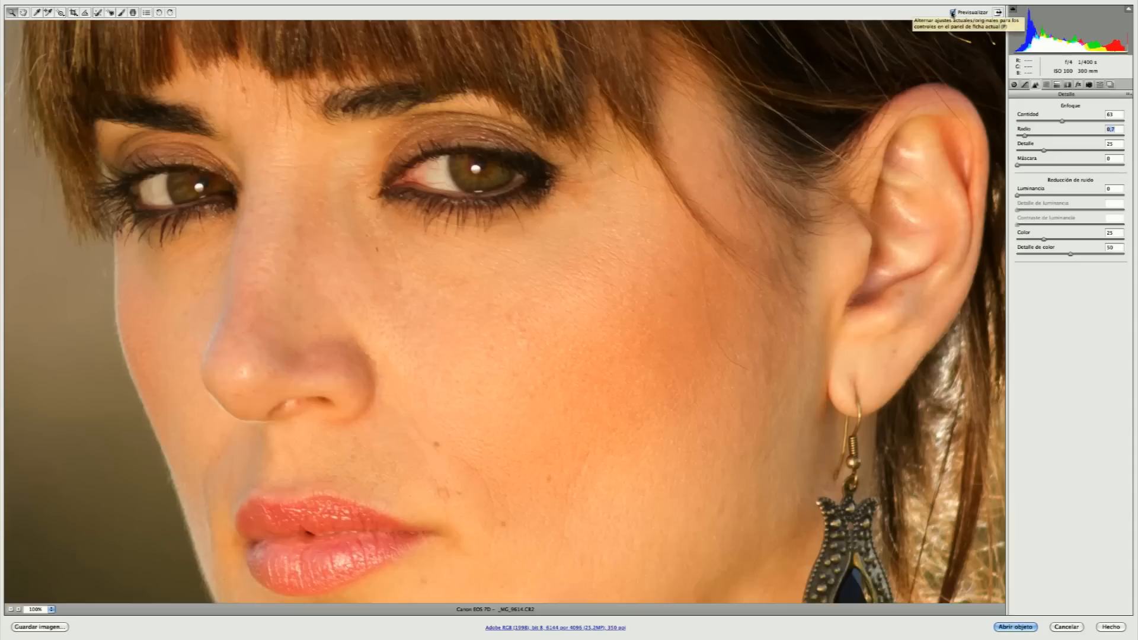
click(952, 12)
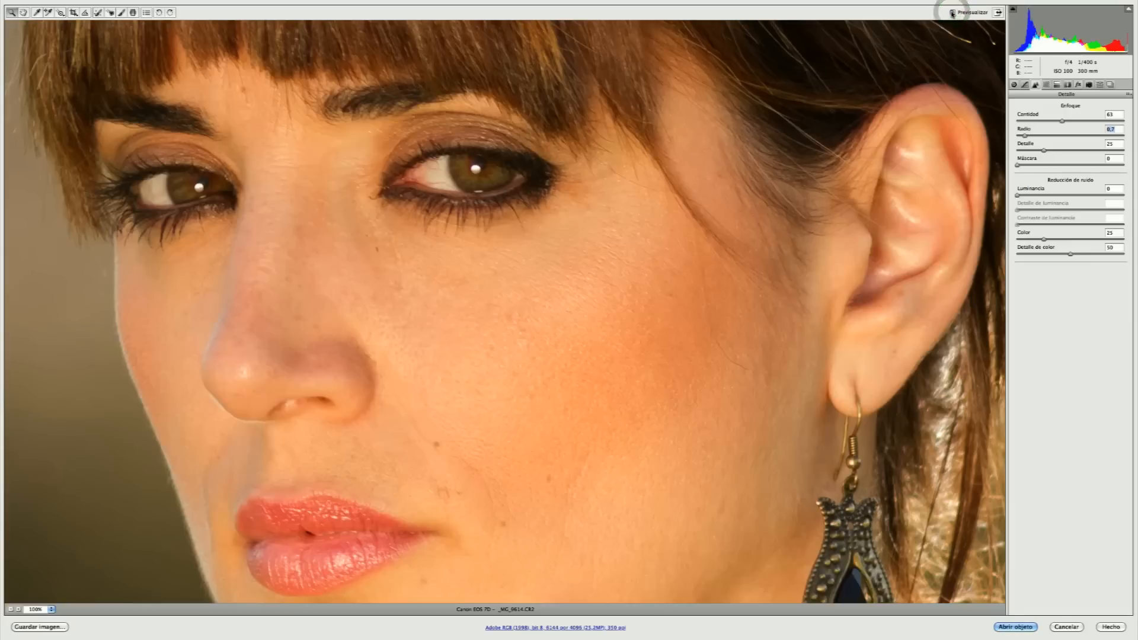
click(953, 12)
- Fit the whole photo in view and compare it with and without the sharpening
click(25, 13)
double_click(24, 12)
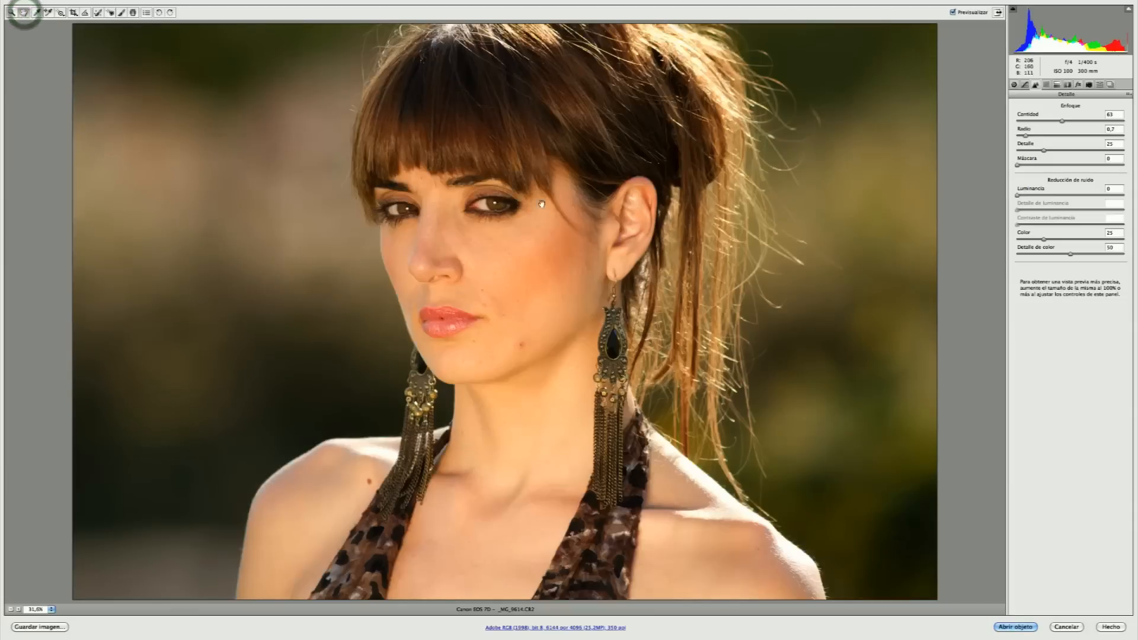
click(954, 12)
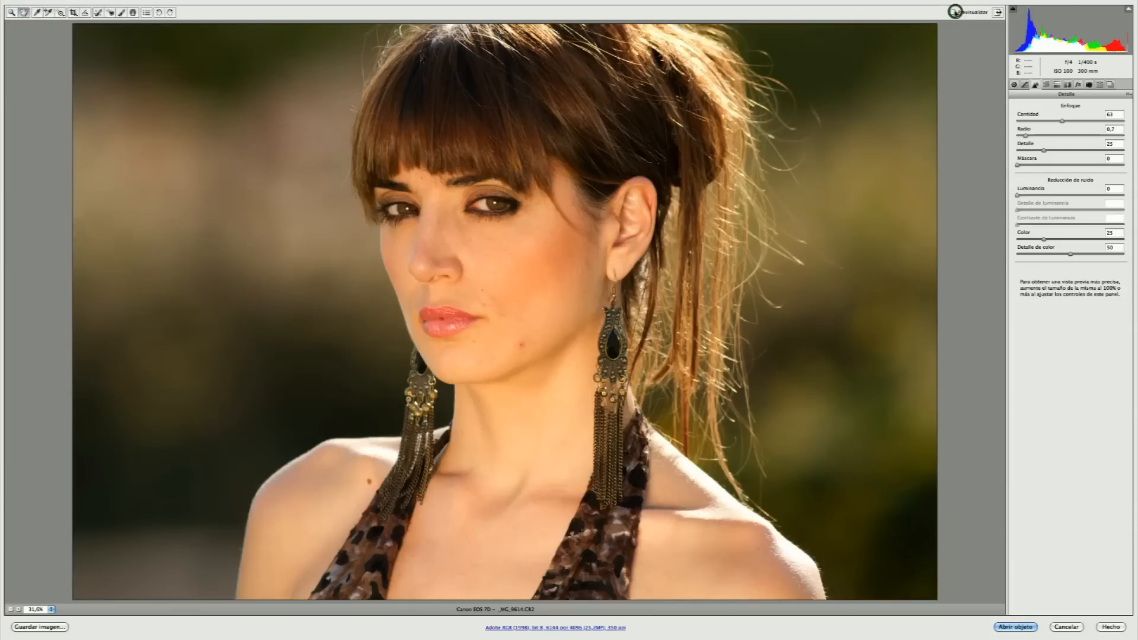
click(954, 12)
click(955, 11)
- Try the exposure extremes of -4.00 and +4.00 in the basic settings
click(1013, 86)
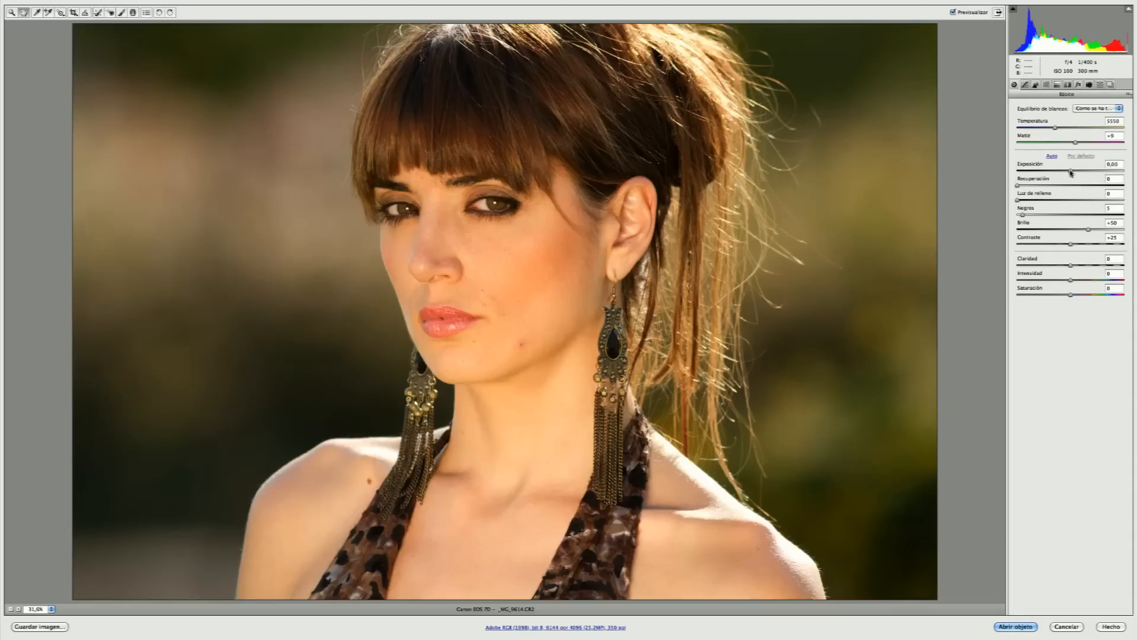
drag(1070, 172, 1013, 173)
click(1125, 173)
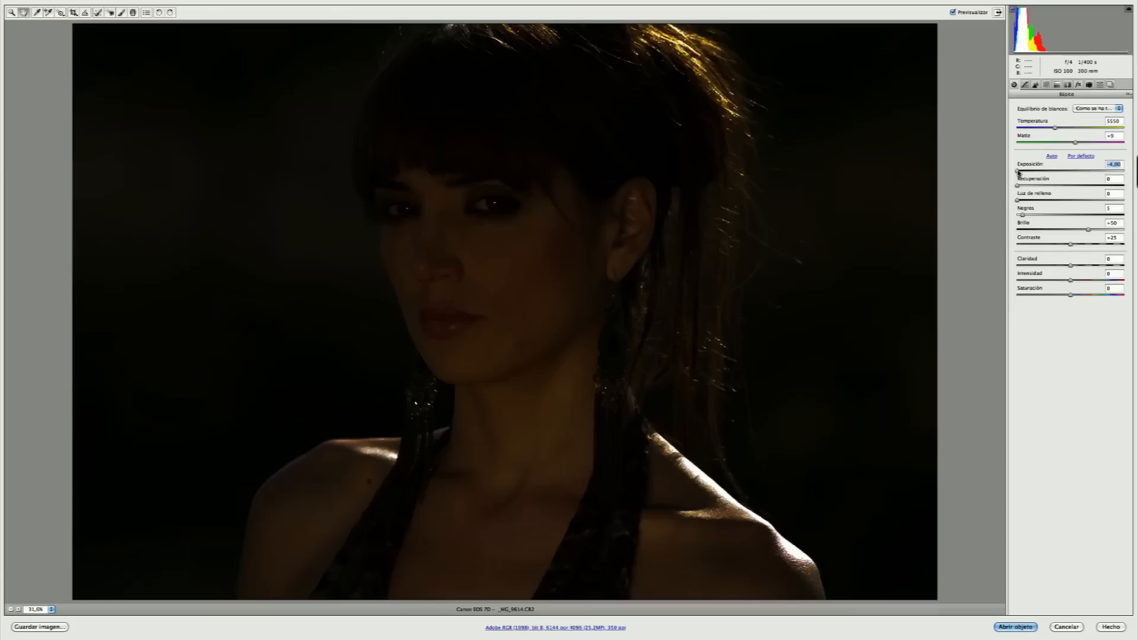
key(alt)
drag(1019, 172, 1135, 172)
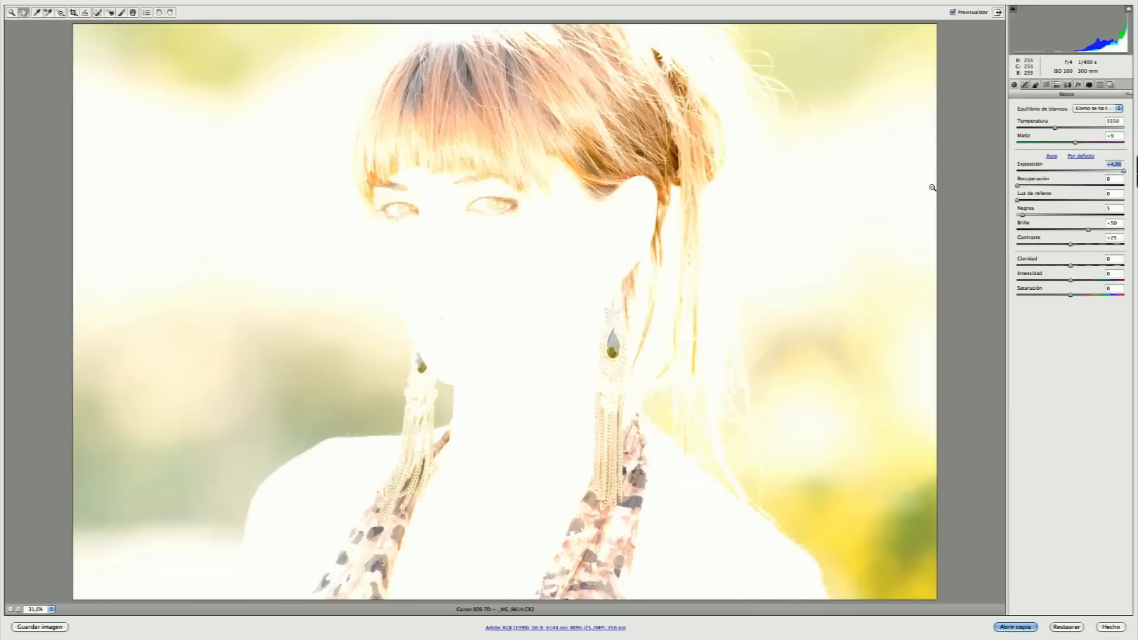
drag(1125, 172, 1123, 172)
- Turn on the highlight clipping warning and set the exposure to +0.25
key(alt)
key(shift)
key(o)
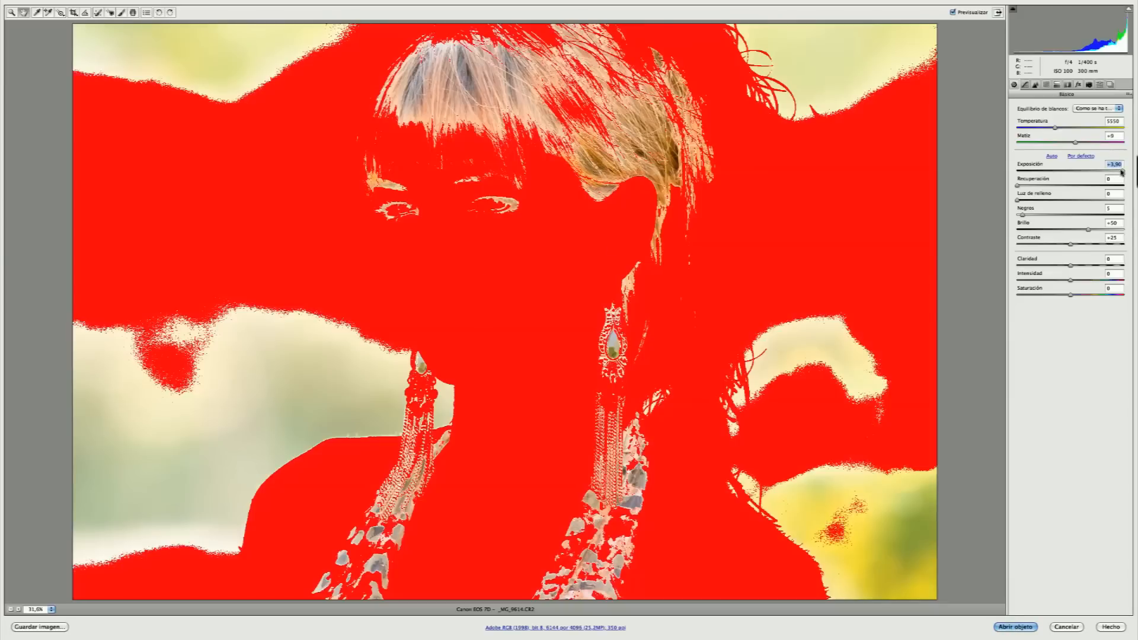
drag(1120, 172, 1013, 174)
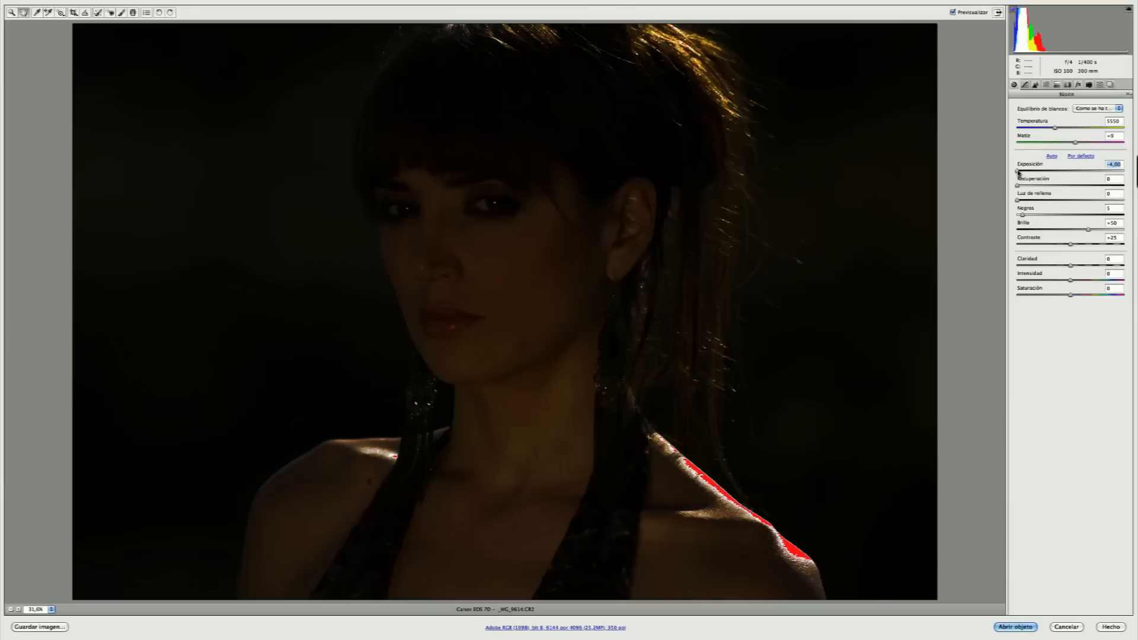
drag(1018, 171, 1075, 170)
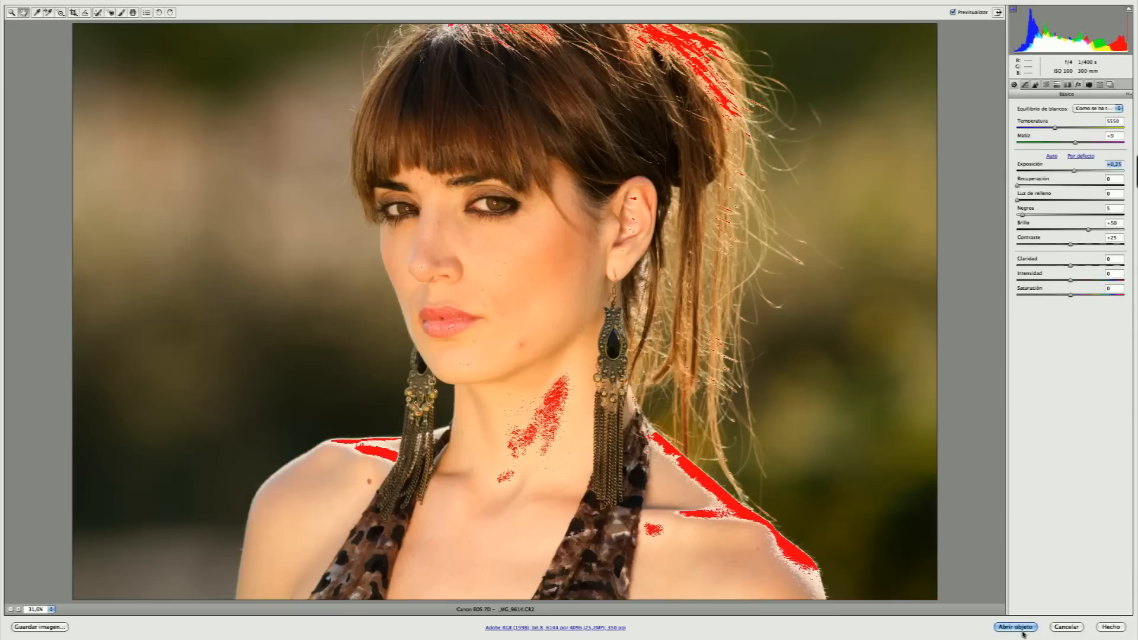
- Turn off opening in Photoshop as smart objects in the workflow options and accept the dialog
key(alt)
key(shift)
click(512, 627)
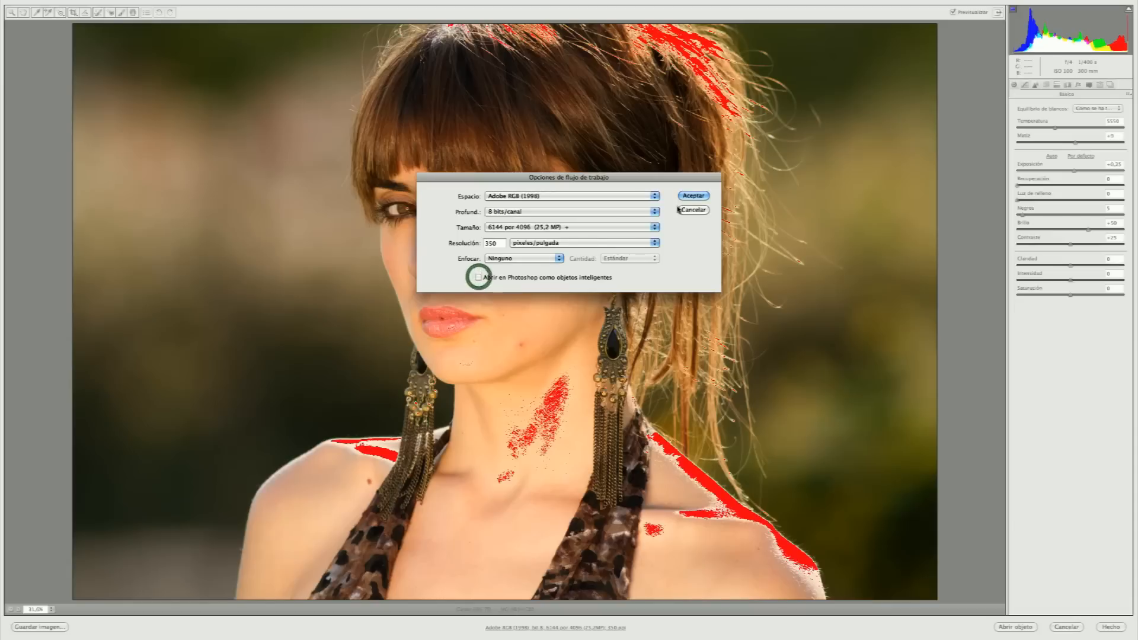
click(697, 196)
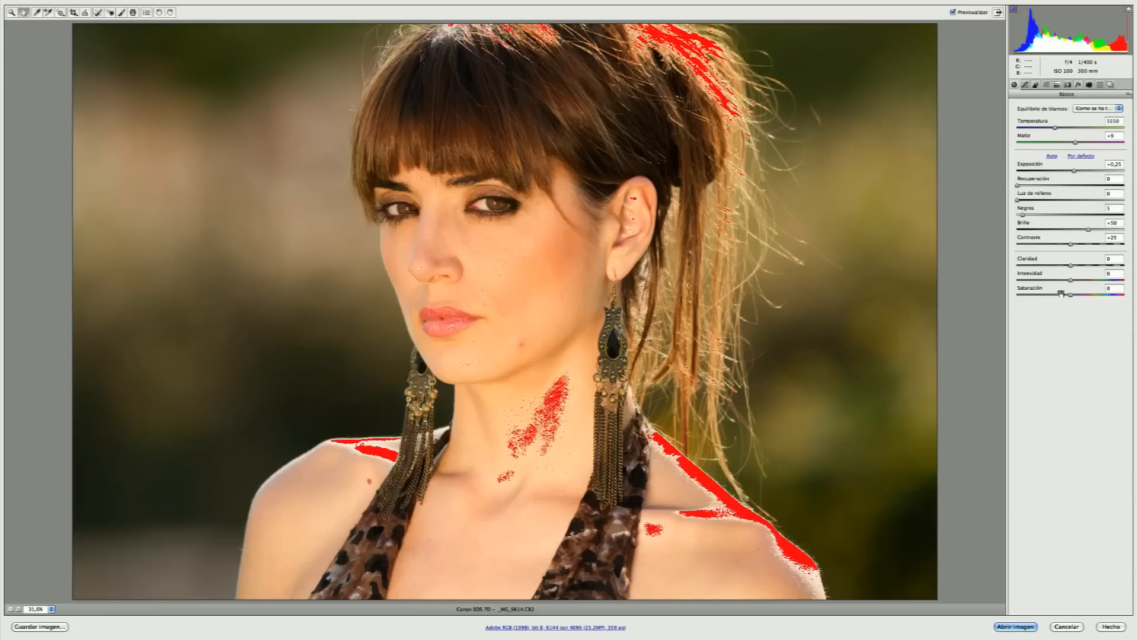
- Open the developed raw photo in Photoshop as a smart object
key(alt)
key(alt)
key(shift)
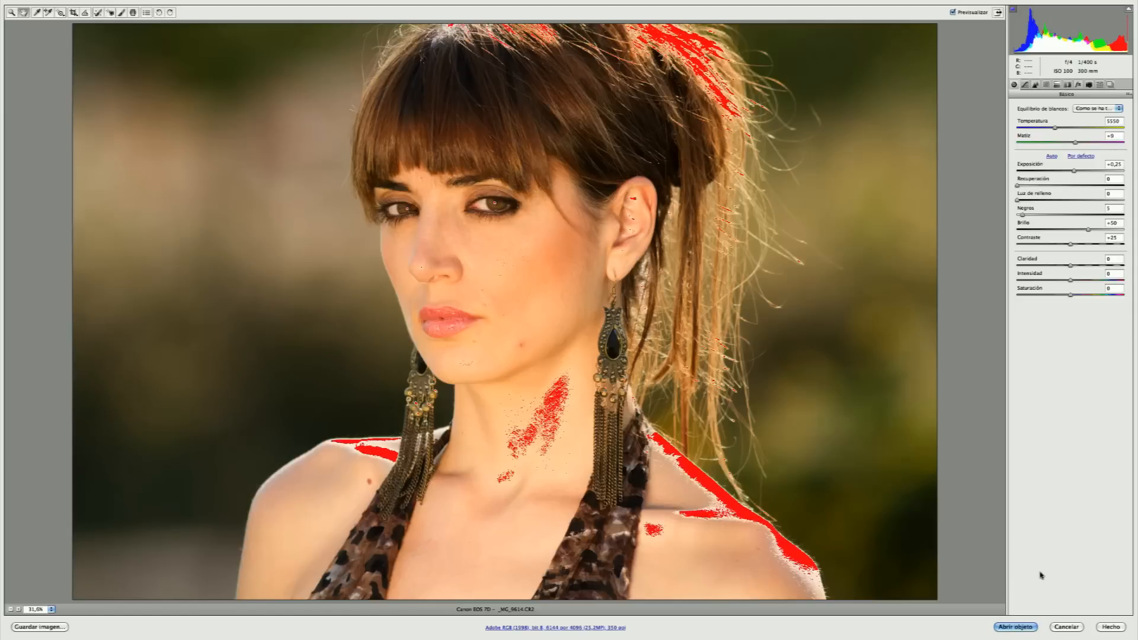
click(1027, 628)
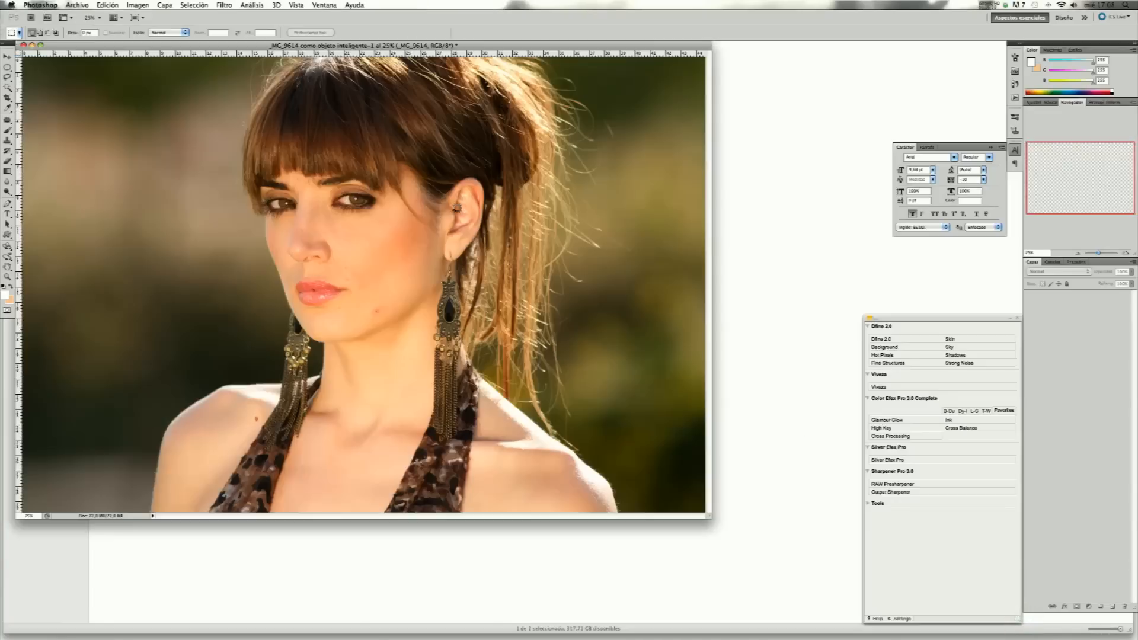
- Check the XMP file beside the raw photo, and reopen the smart object layer in Camera Raw, accepting its existing settings
key(F11)
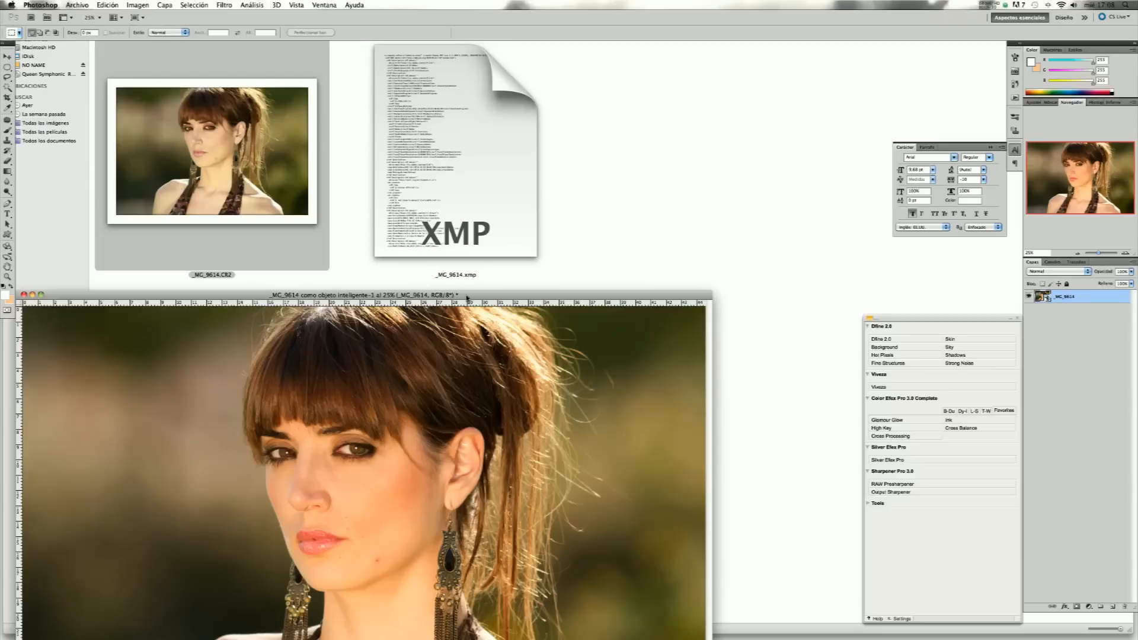
drag(466, 296, 466, 47)
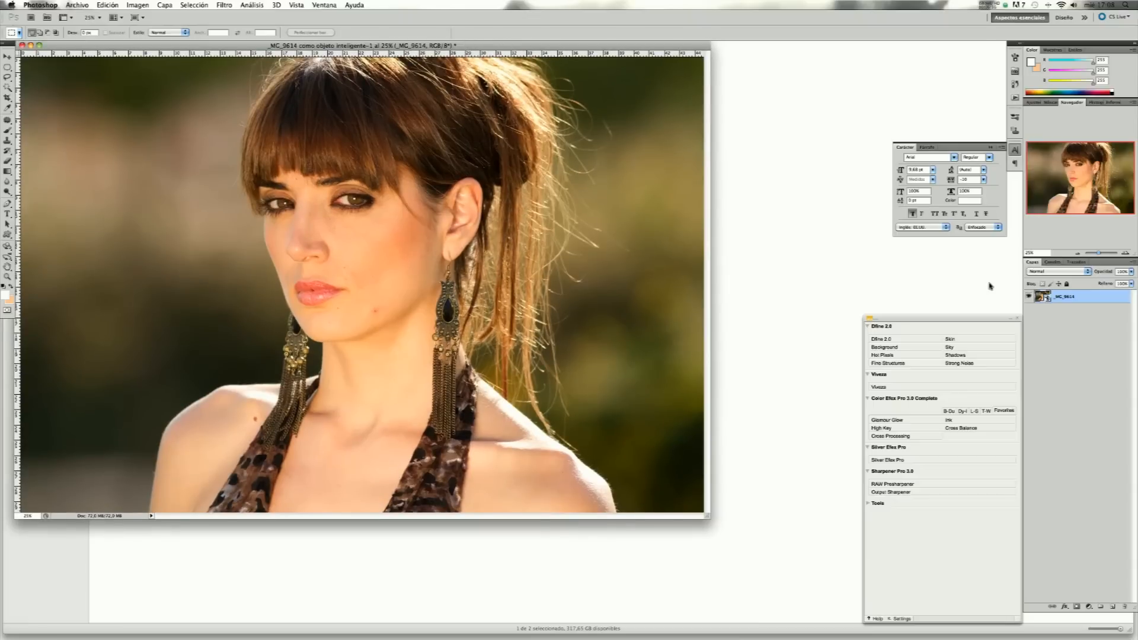
double_click(1046, 298)
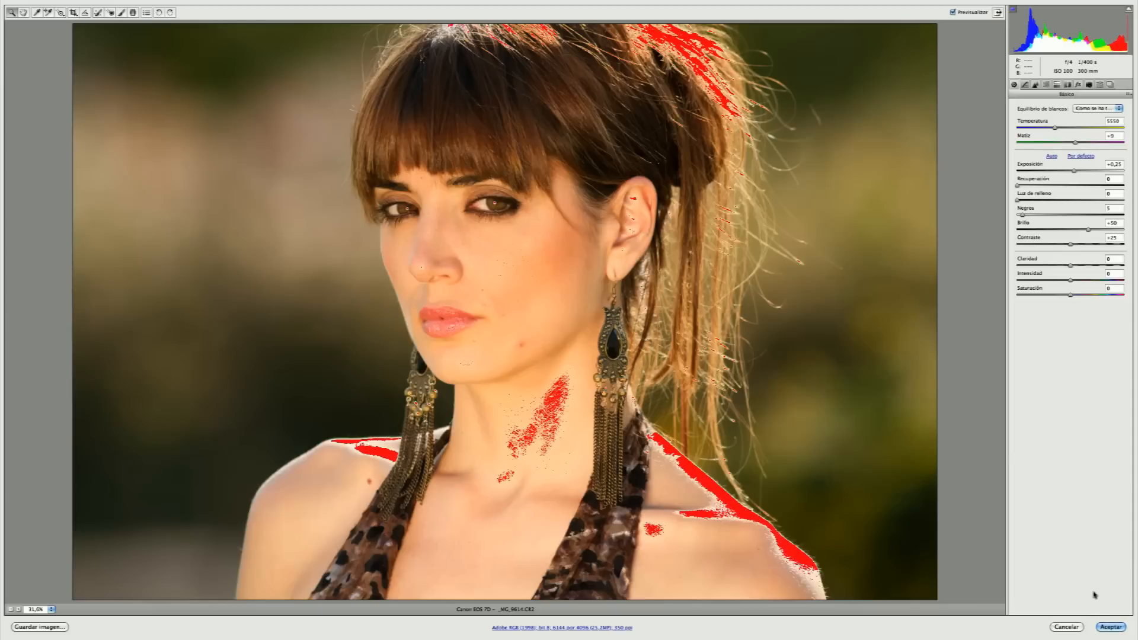
click(1109, 627)
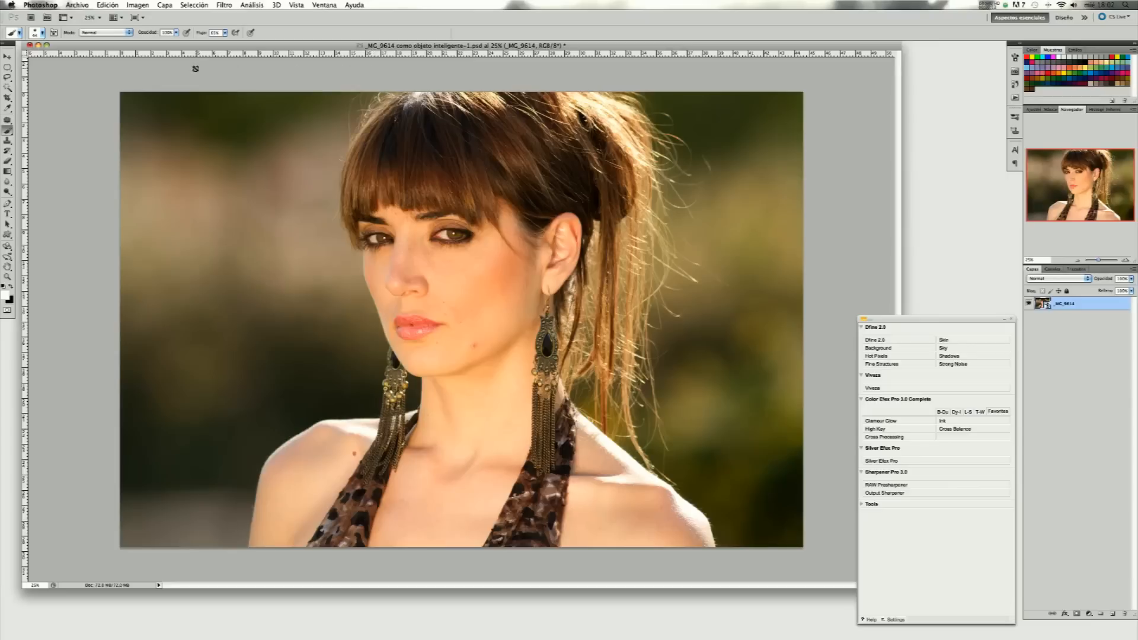
- Save the document over the existing "_MG_9614 como objeto inteligente-1.psd" in Photoshop format with layers and maximized compatibility
click(77, 5)
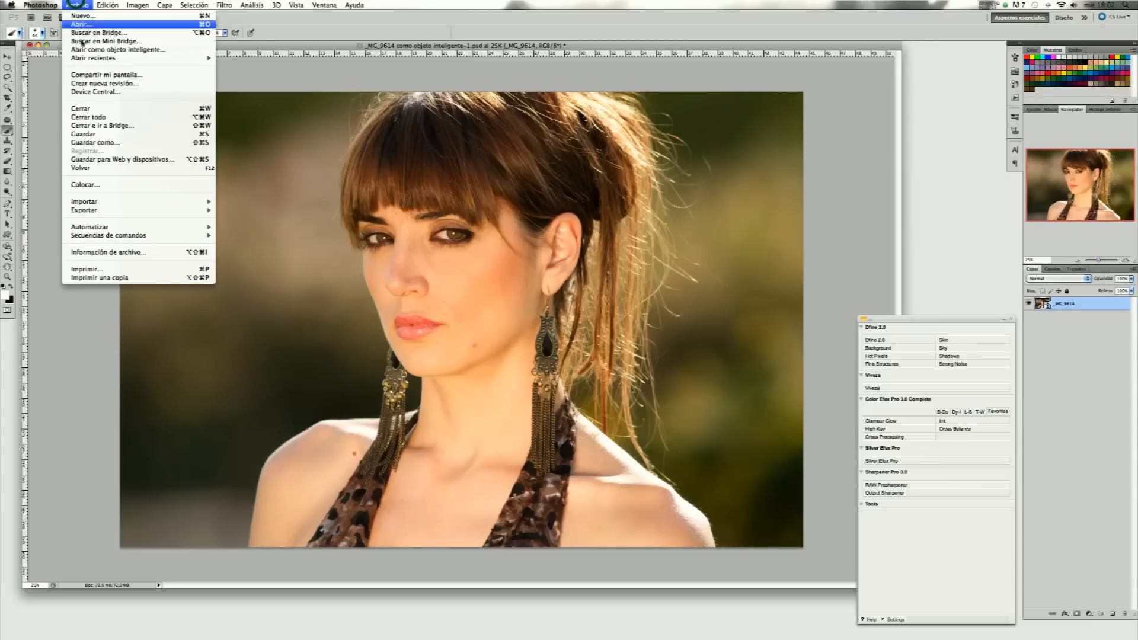
click(98, 143)
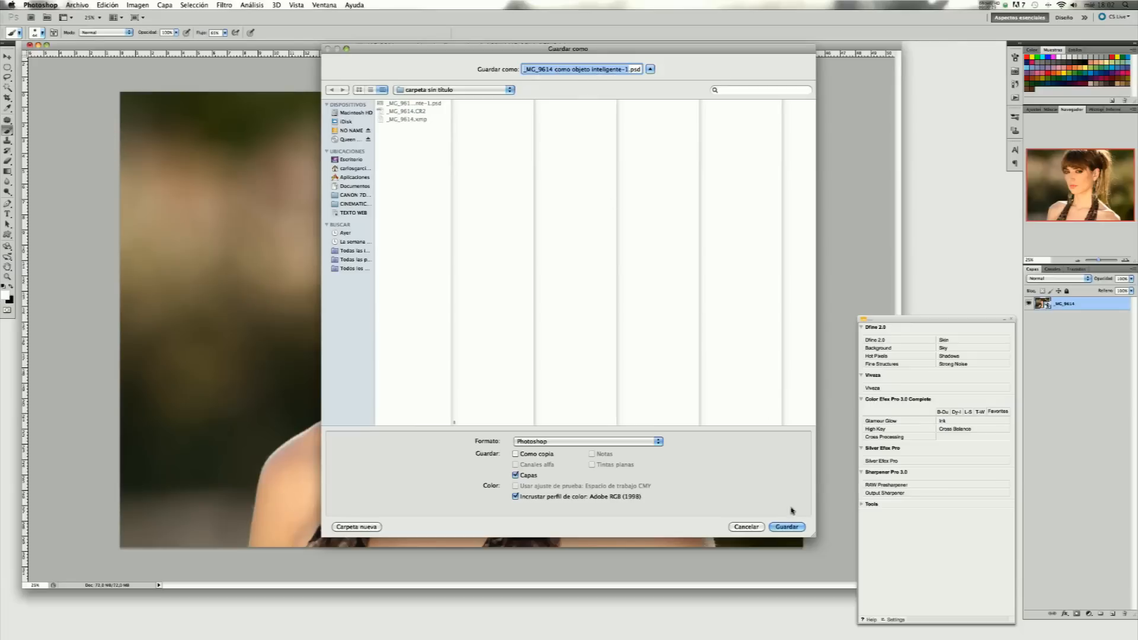
click(795, 527)
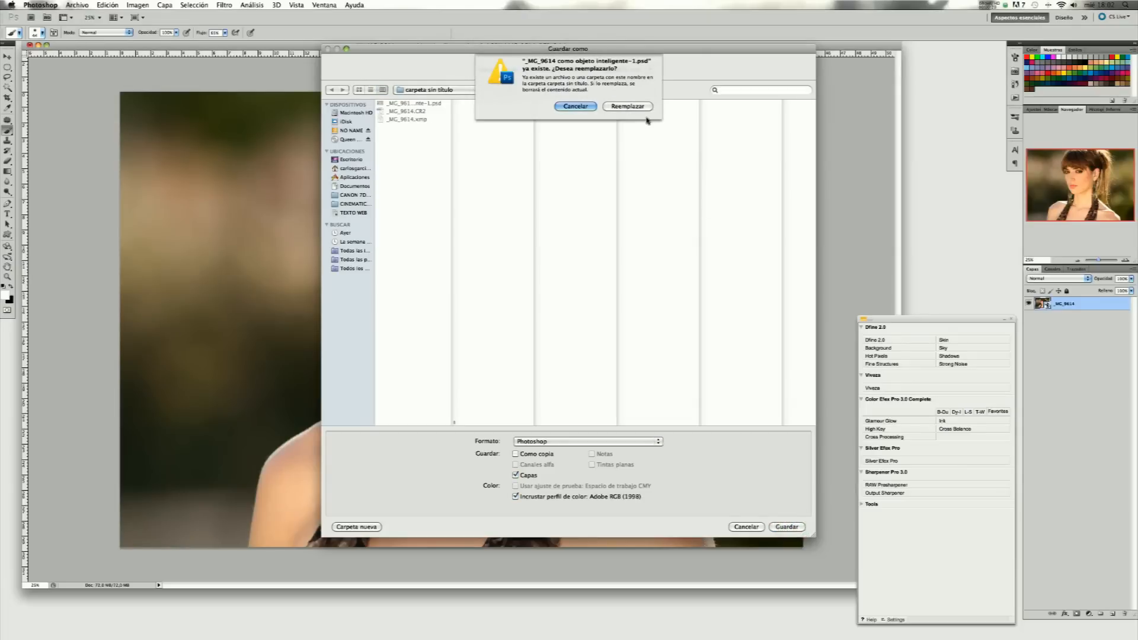
click(625, 107)
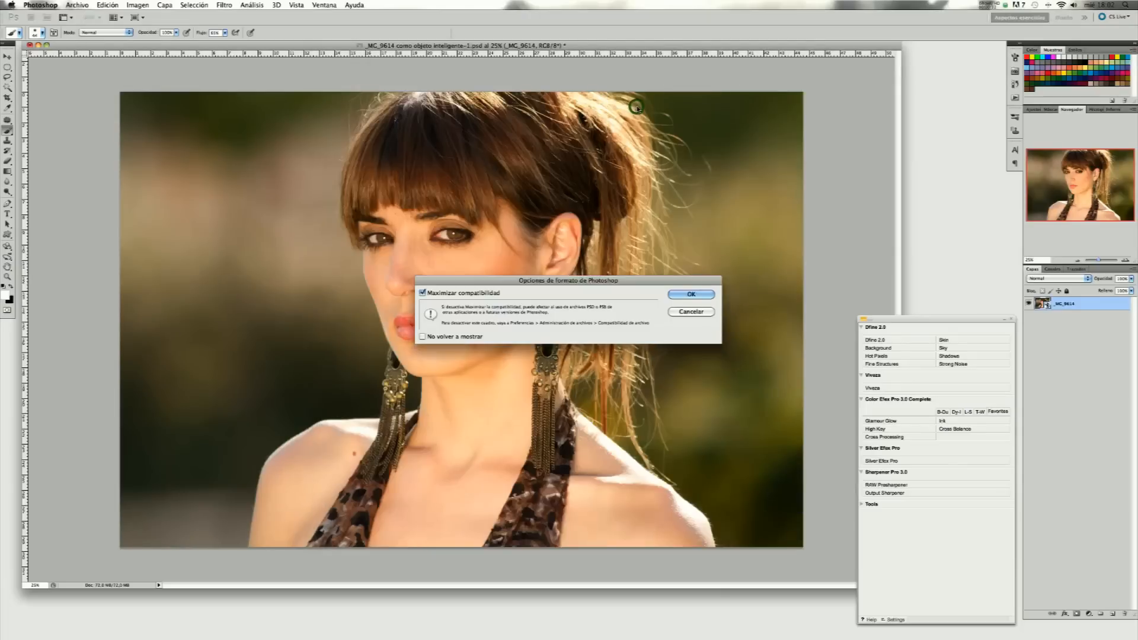
click(706, 293)
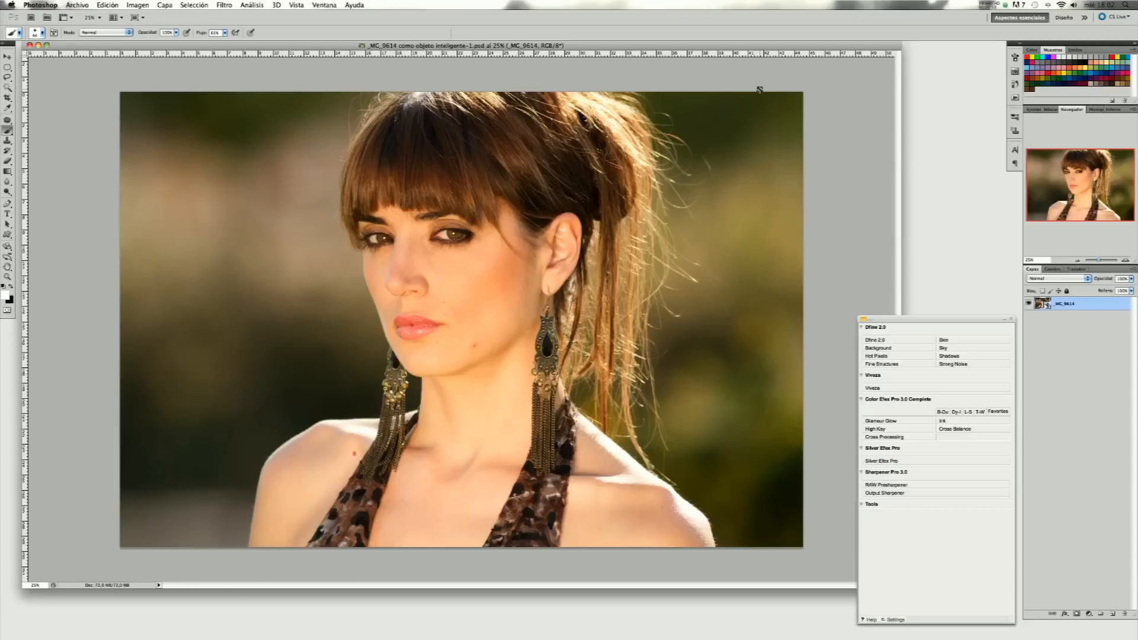
- Set the area around the canvas to a custom beige (b5a582) sampled from the photo's blurred background
right_click(78, 83)
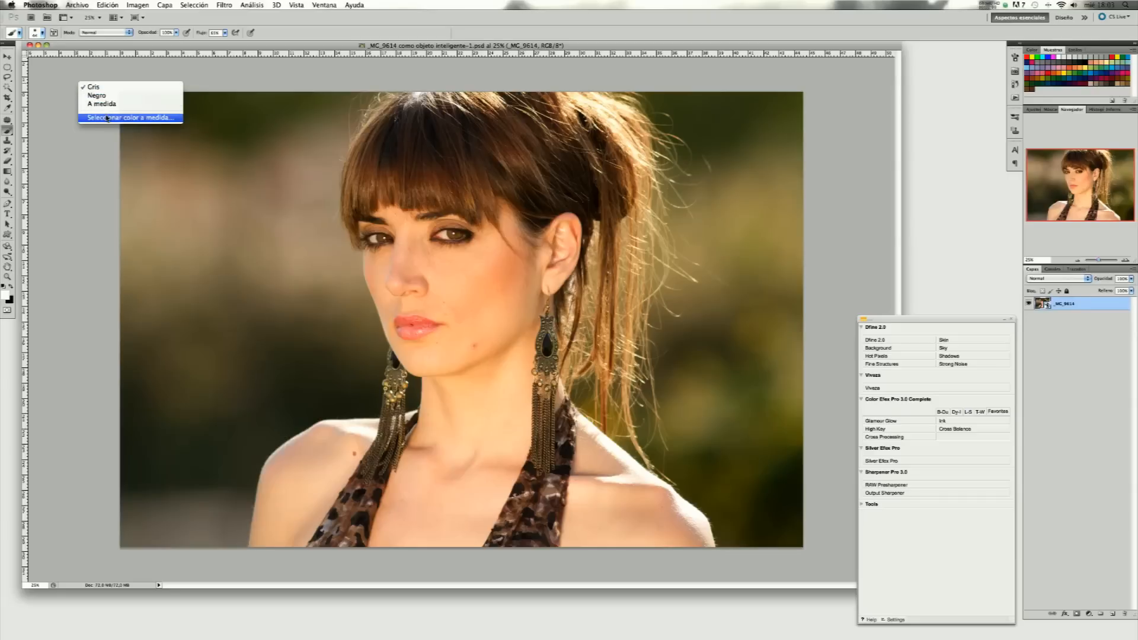
click(135, 118)
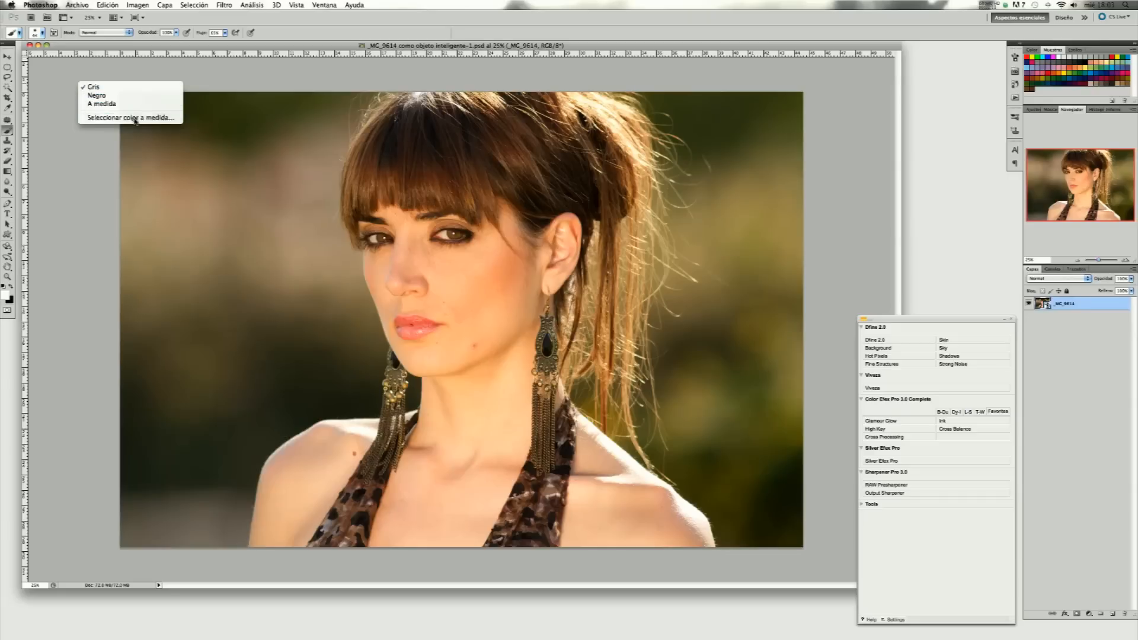
mouse_move(607, 361)
mouse_down()
mouse_move(579, 313)
mouse_move(532, 310)
mouse_move(520, 353)
mouse_up()
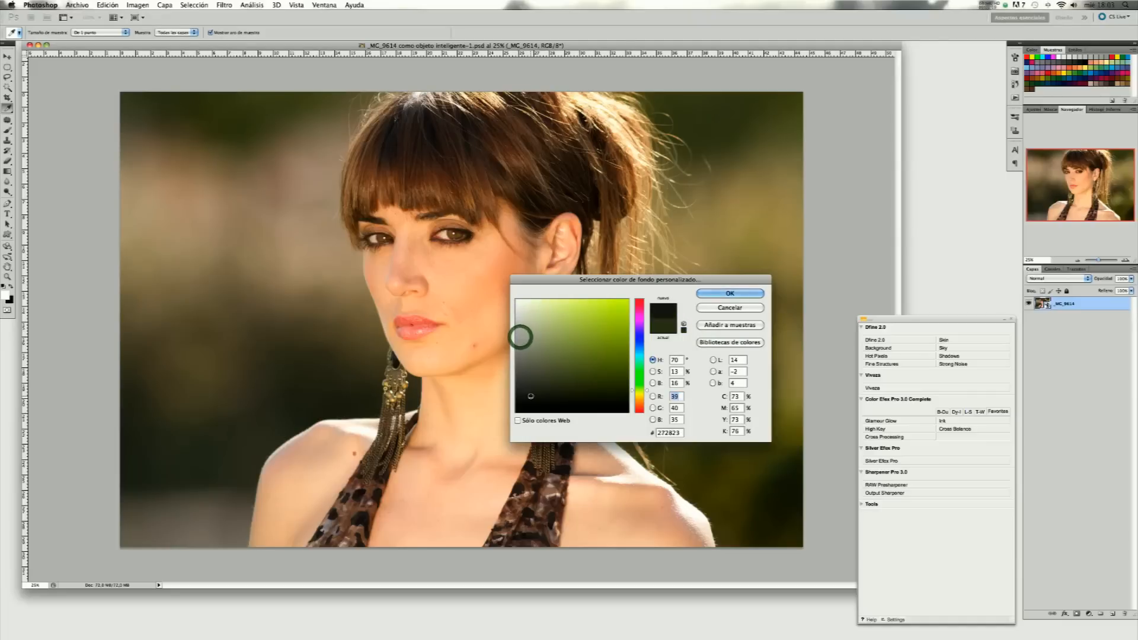
click(594, 395)
click(124, 204)
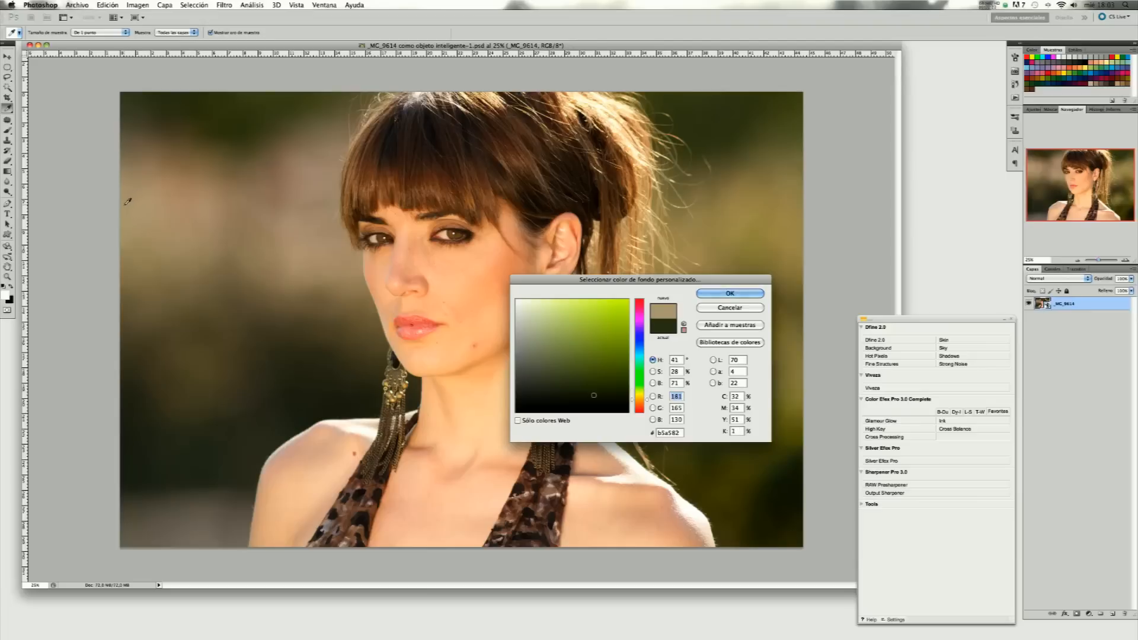
click(735, 293)
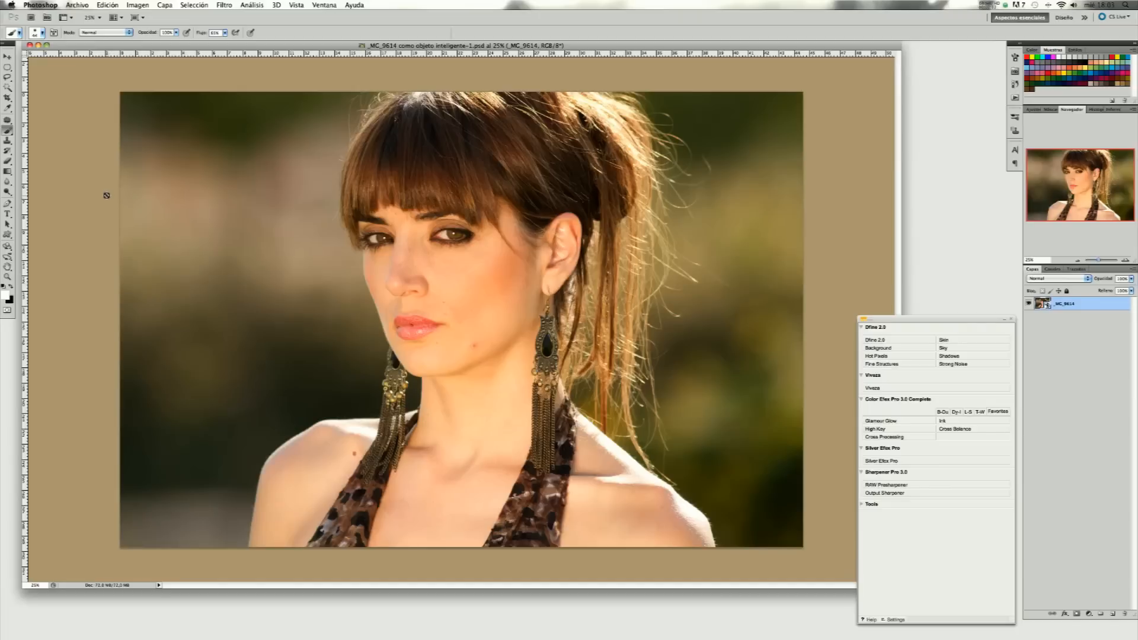
- Set the custom color of the area around the canvas to pure white (ffffff)
right_click(87, 185)
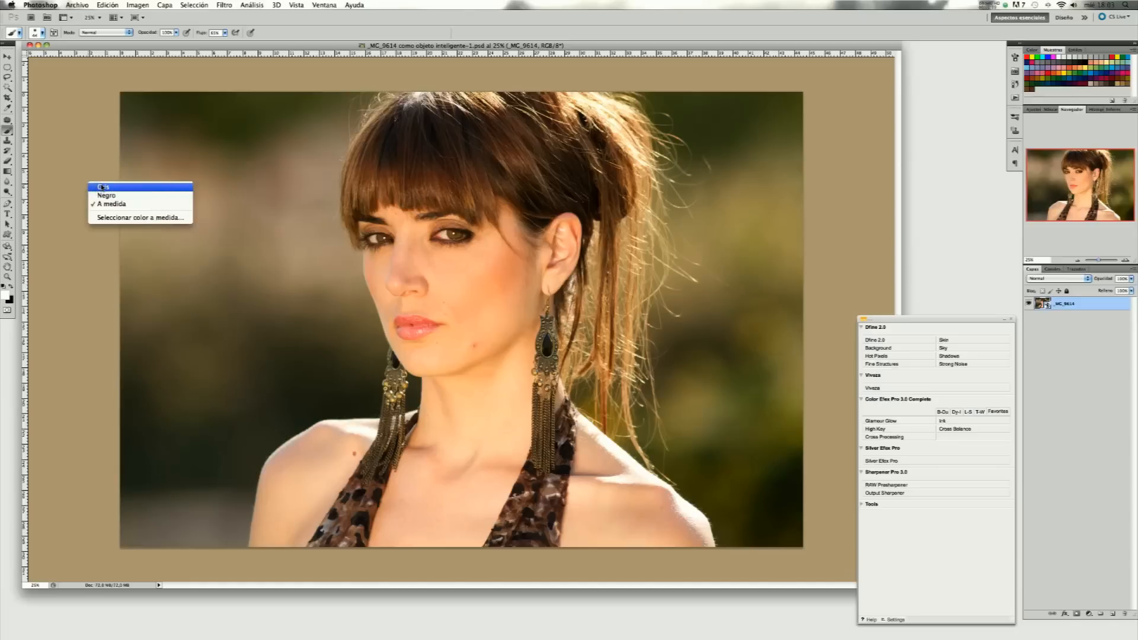
click(126, 219)
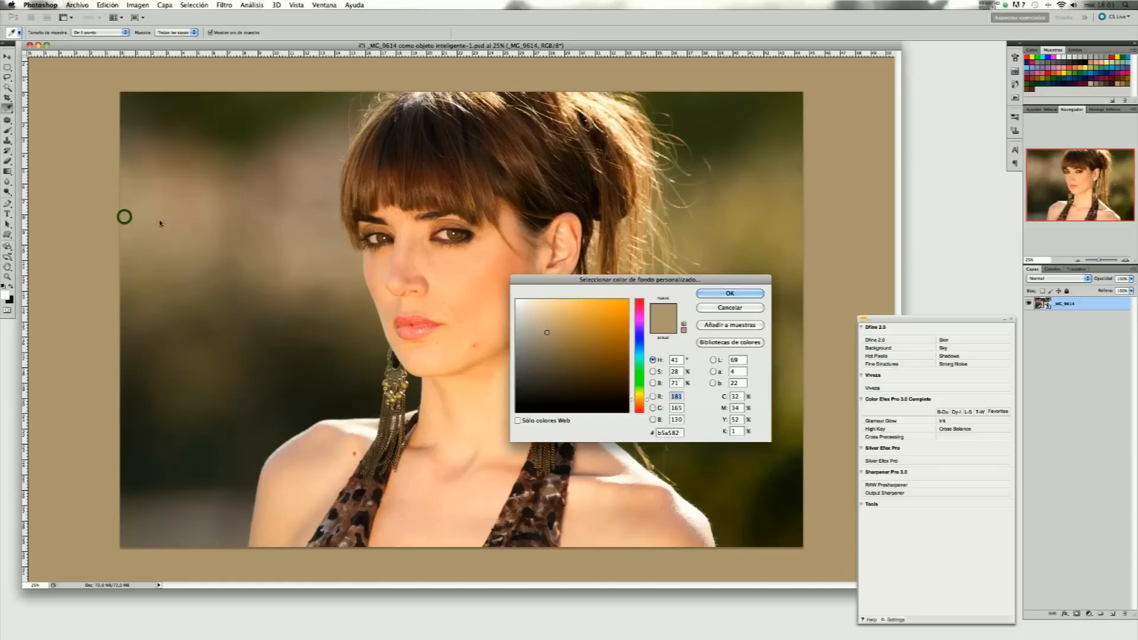
click(517, 301)
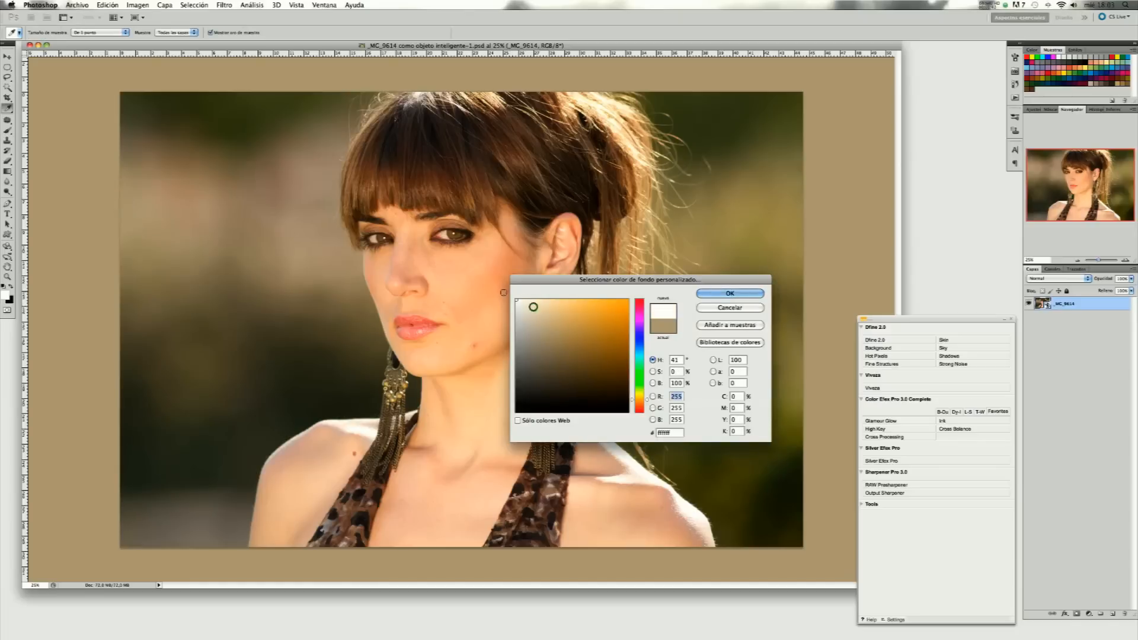
click(729, 293)
key(b)
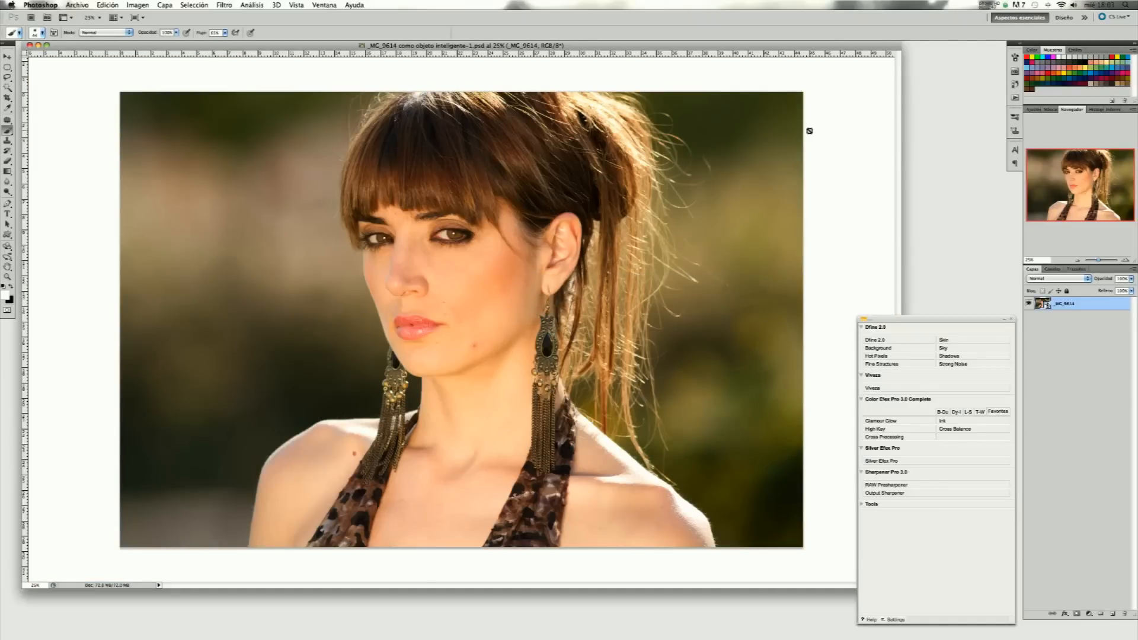
- Try the Pintura workspace, looking through its brush presets, and return to the Aspectos esenciales workspace
click(1084, 18)
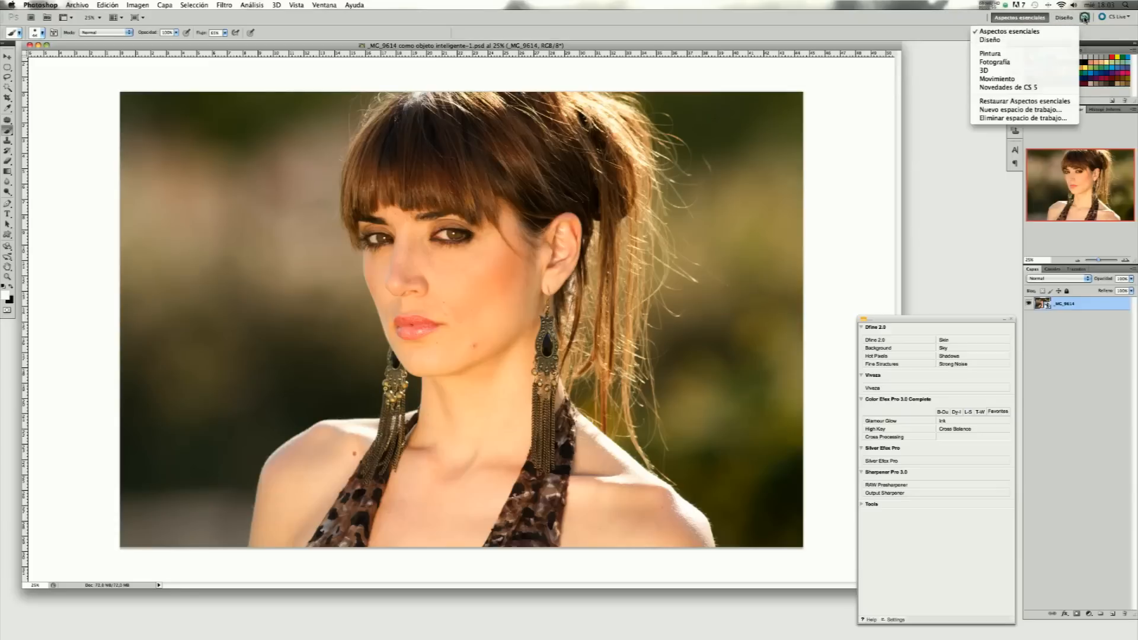
click(1042, 54)
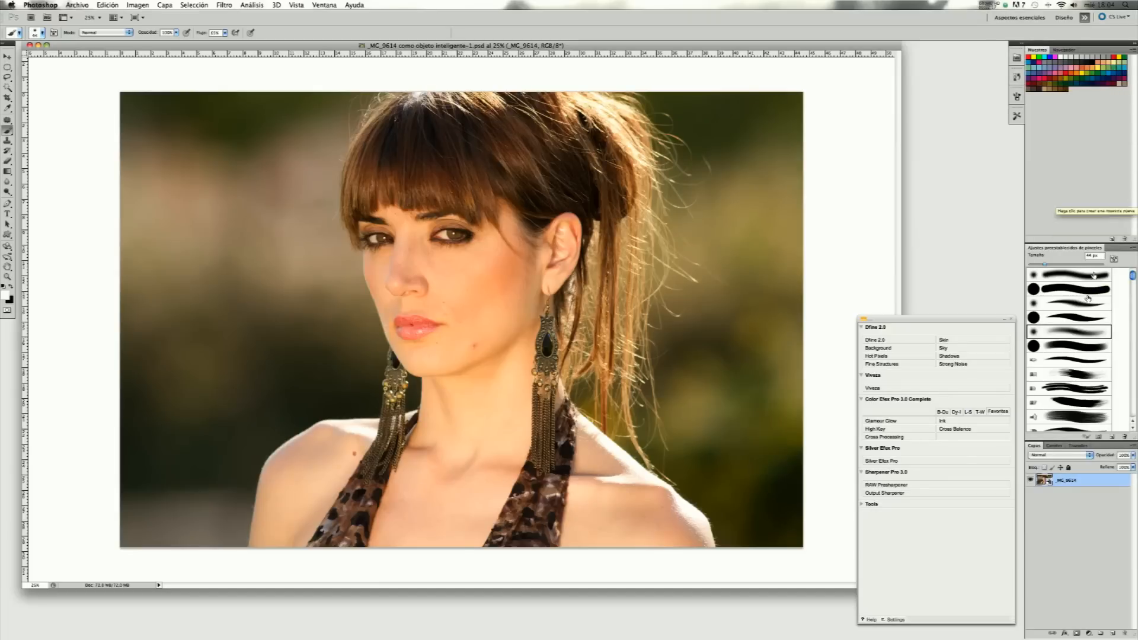
scroll(1079, 324, down, 5)
scroll(1079, 324, down, 8)
scroll(1079, 324, down, 10)
scroll(1079, 324, up, 8)
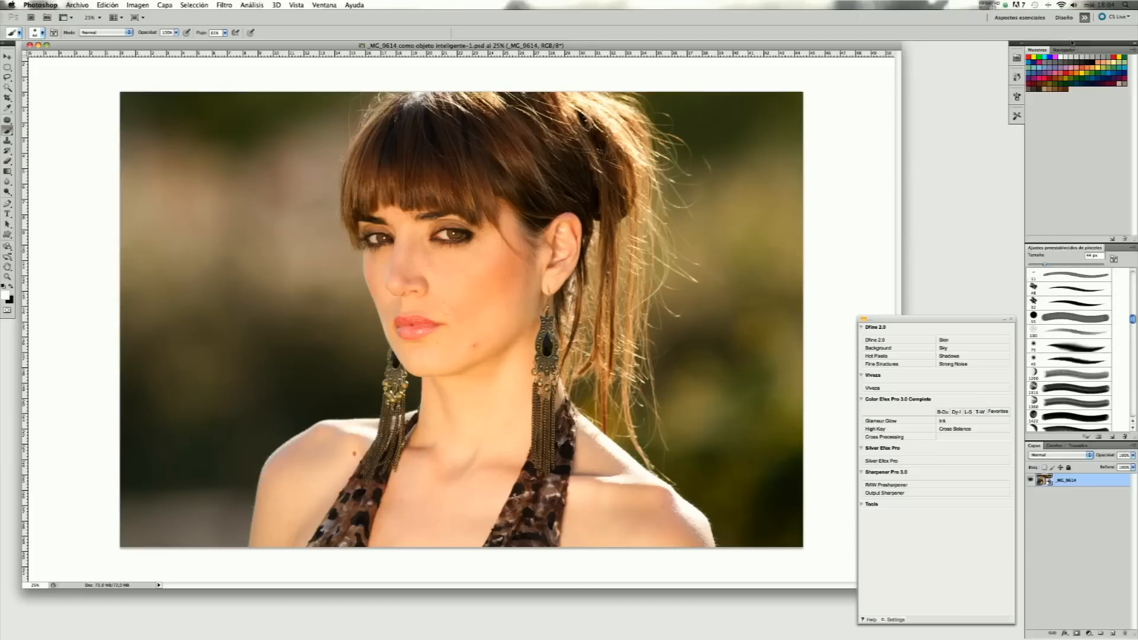
click(1084, 17)
click(1055, 30)
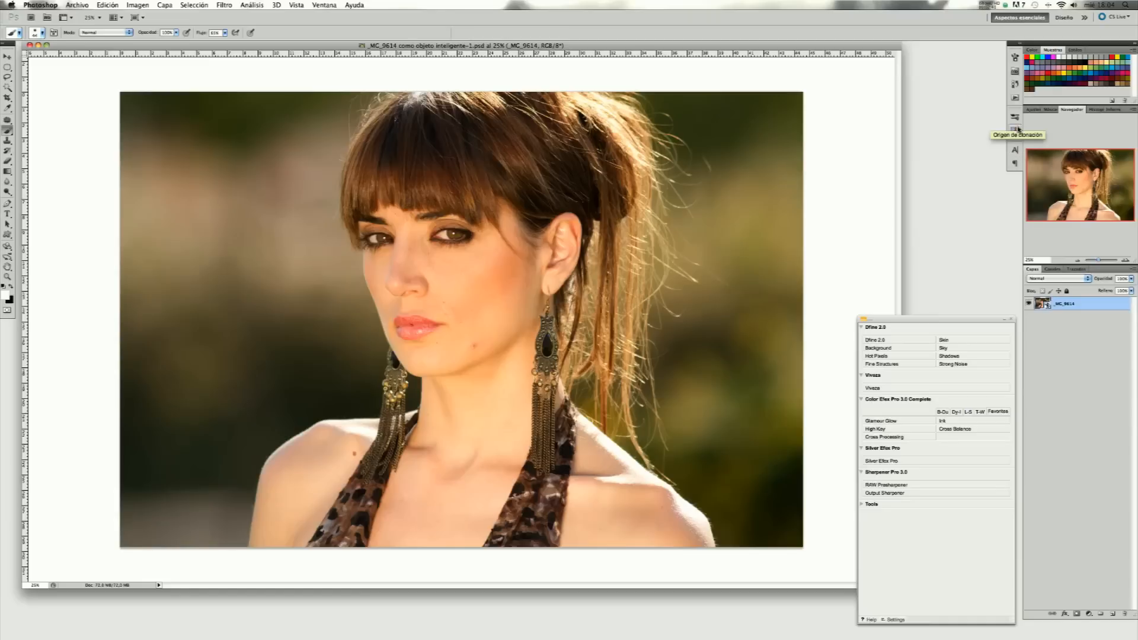
- Look through the adjustment, histogram and information views, and bring back the Navigator preview
click(1052, 110)
click(1034, 109)
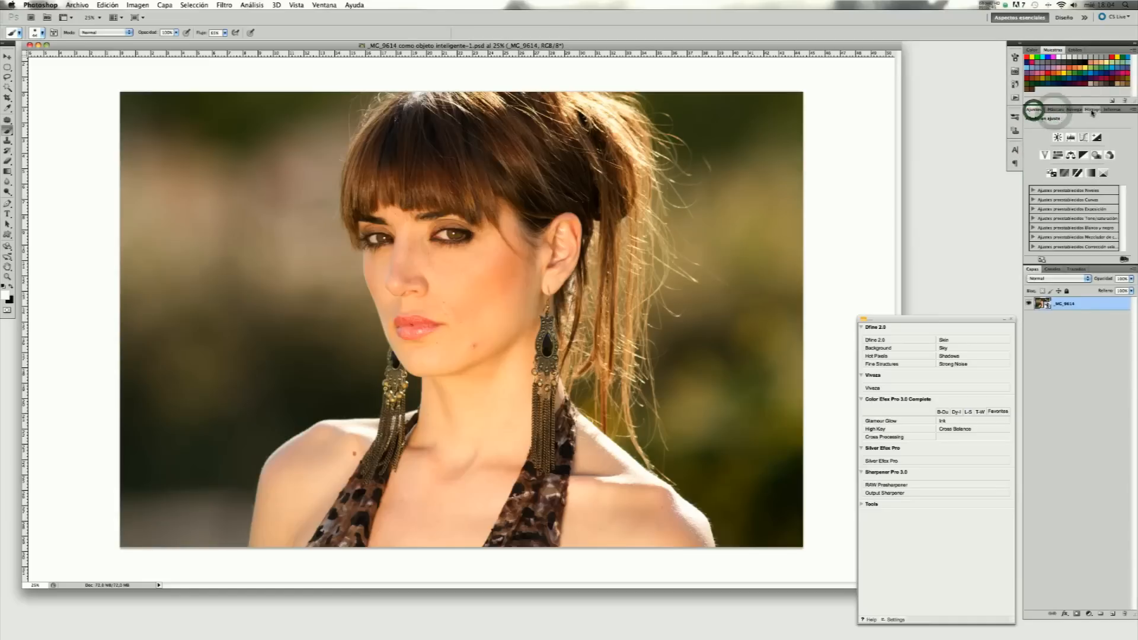
click(1092, 110)
click(1112, 110)
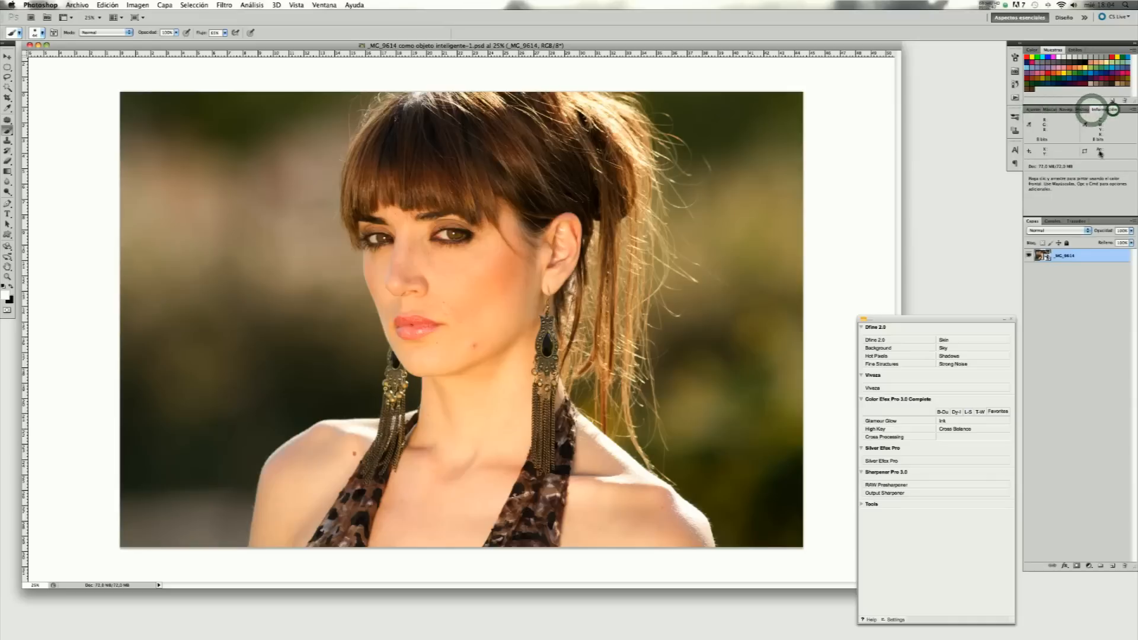
click(1065, 110)
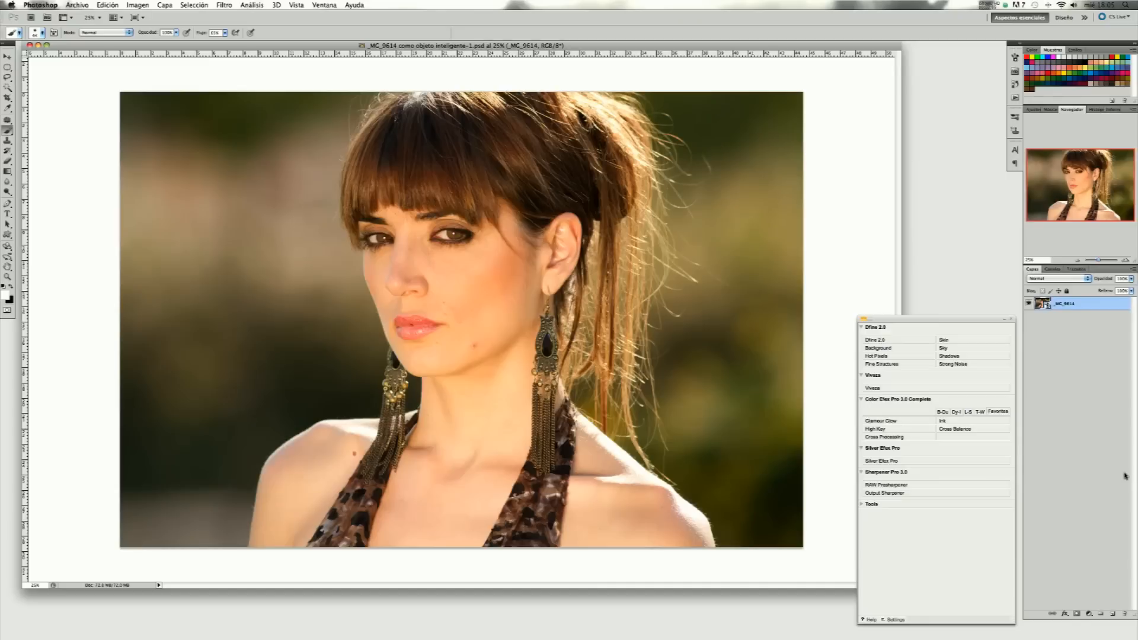
- Add an empty layer above the photo and ready the Brush with pure white at 100% flow
click(1112, 614)
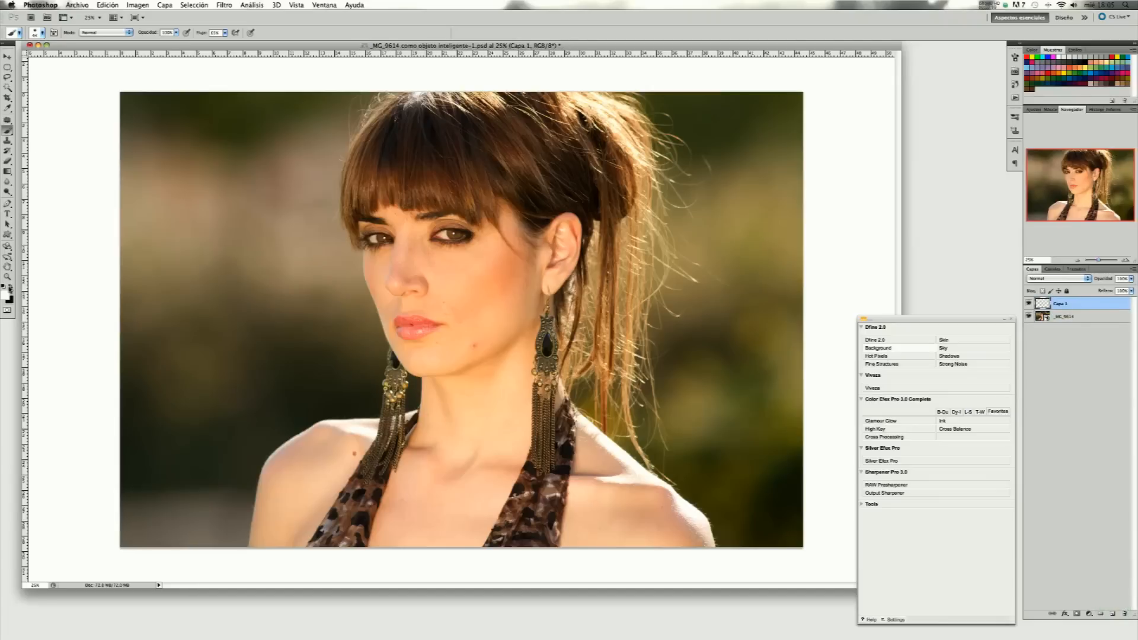
click(7, 295)
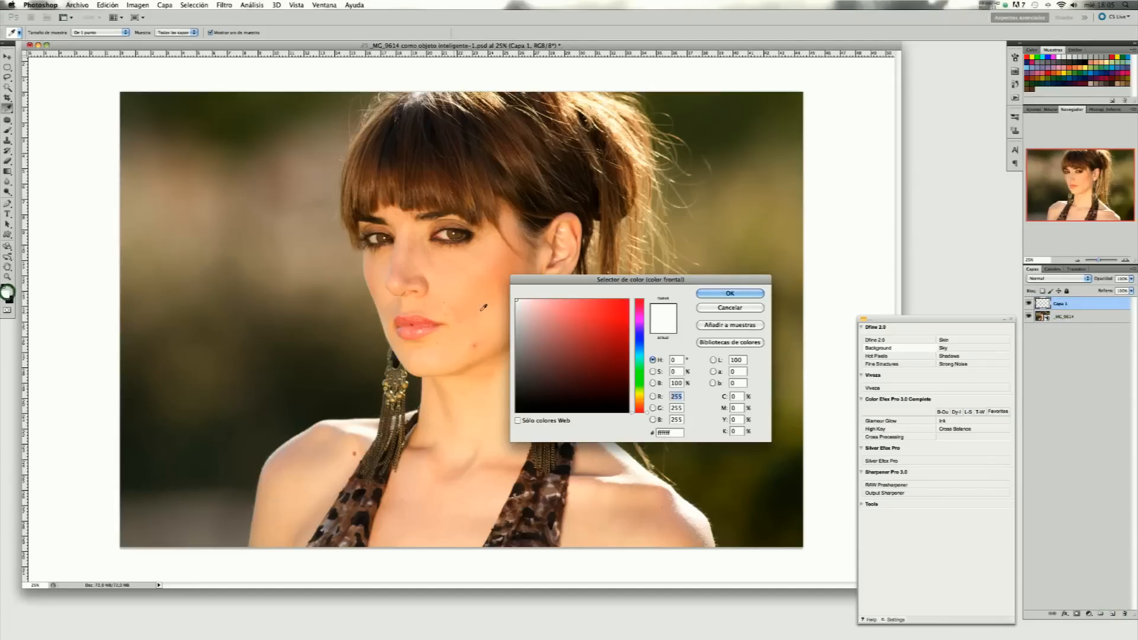
click(702, 295)
click(7, 130)
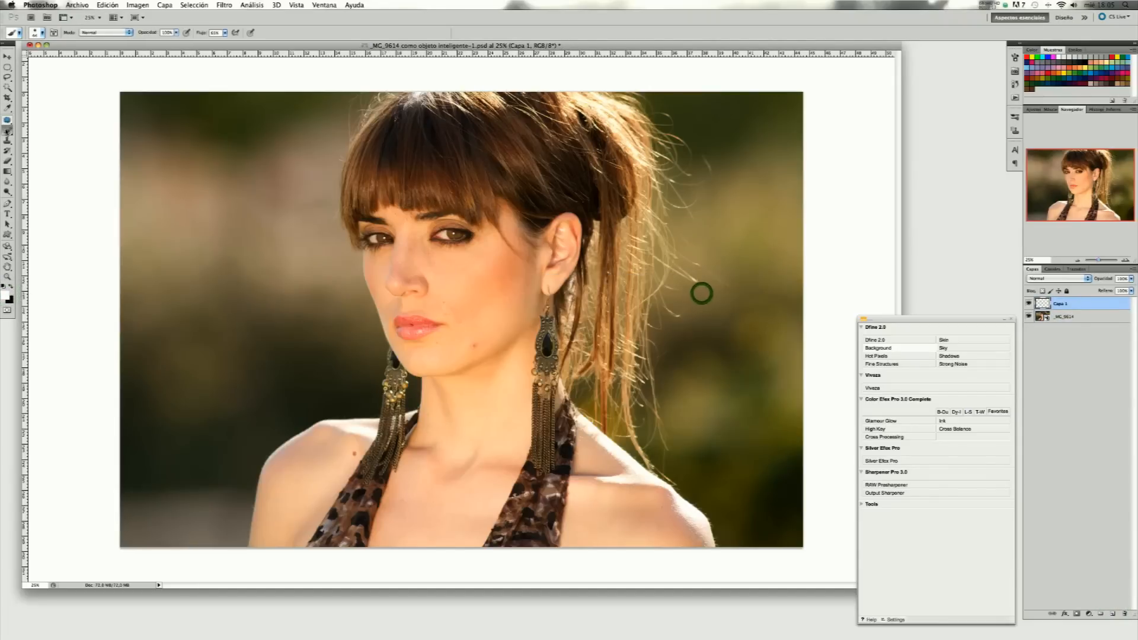
drag(227, 34, 226, 41)
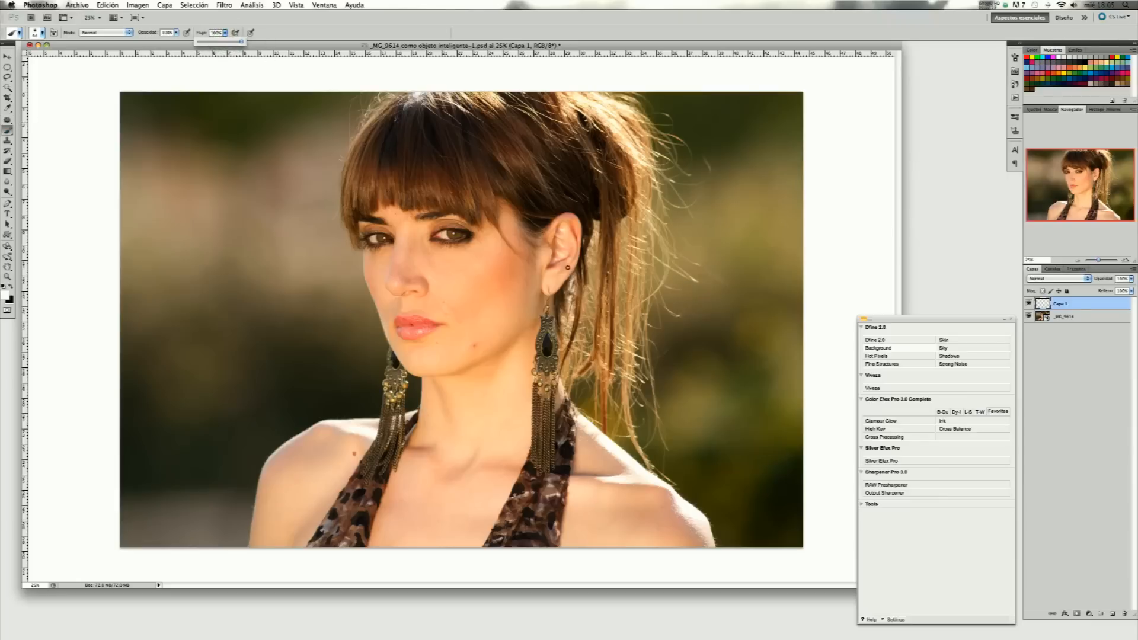
- Outline in white the light areas on the cheek, chin, nose and beneath the eye on the empty layer
click(476, 329)
mouse_move(475, 328)
mouse_down()
mouse_move(482, 343)
mouse_move(478, 326)
mouse_move(440, 314)
mouse_move(457, 326)
mouse_move(479, 319)
mouse_move(483, 299)
mouse_move(445, 297)
mouse_up()
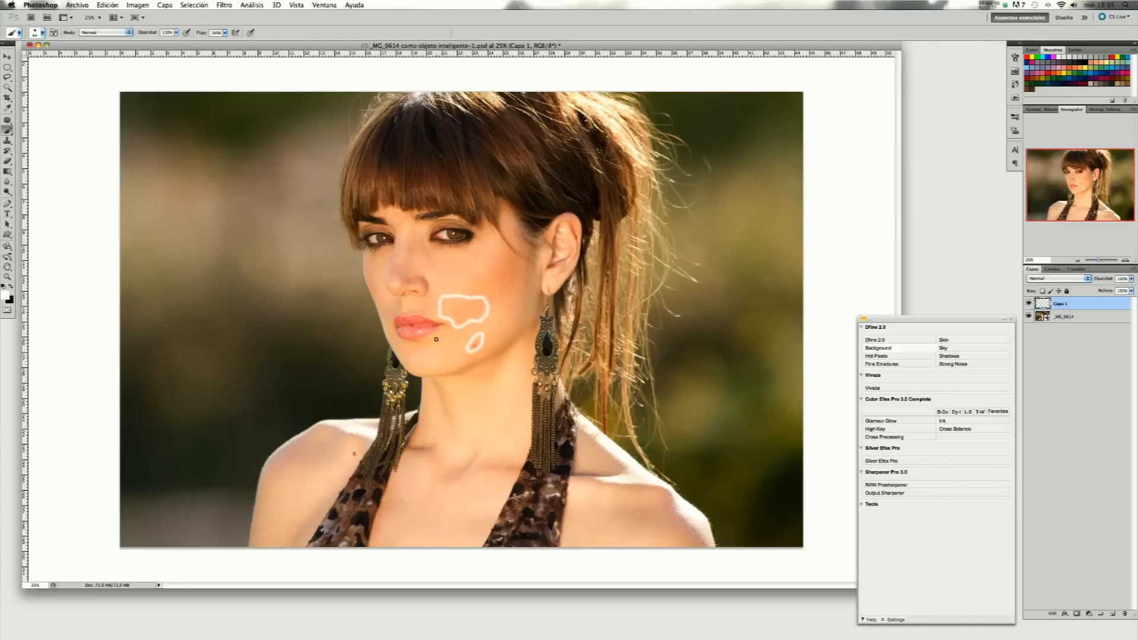
mouse_move(437, 335)
mouse_down()
mouse_move(421, 359)
mouse_move(437, 331)
mouse_up()
mouse_move(407, 245)
mouse_down()
mouse_move(401, 267)
mouse_move(409, 248)
mouse_move(436, 272)
mouse_move(466, 271)
mouse_move(472, 256)
mouse_move(423, 246)
mouse_up()
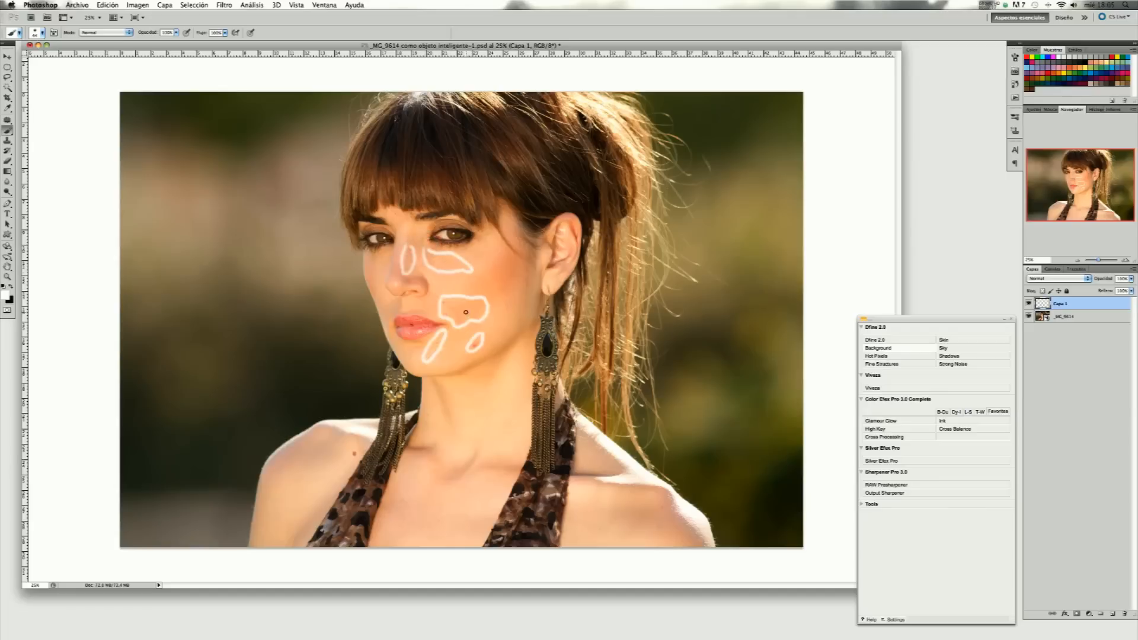
- Swap the painting color to black and trace the jawline on both sides of the face
click(10, 287)
mouse_move(530, 322)
mouse_down()
mouse_move(486, 358)
mouse_move(419, 377)
mouse_up()
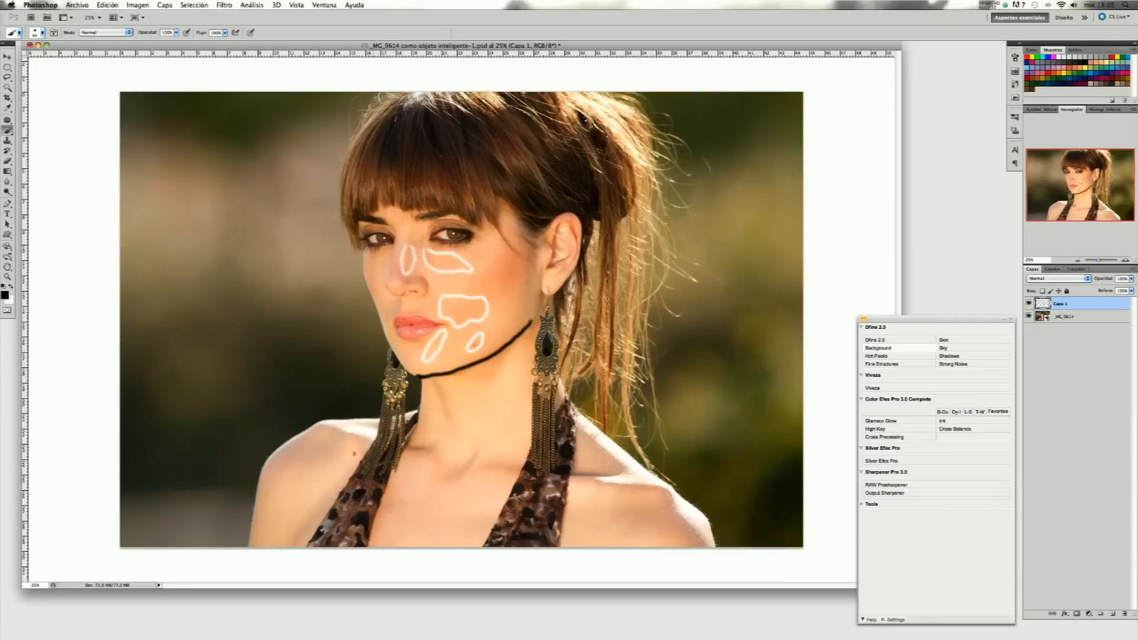
drag(380, 313, 393, 350)
- Choose a bright red foreground color and mark both eyes with the Brush
click(6, 294)
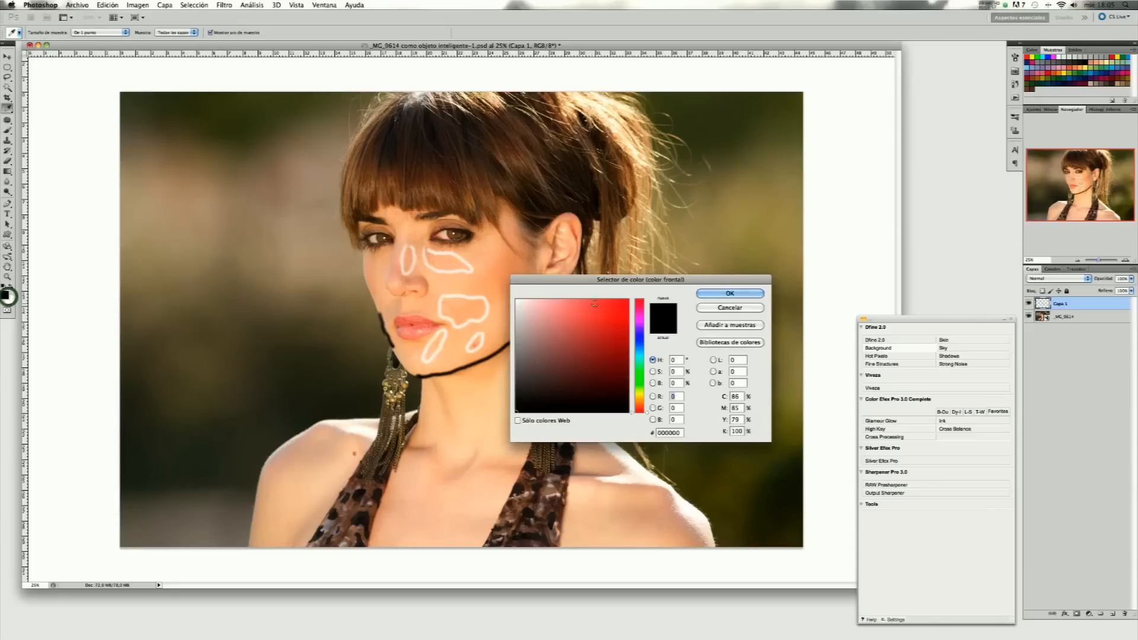
click(611, 301)
click(735, 293)
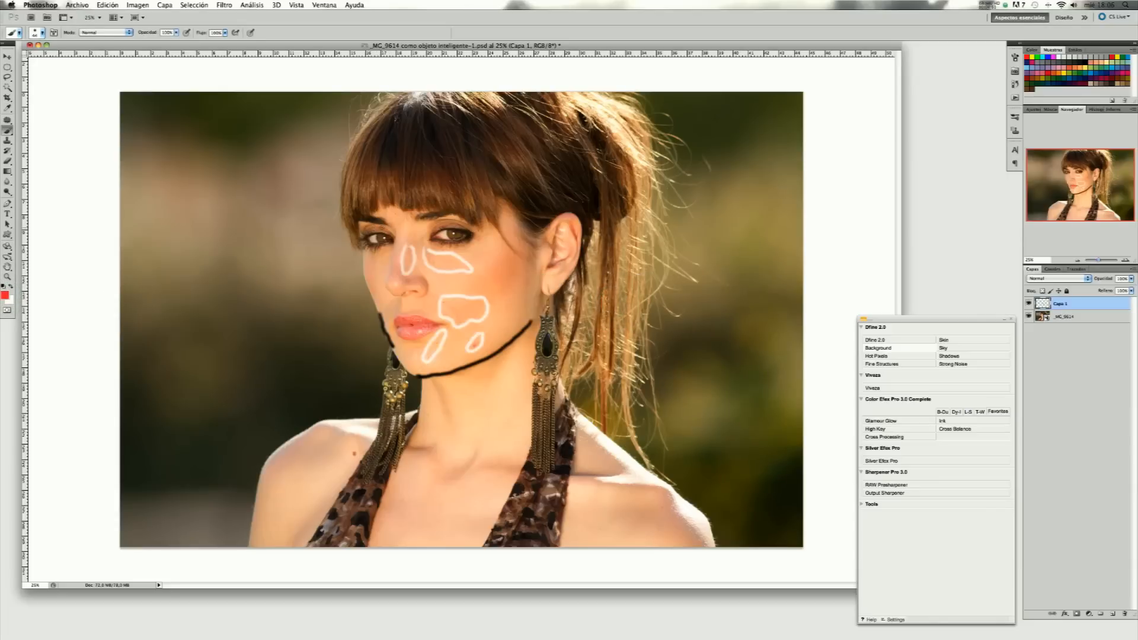
mouse_move(384, 227)
mouse_down()
mouse_move(366, 230)
mouse_move(368, 249)
mouse_move(388, 250)
mouse_move(397, 237)
mouse_move(387, 225)
mouse_up()
mouse_move(457, 220)
mouse_down()
mouse_move(427, 236)
mouse_move(474, 226)
mouse_up()
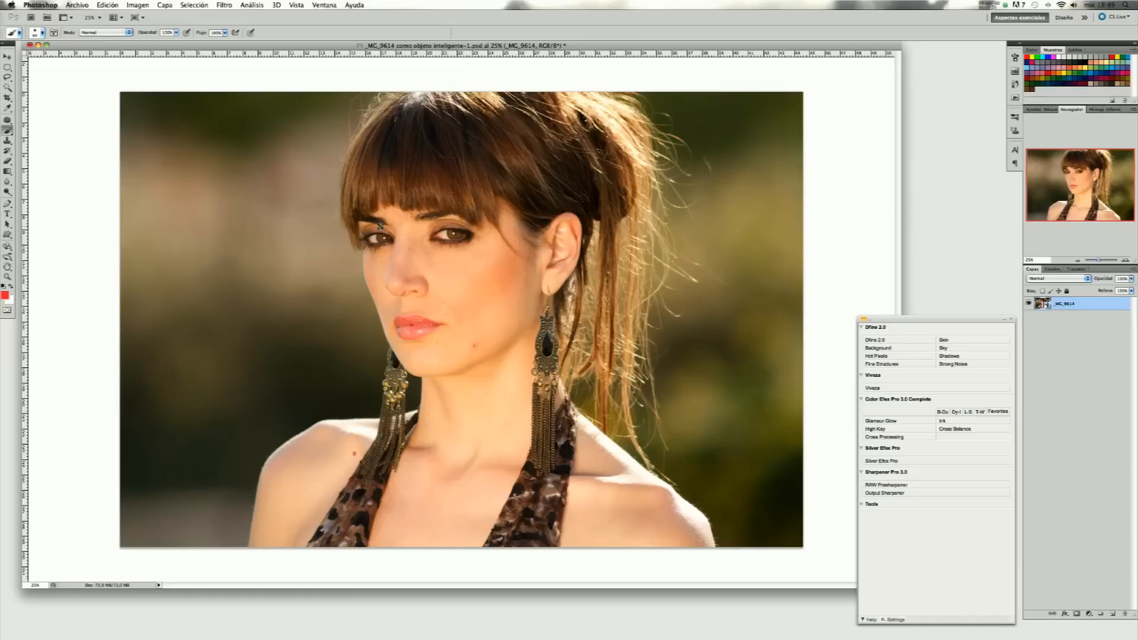
- Check which filters are available for the smart object, and duplicate the _MG_9614 layer
click(223, 4)
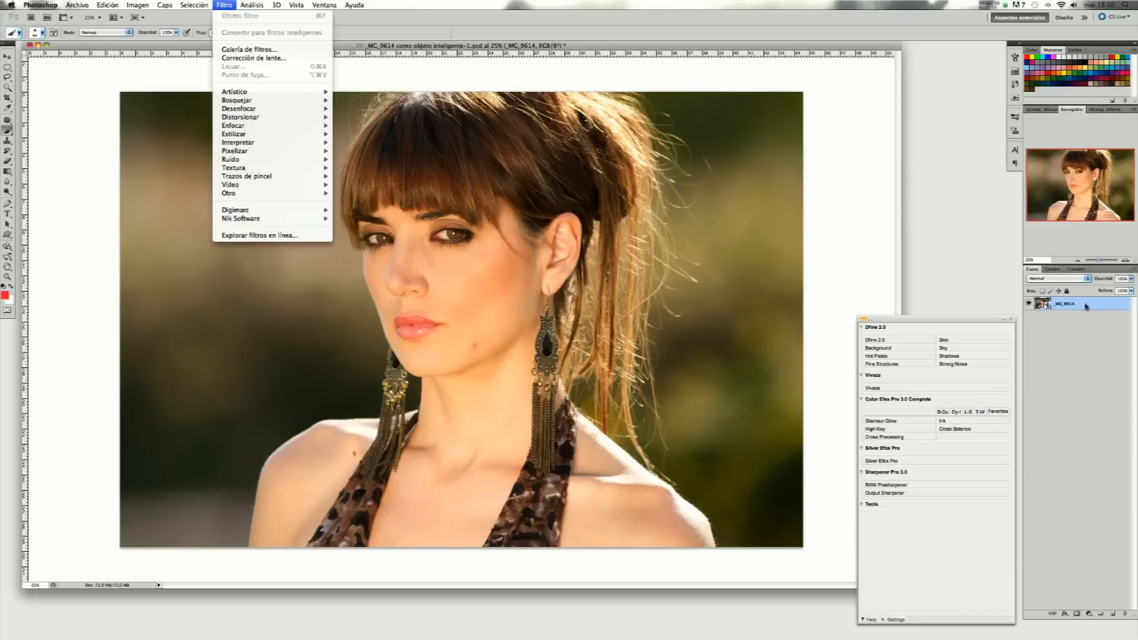
click(1089, 306)
drag(1089, 306, 1113, 613)
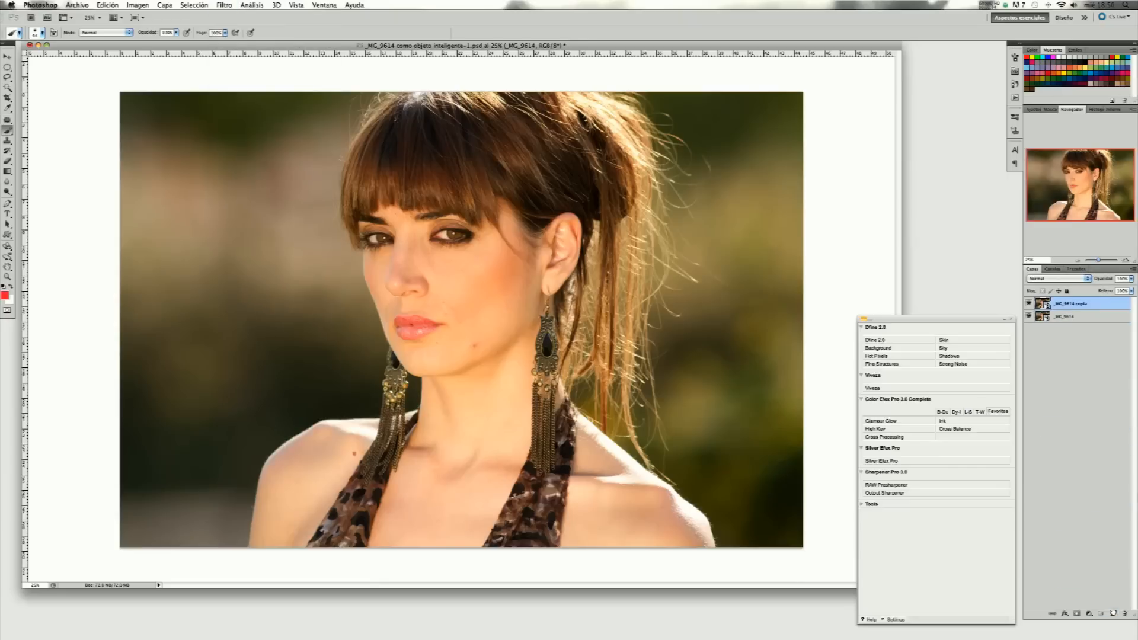
- Rasterize the _MG_9614 copia layer
click(1080, 305)
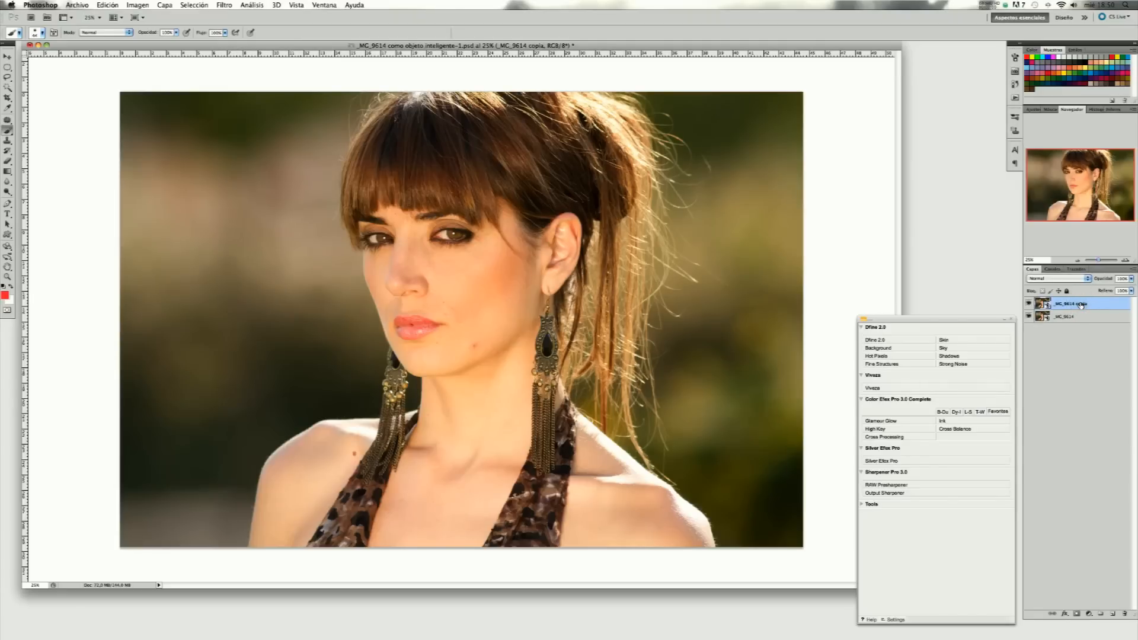
right_click(1081, 305)
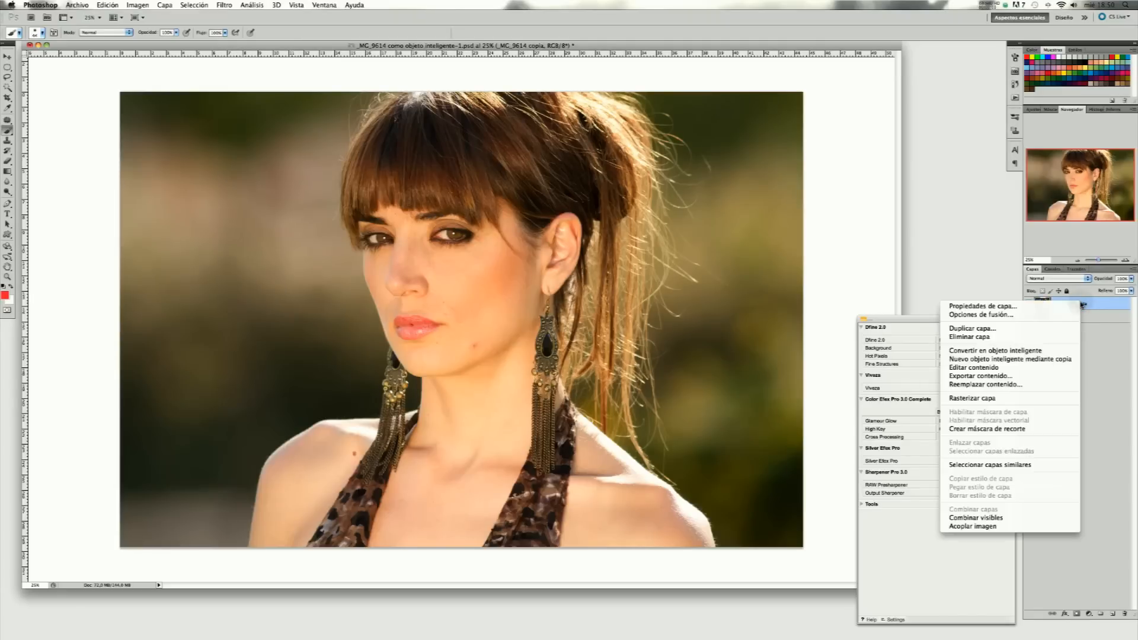
click(1037, 400)
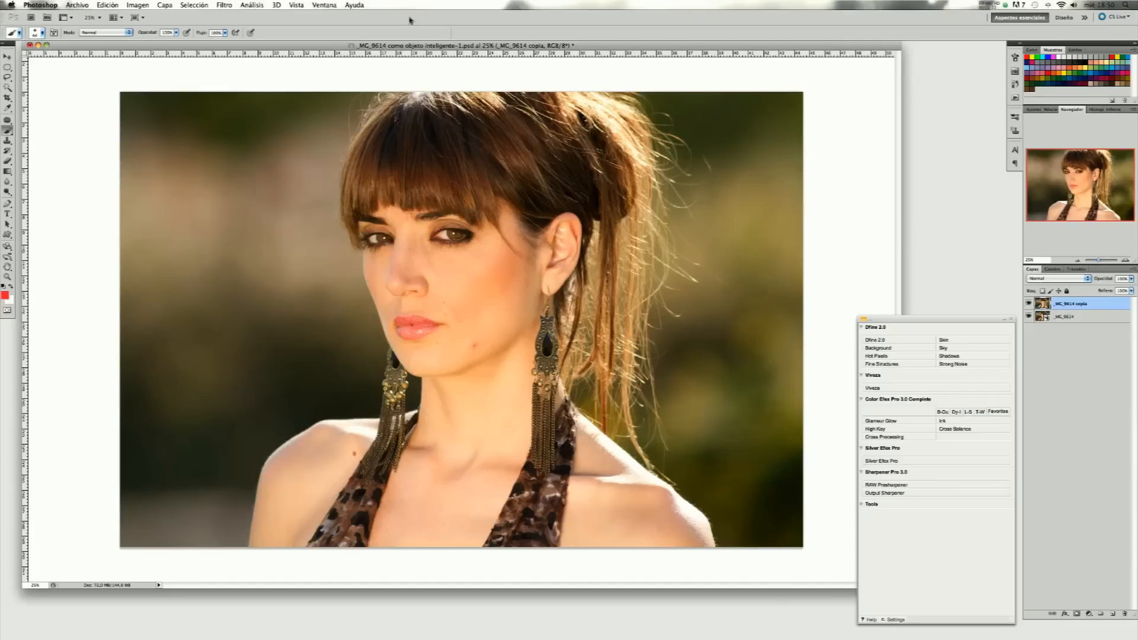
- Open the whole layer in Liquify, try pulling the shaded cheek outline outward with Forward Warp, and restore everything
click(227, 4)
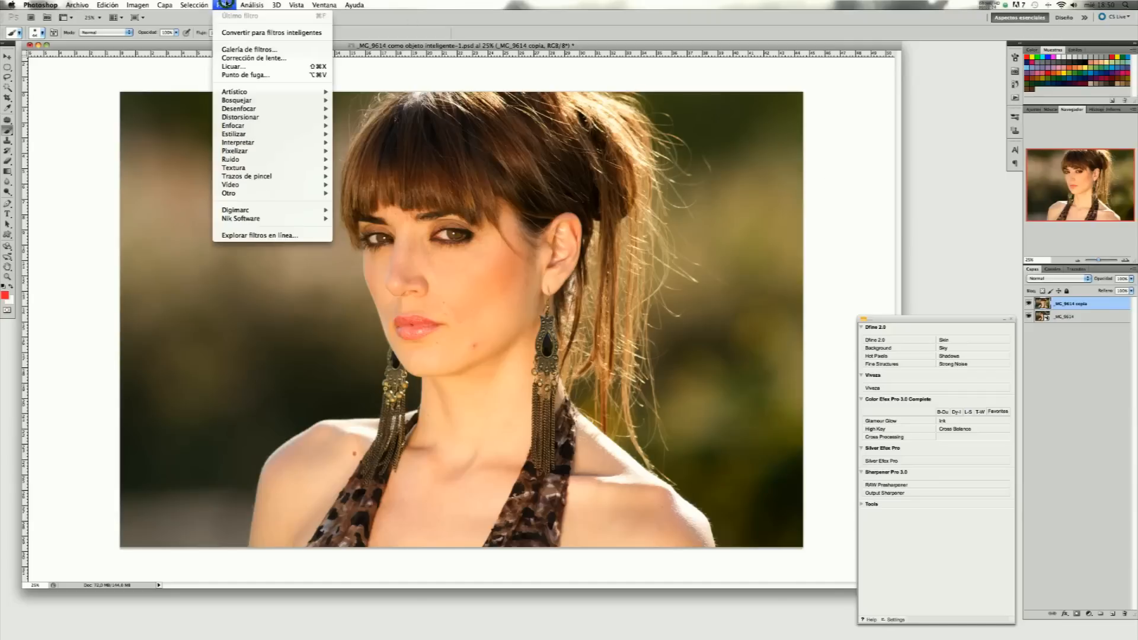
click(230, 67)
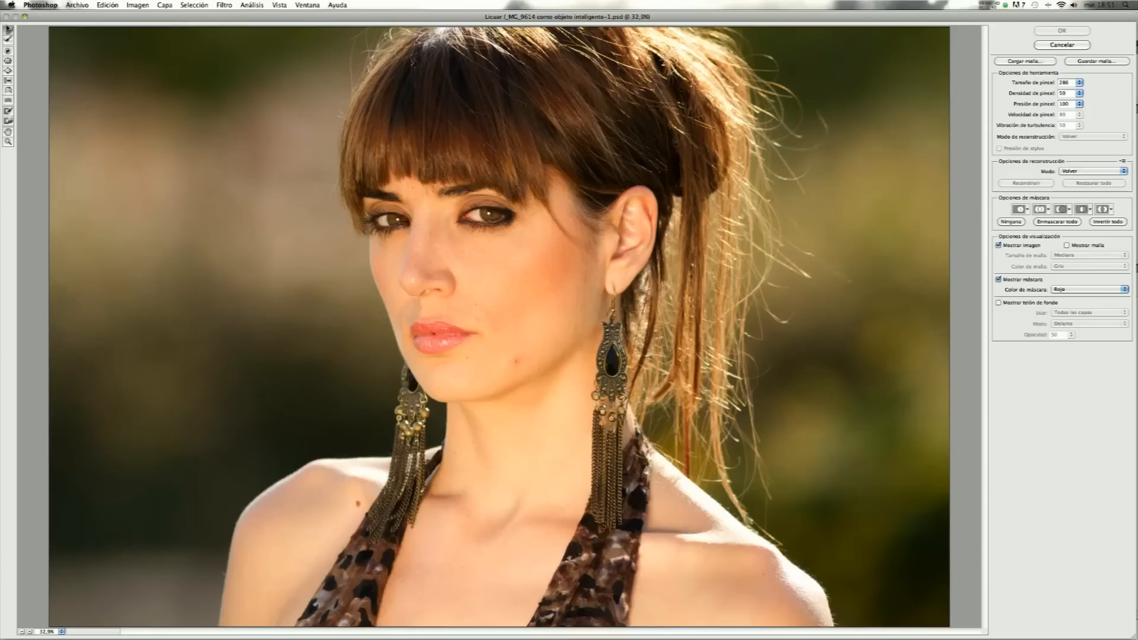
click(7, 28)
click(381, 316)
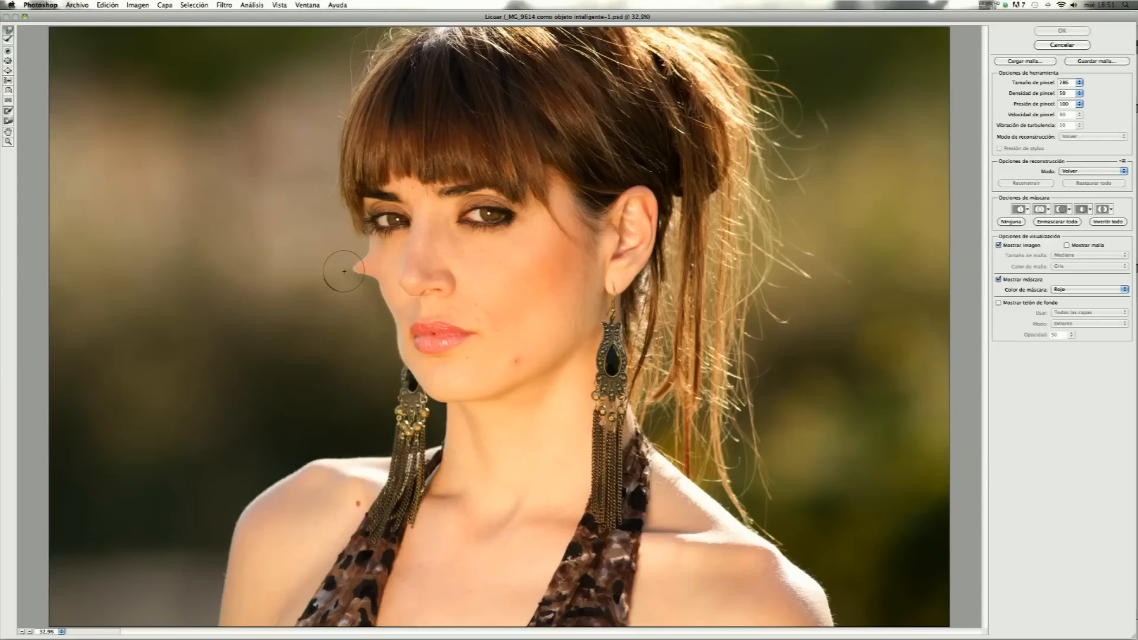
drag(368, 270, 263, 282)
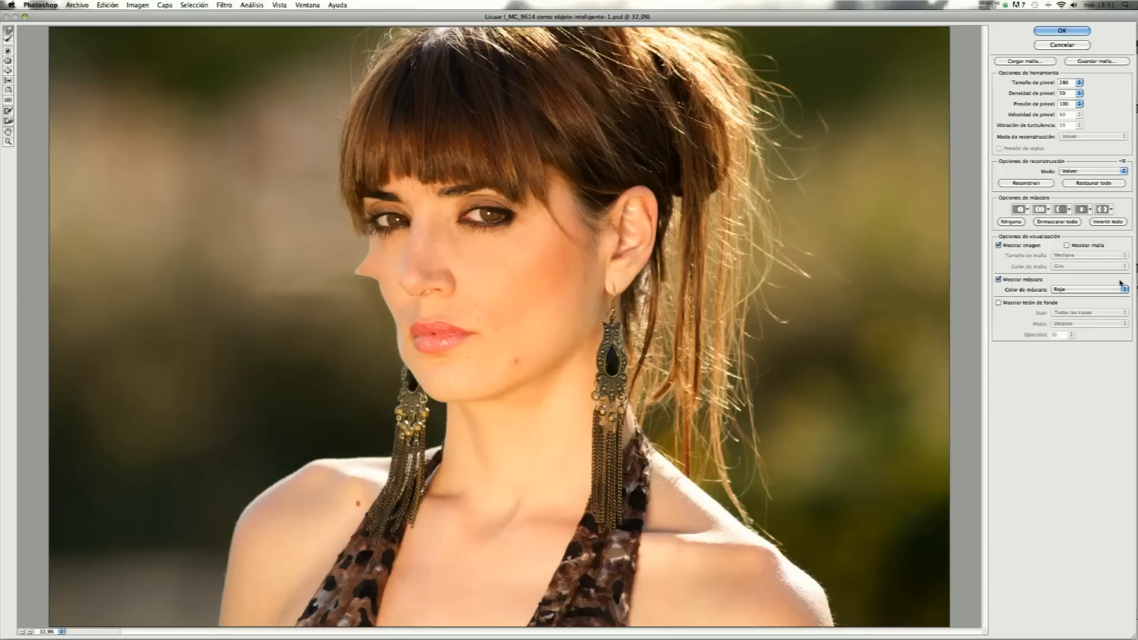
click(1106, 185)
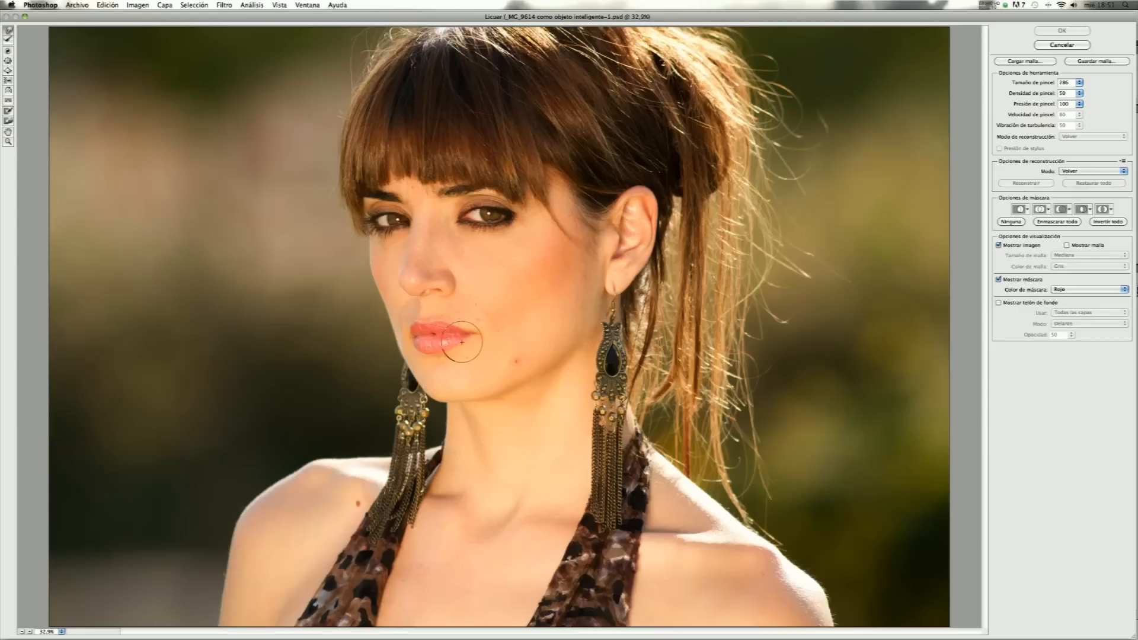
- Try pushing in the cheek and jaw outline beside the lips with Forward Warp, restore everything, and cancel Liquify
click(10, 144)
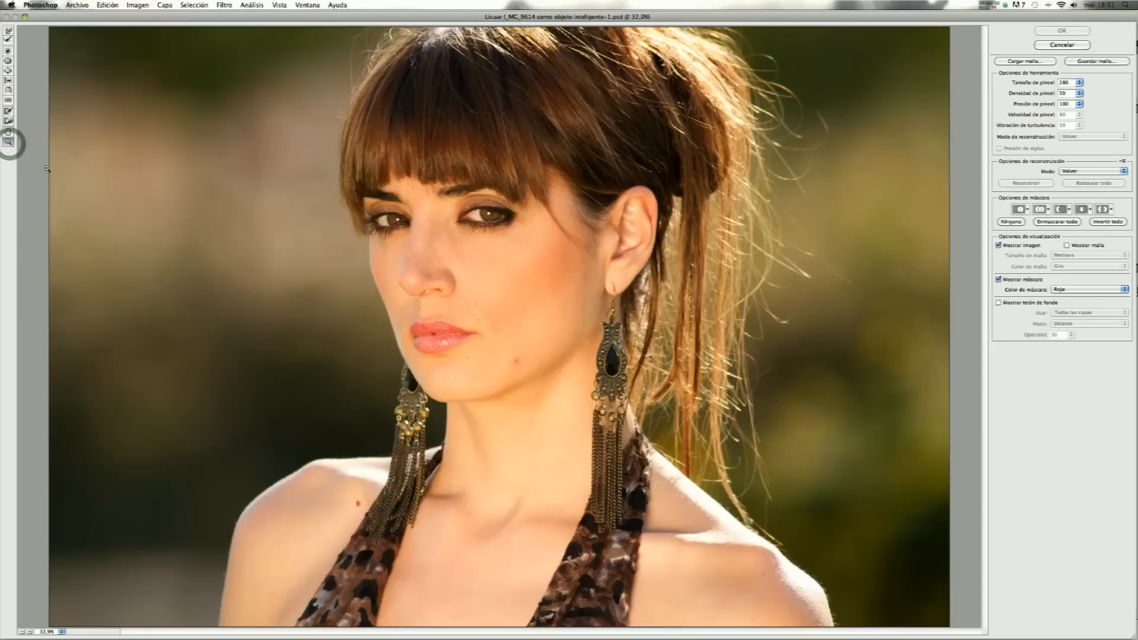
mouse_move(329, 291)
mouse_down()
mouse_move(470, 393)
mouse_move(478, 414)
mouse_up()
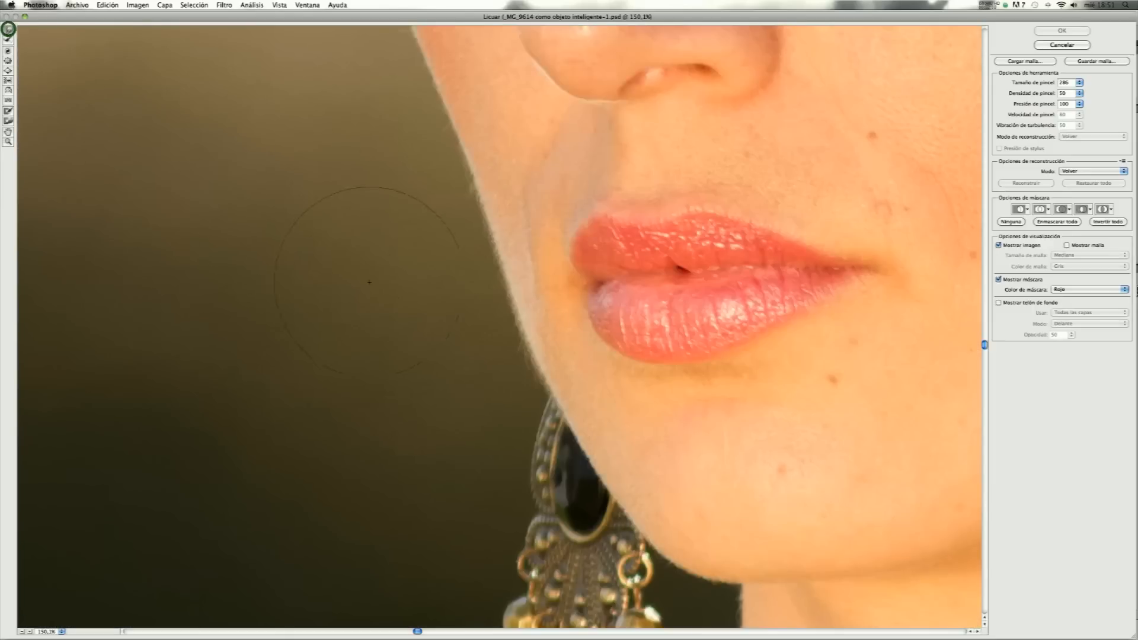
mouse_move(426, 358)
mouse_down()
mouse_move(562, 331)
mouse_move(498, 332)
mouse_up()
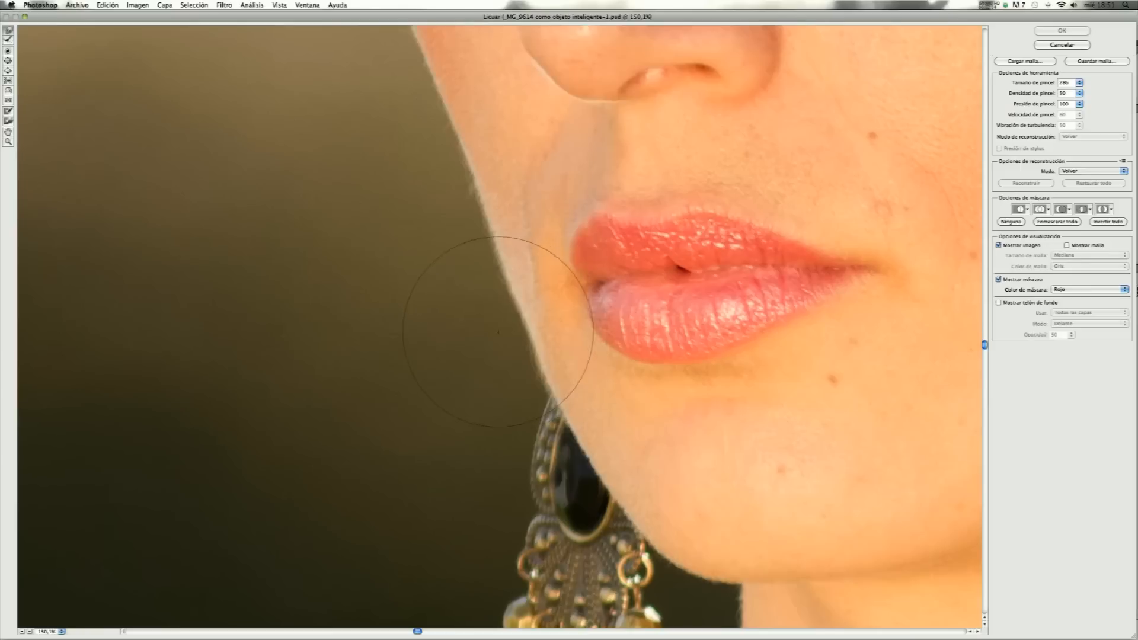
mouse_move(483, 282)
mouse_down()
mouse_move(473, 253)
mouse_move(476, 225)
mouse_up()
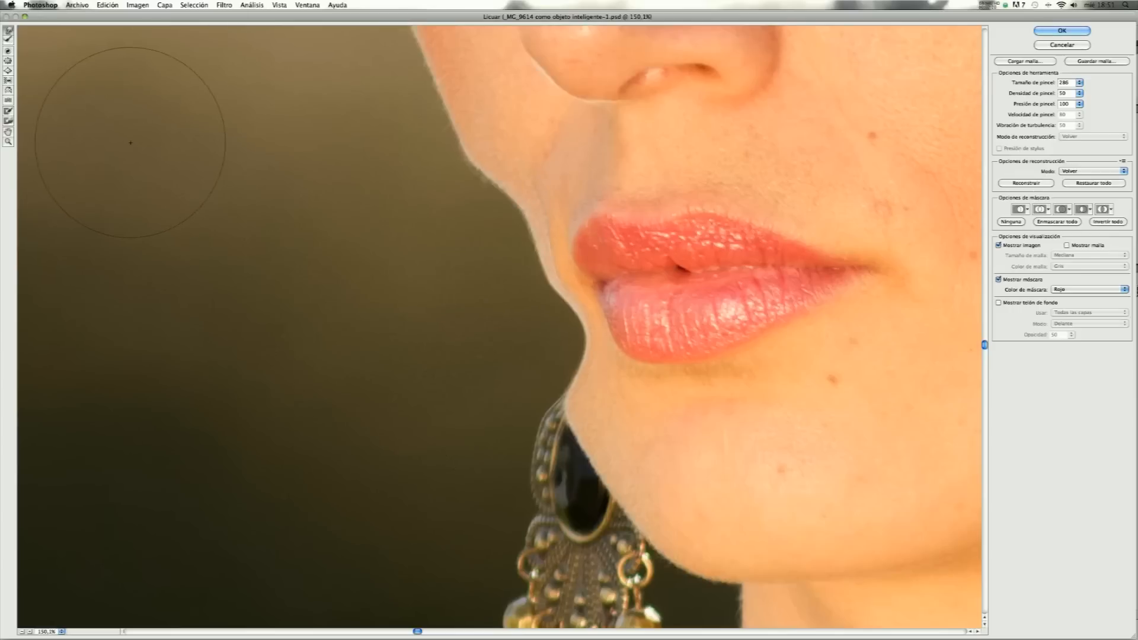
double_click(8, 131)
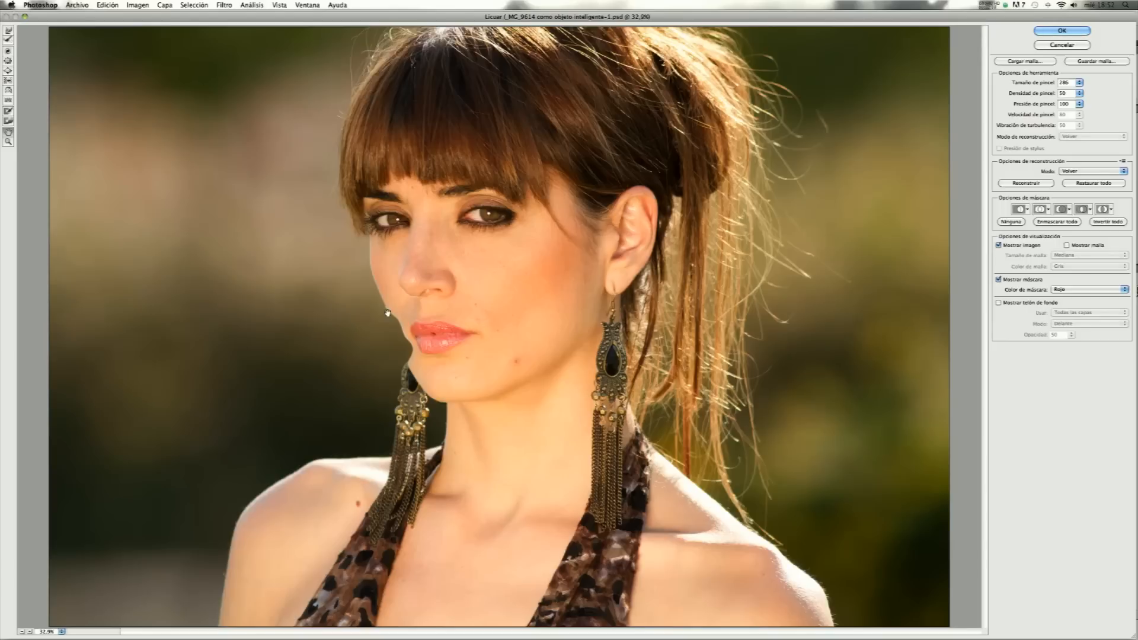
click(1106, 184)
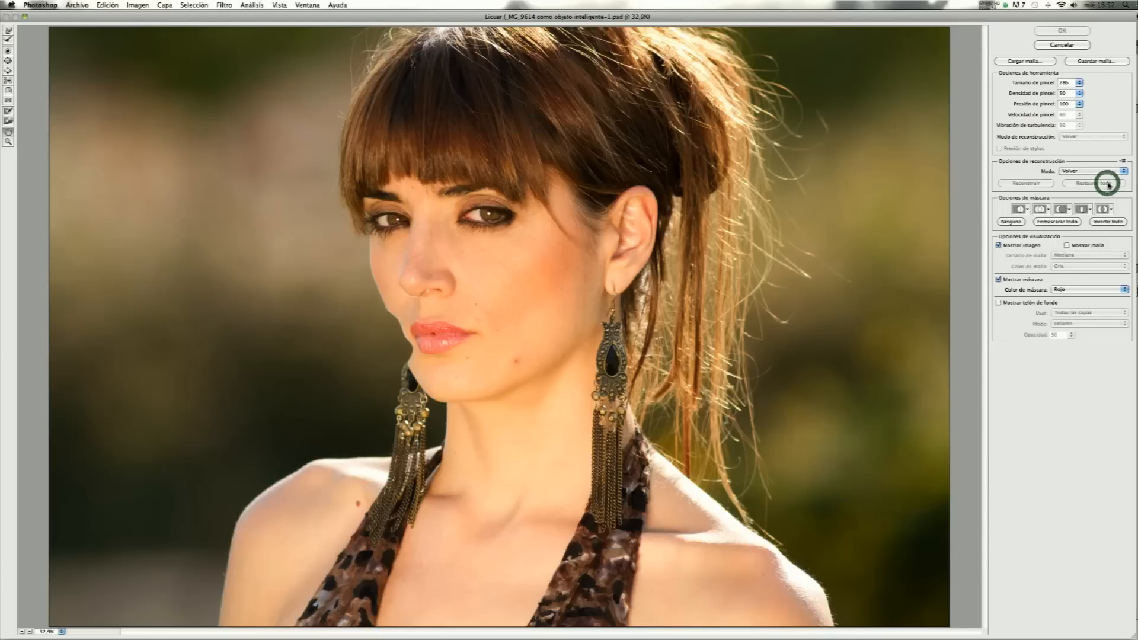
click(1069, 45)
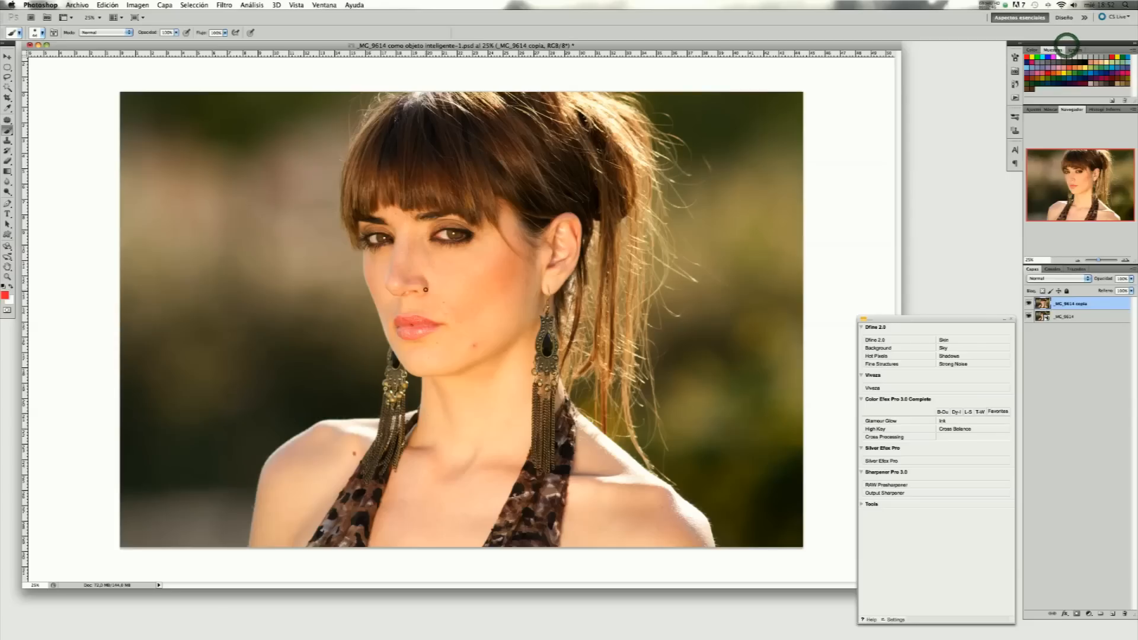
- Make a rectangular selection around the cheek outline and half of the lips, and open it in Liquify
click(9, 66)
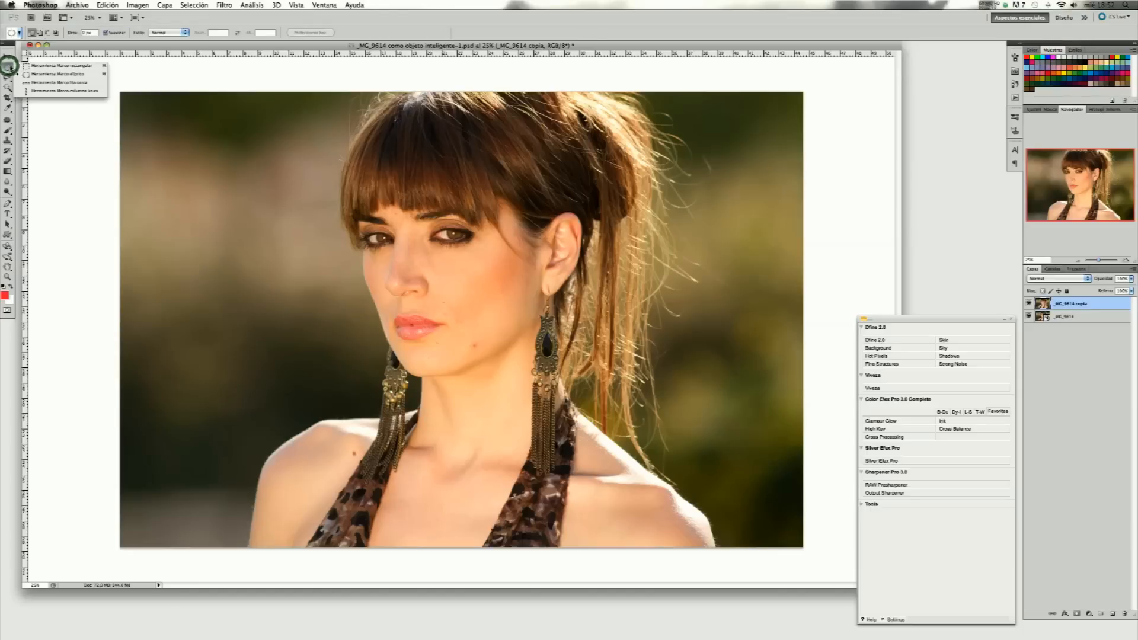
click(36, 65)
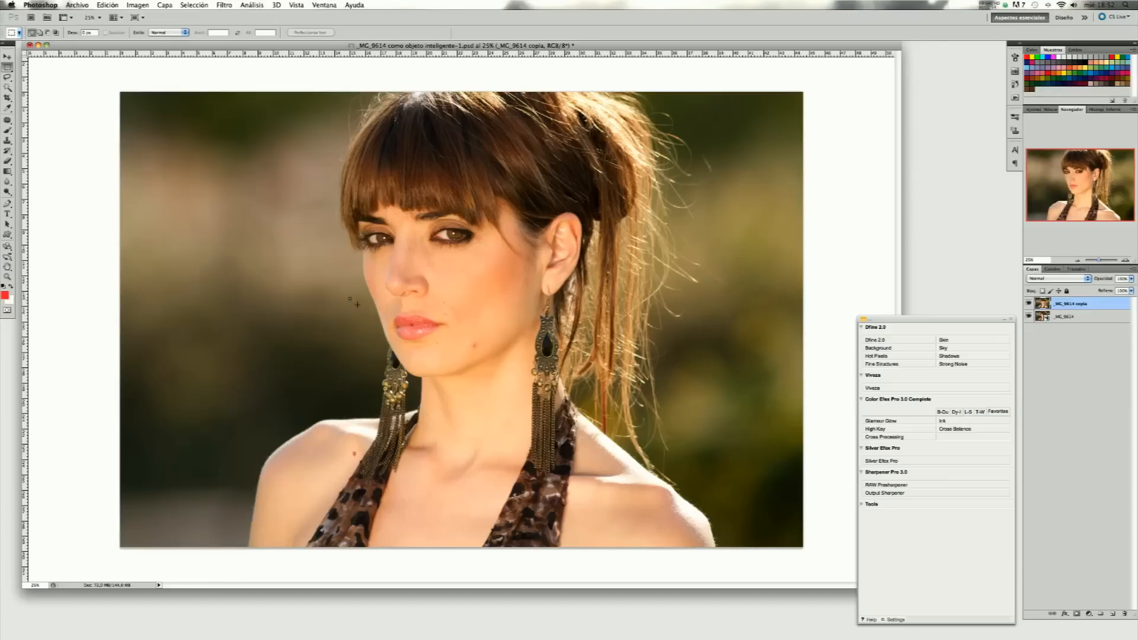
drag(383, 336, 422, 377)
click(227, 6)
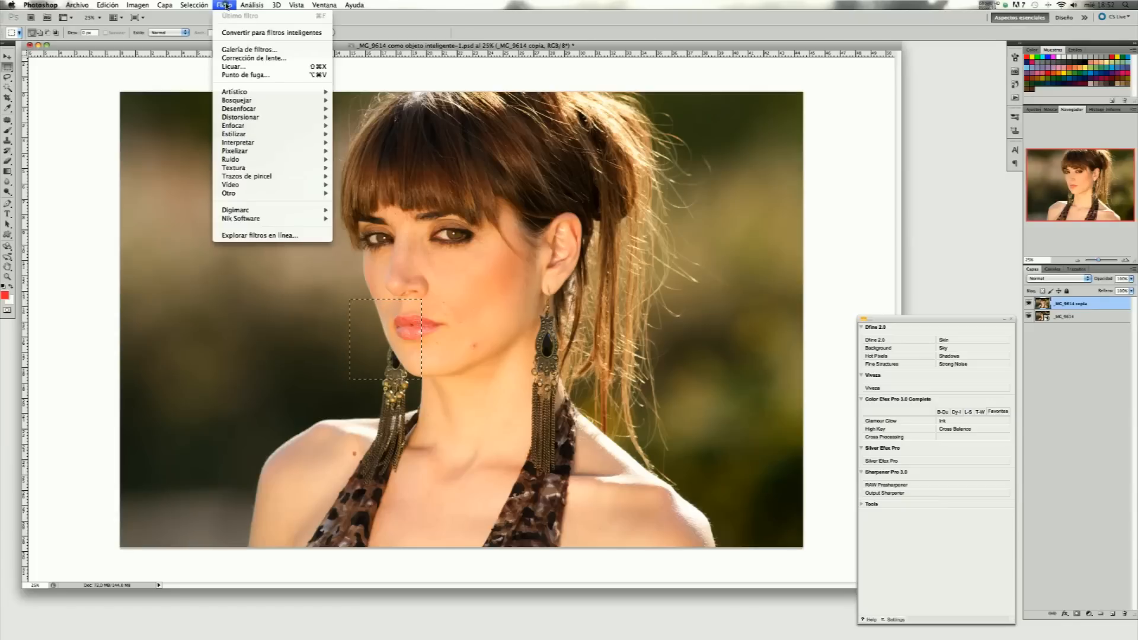
click(243, 67)
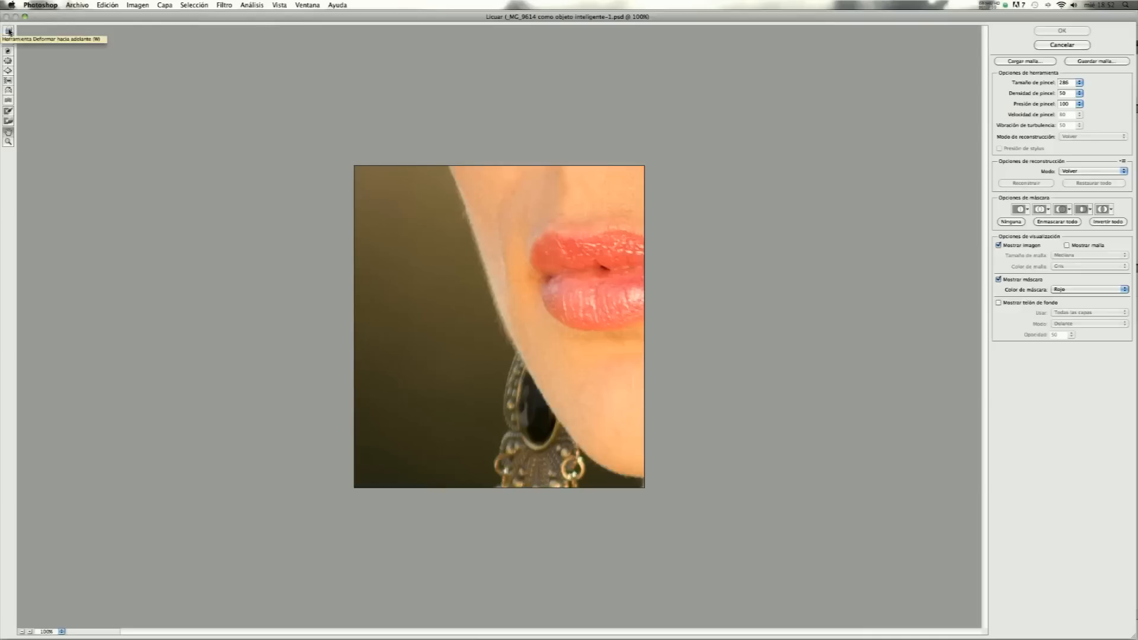
- Try reshaping the cheek outline beside the lips with the Push Left tool, and restore everything
click(10, 81)
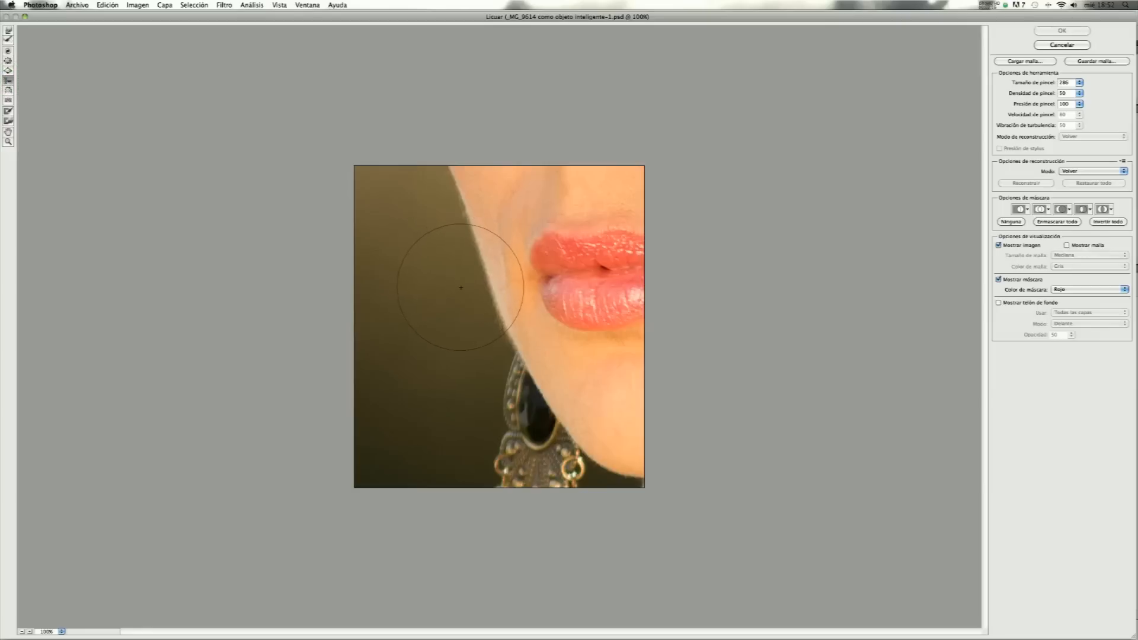
mouse_move(454, 282)
mouse_down()
mouse_move(502, 291)
mouse_move(457, 292)
mouse_move(455, 267)
mouse_move(460, 296)
mouse_up()
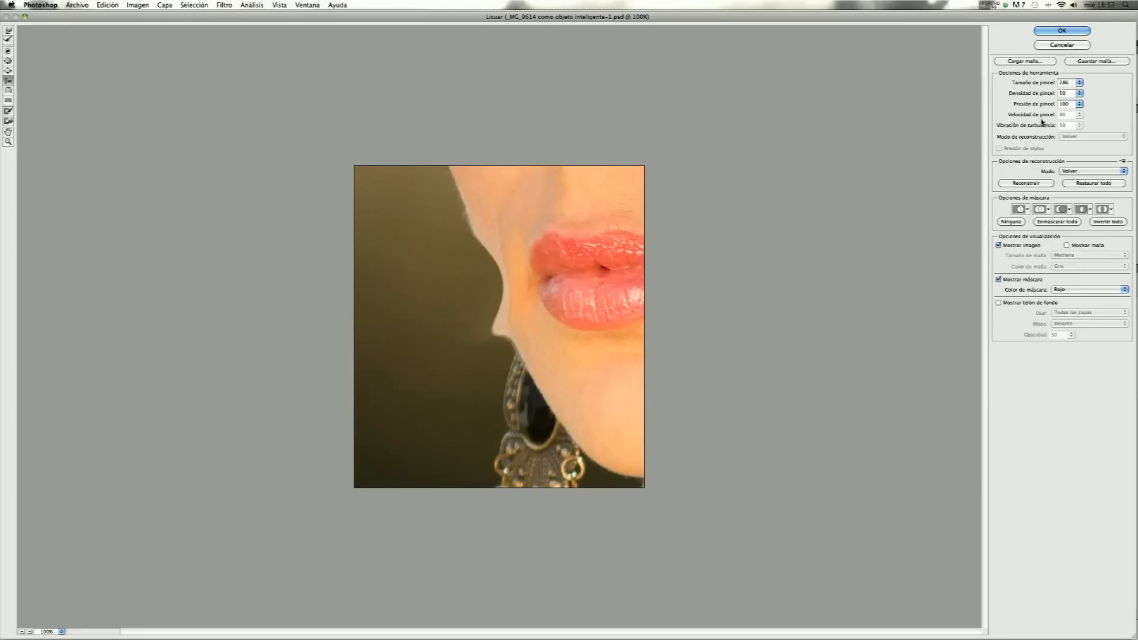
click(1089, 184)
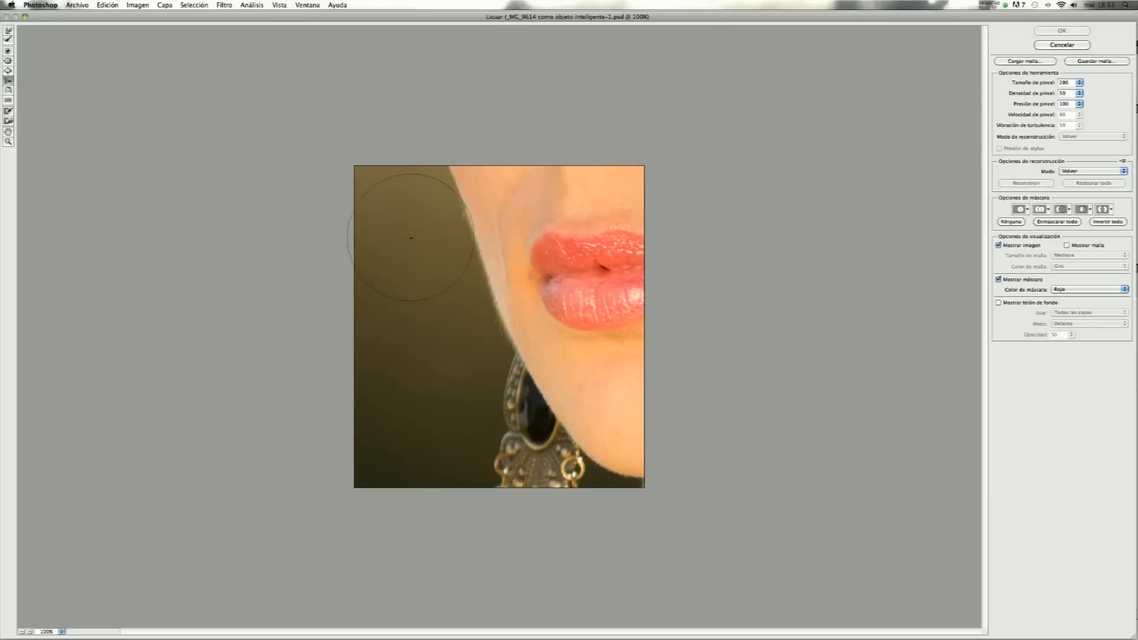
- Refine the cheek outline beside the lips with small Forward Warp strokes at brush size 286, and apply Liquify
click(8, 31)
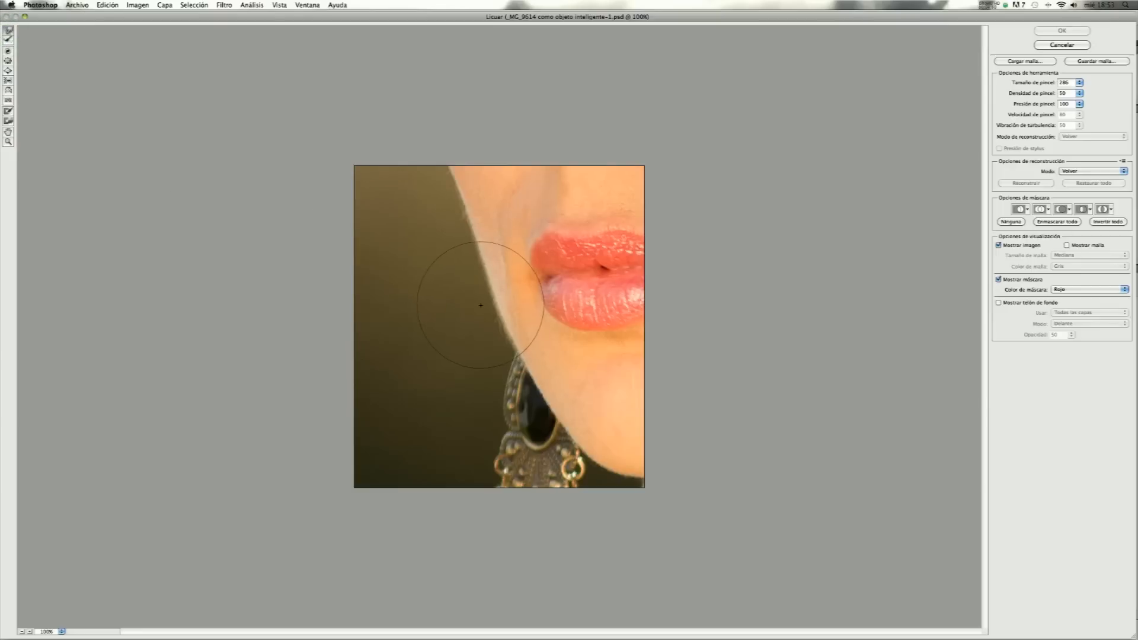
drag(479, 304, 478, 303)
drag(466, 261, 483, 319)
drag(504, 359, 502, 358)
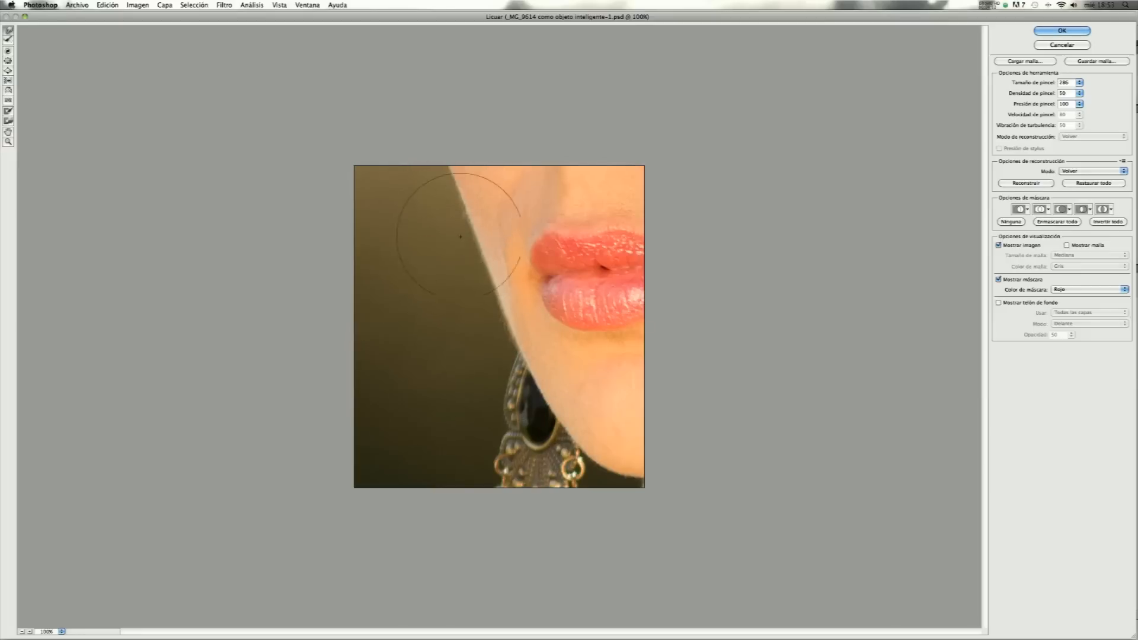
click(497, 343)
click(469, 307)
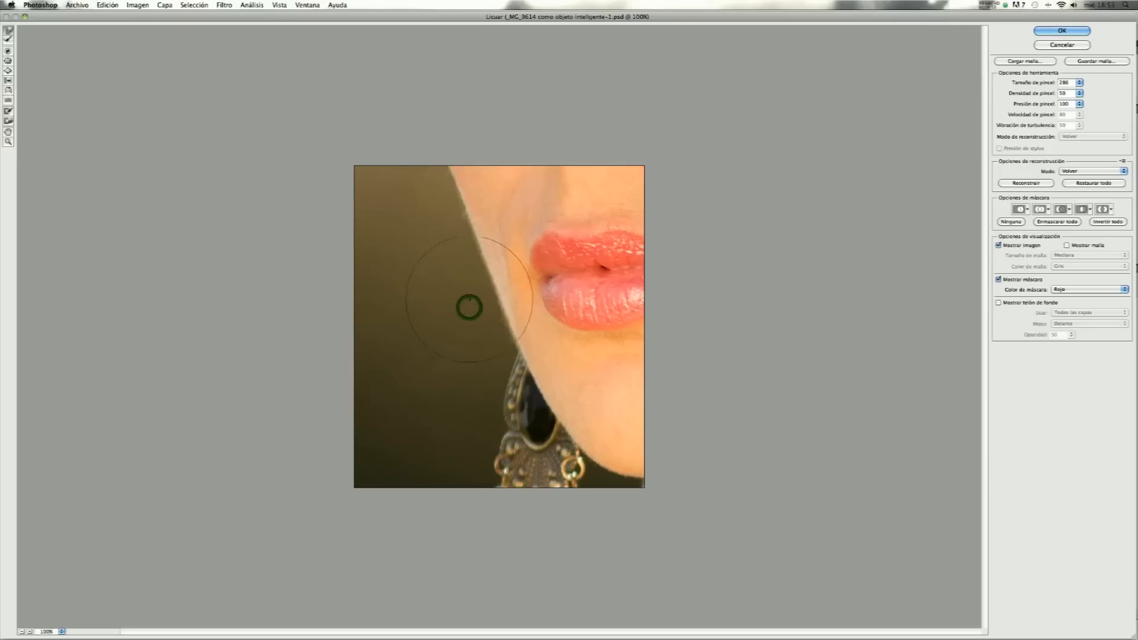
click(453, 254)
click(452, 255)
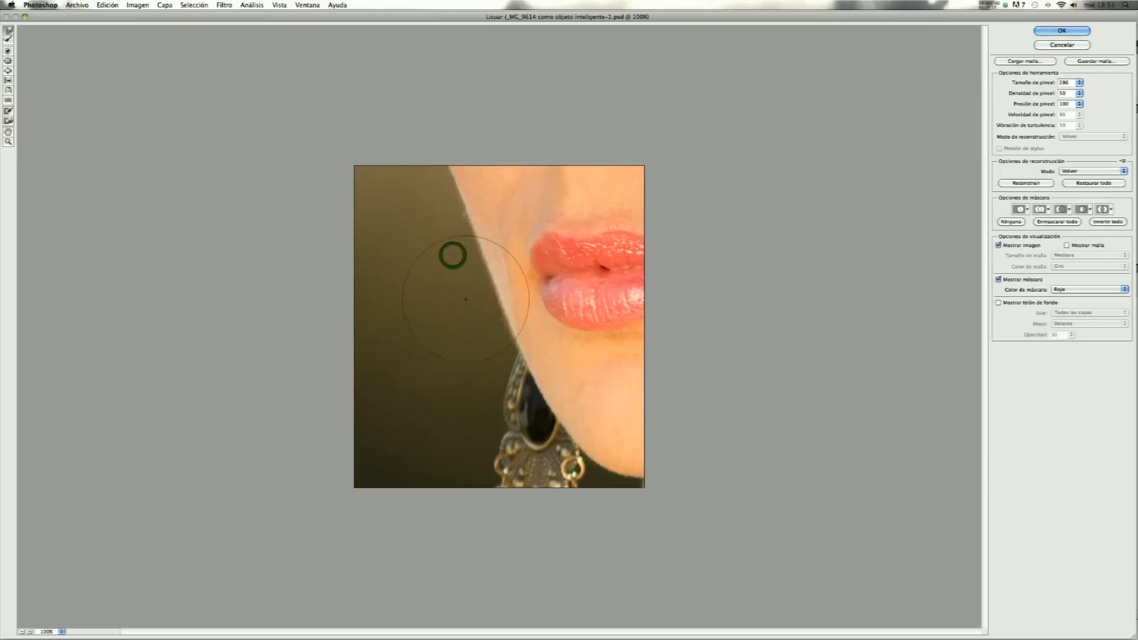
click(479, 326)
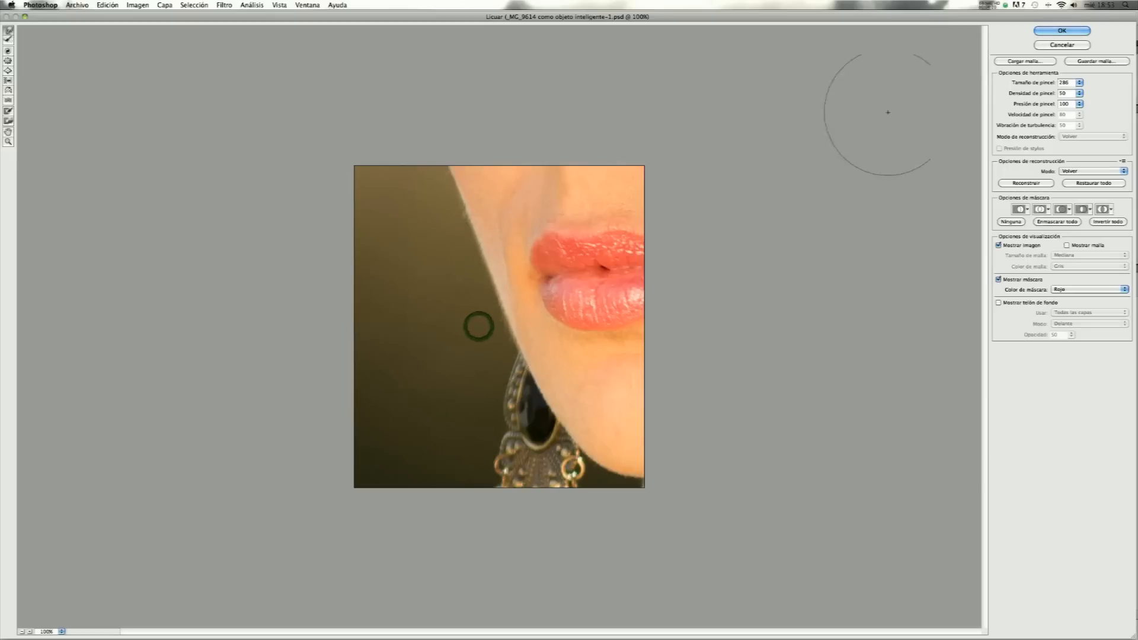
click(1055, 30)
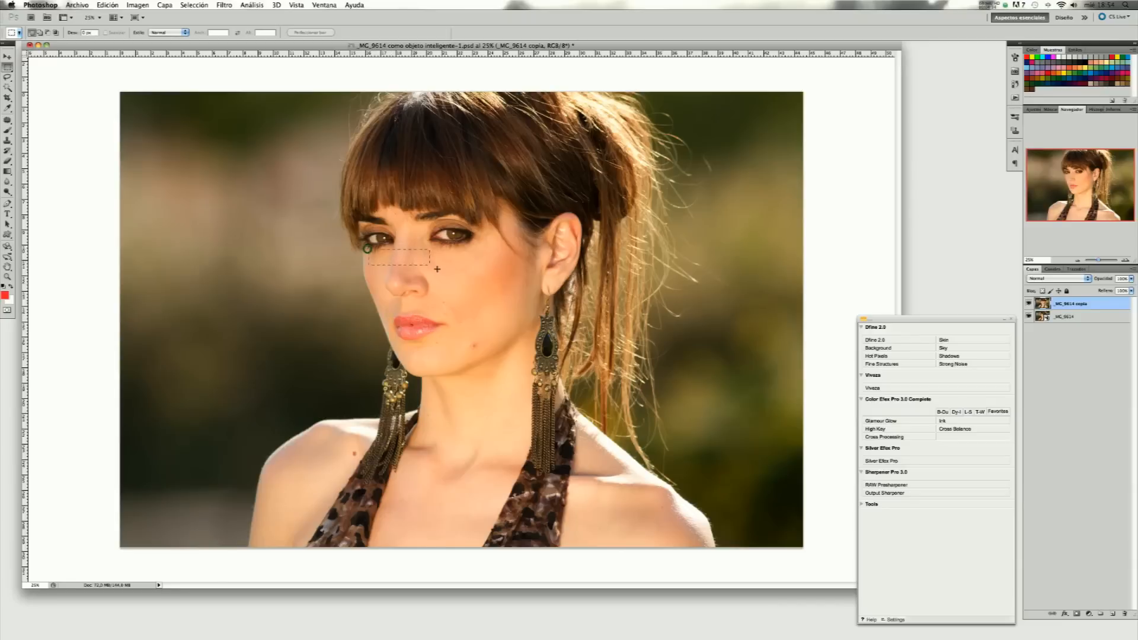
- Make a rectangular selection around the nose from the eyes to the upper lip, and open it in Liquify
drag(448, 326, 448, 327)
click(224, 5)
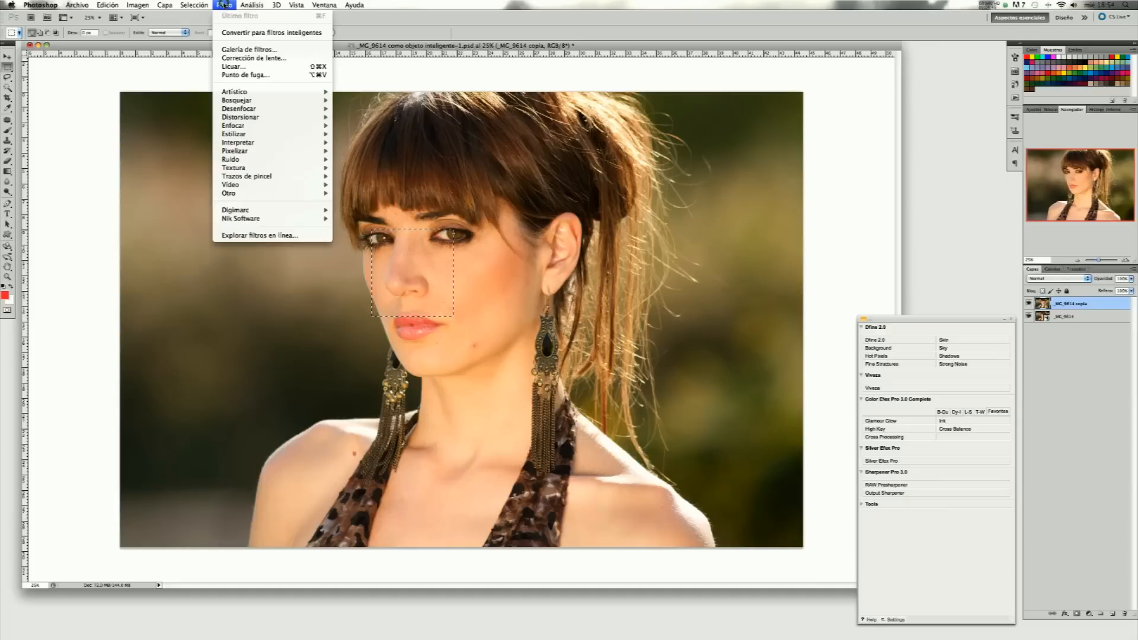
click(254, 68)
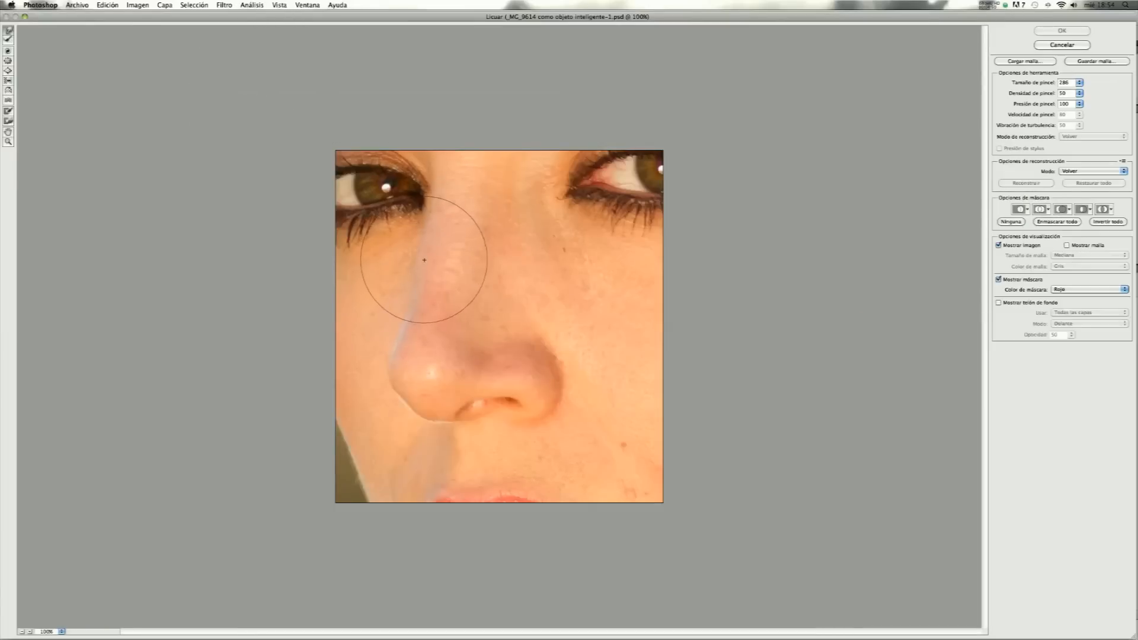
- Set the Liquify brush size to 196 and refine the edge of the nose bridge beside the inner eye with small Forward Warp strokes
click(1078, 82)
drag(1079, 82, 1042, 92)
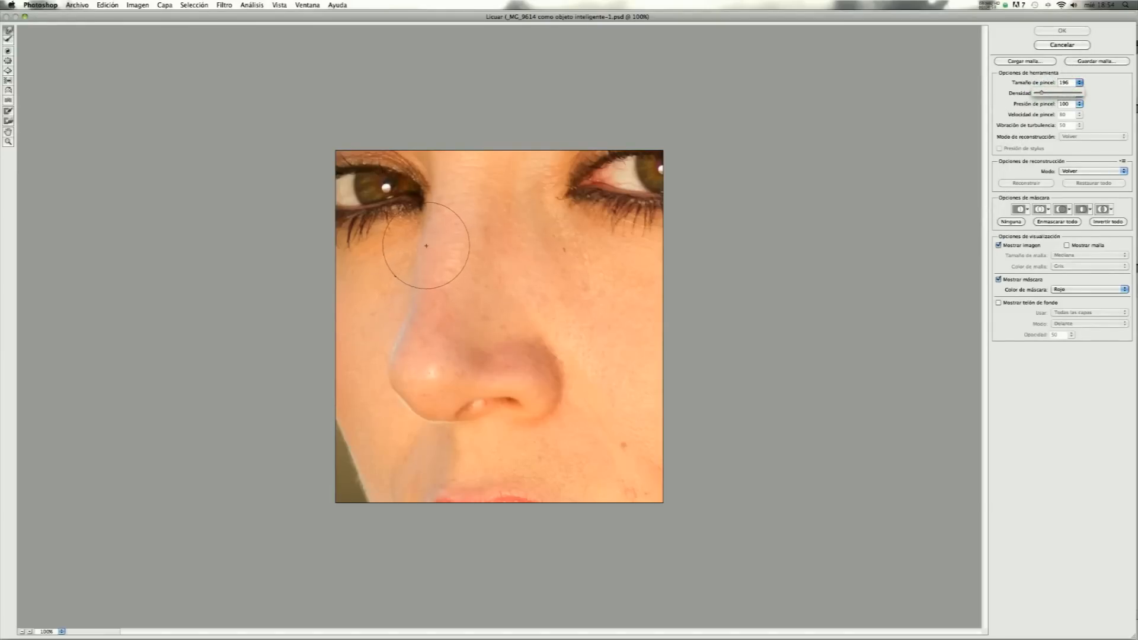
click(427, 245)
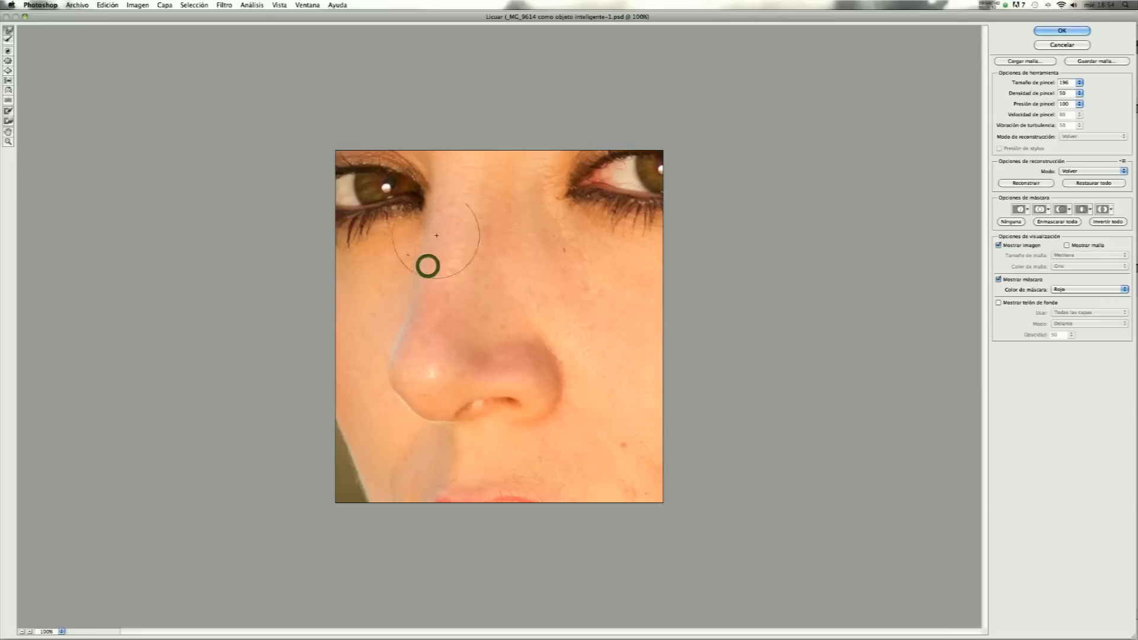
click(437, 224)
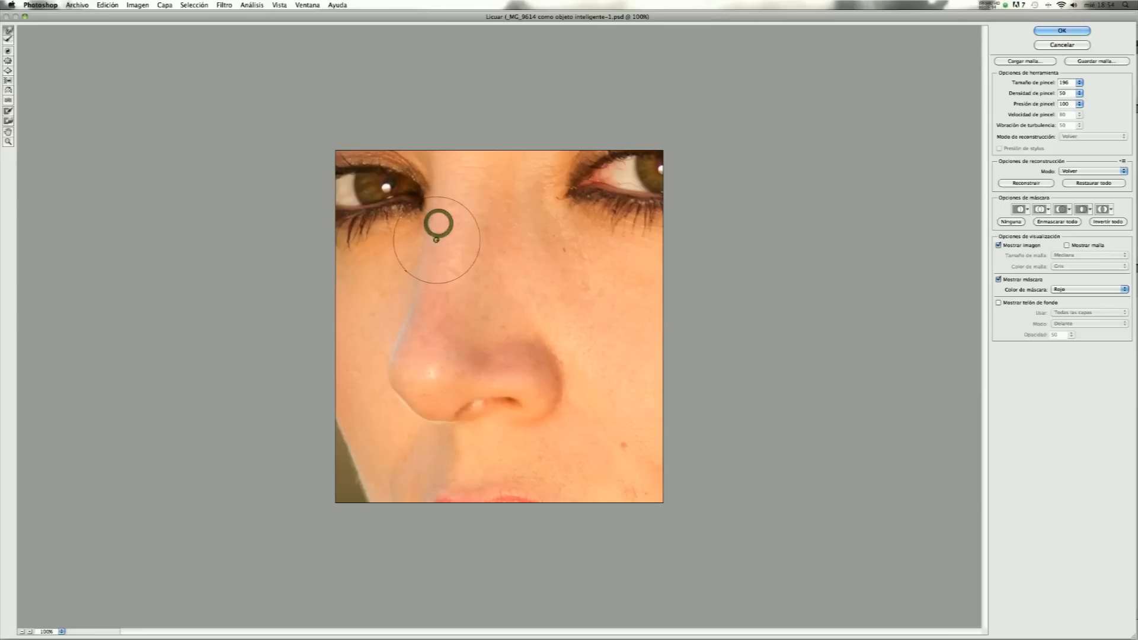
click(435, 240)
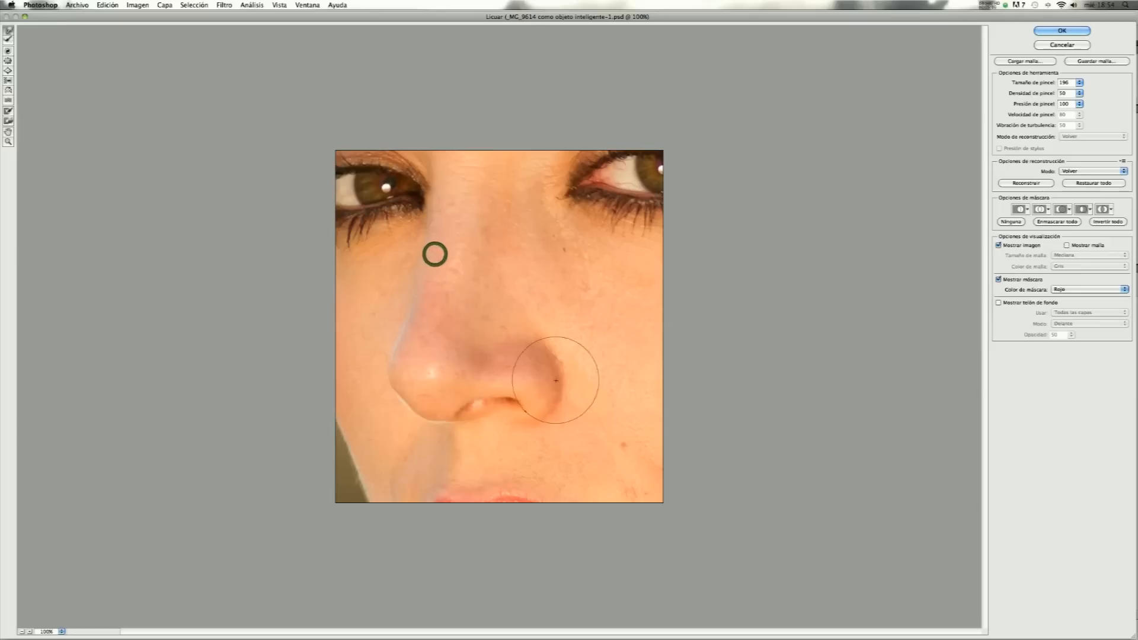
- Slim the nostril wing on the cheek side with Forward Warp strokes at brush size 286, and apply Liquify
click(1079, 83)
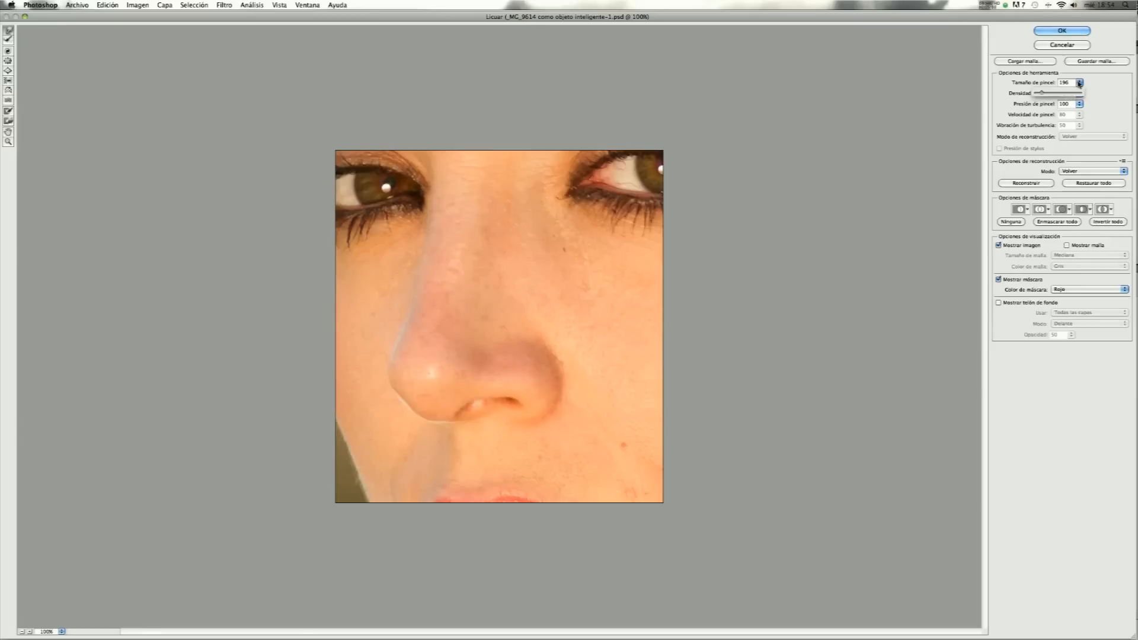
click(1046, 93)
drag(1045, 93, 1041, 93)
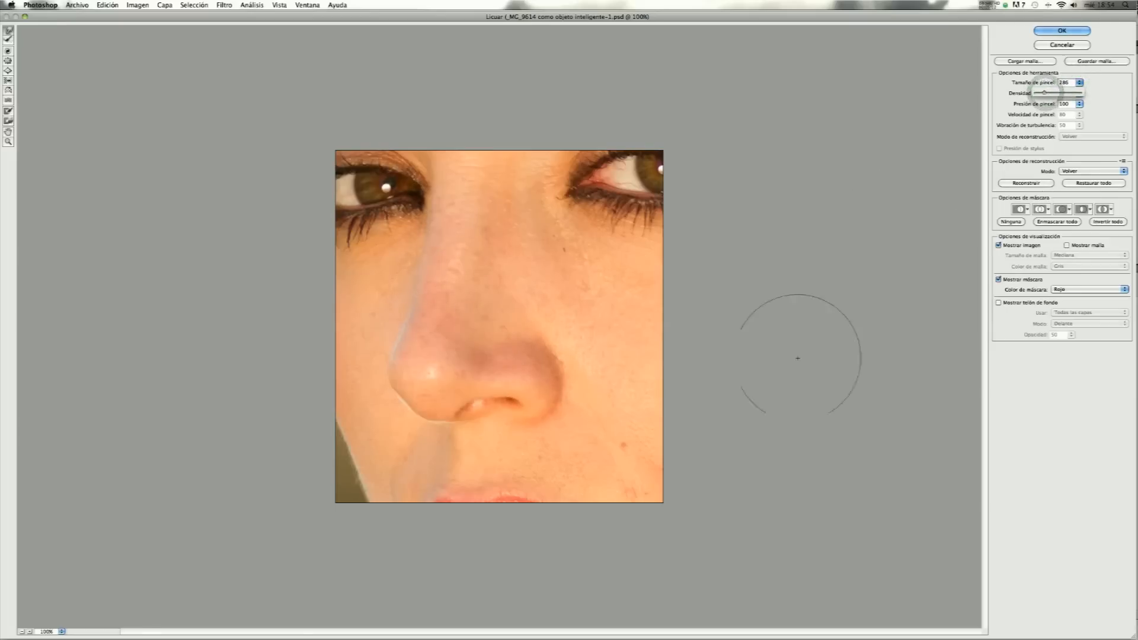
click(541, 374)
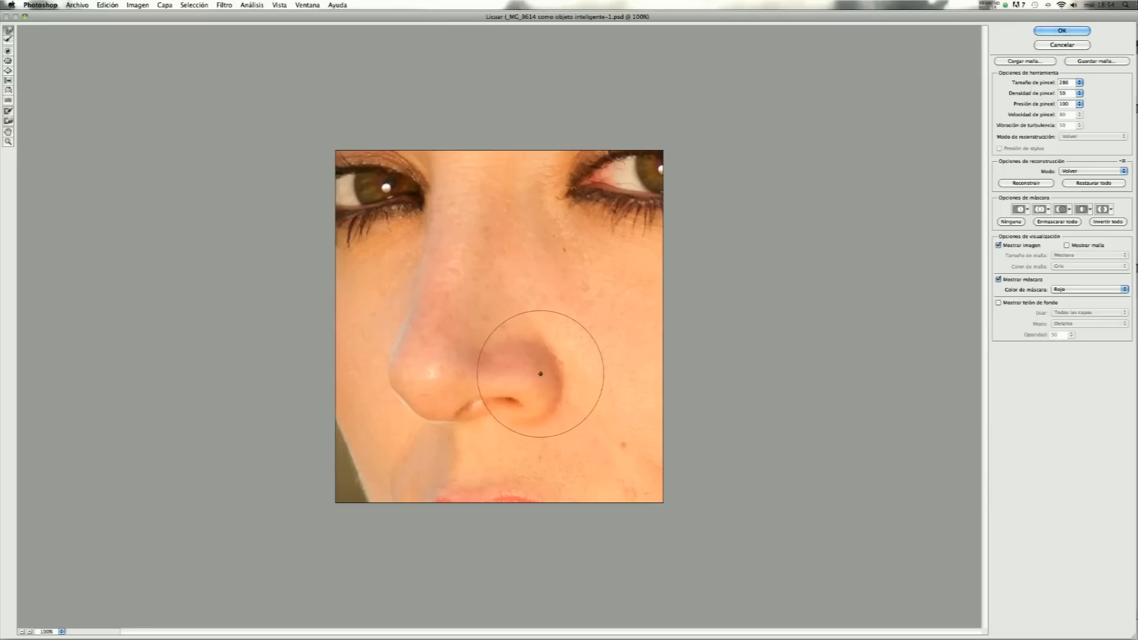
mouse_move(540, 374)
mouse_down()
mouse_move(538, 437)
mouse_move(551, 358)
mouse_move(549, 401)
mouse_move(537, 338)
mouse_move(433, 384)
mouse_move(470, 310)
mouse_move(533, 381)
mouse_move(531, 401)
mouse_move(478, 393)
mouse_move(533, 406)
mouse_up()
click(553, 359)
click(551, 398)
click(533, 381)
mouse_move(530, 354)
mouse_down()
mouse_move(531, 342)
mouse_move(538, 404)
mouse_move(490, 387)
mouse_up()
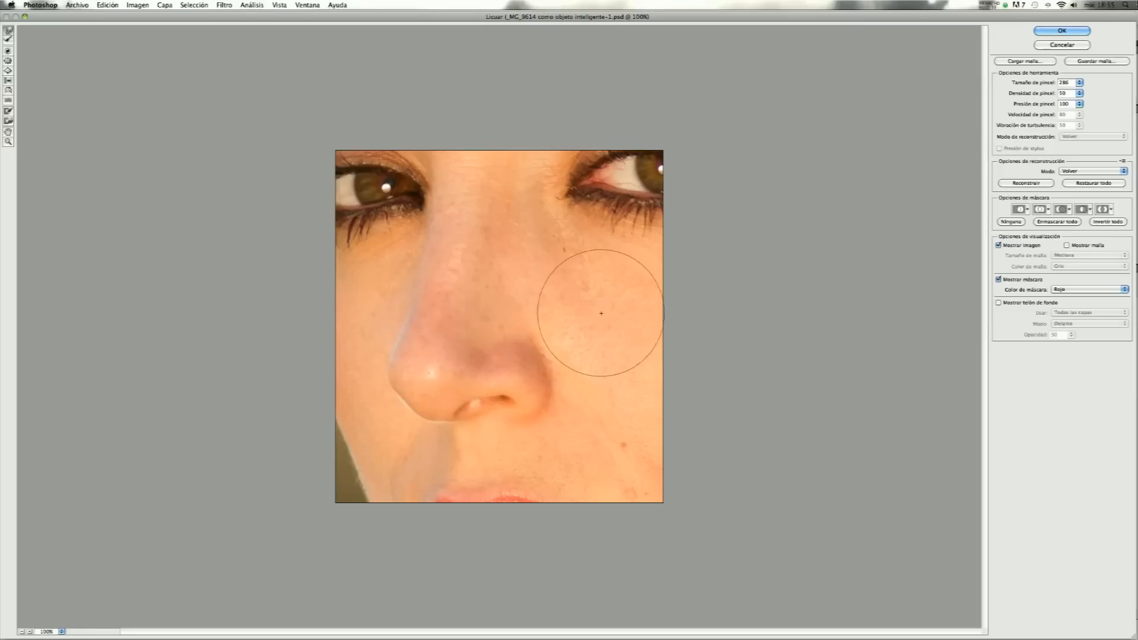
click(1083, 30)
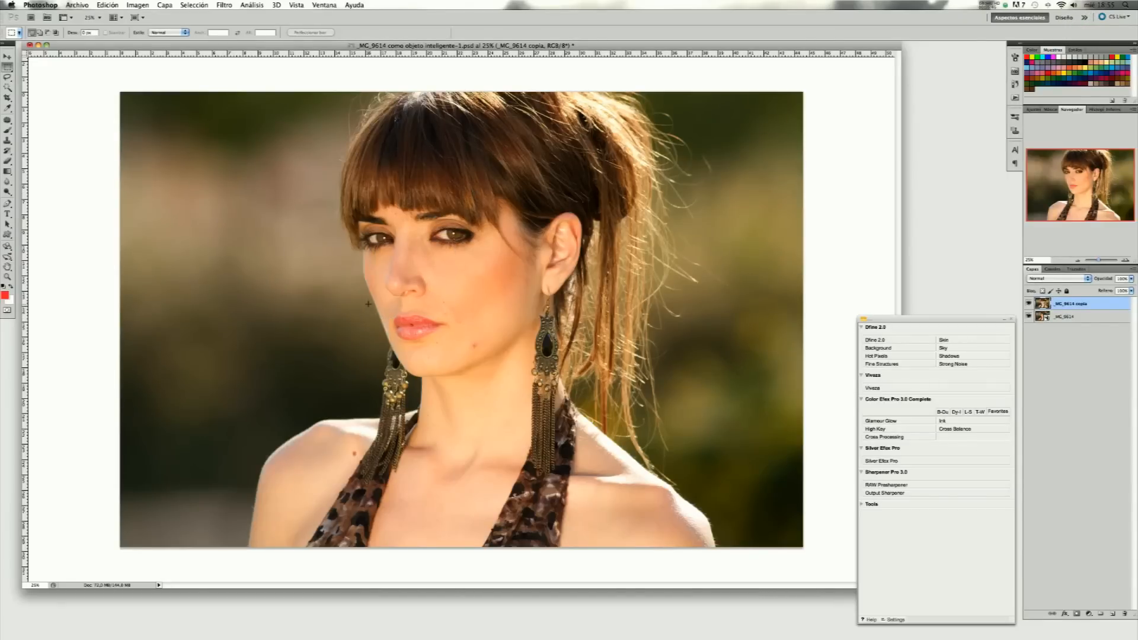
- Make a rectangular selection around the lips, chin and jaw out to both earrings, and open it in Liquify
drag(547, 377, 547, 382)
click(219, 5)
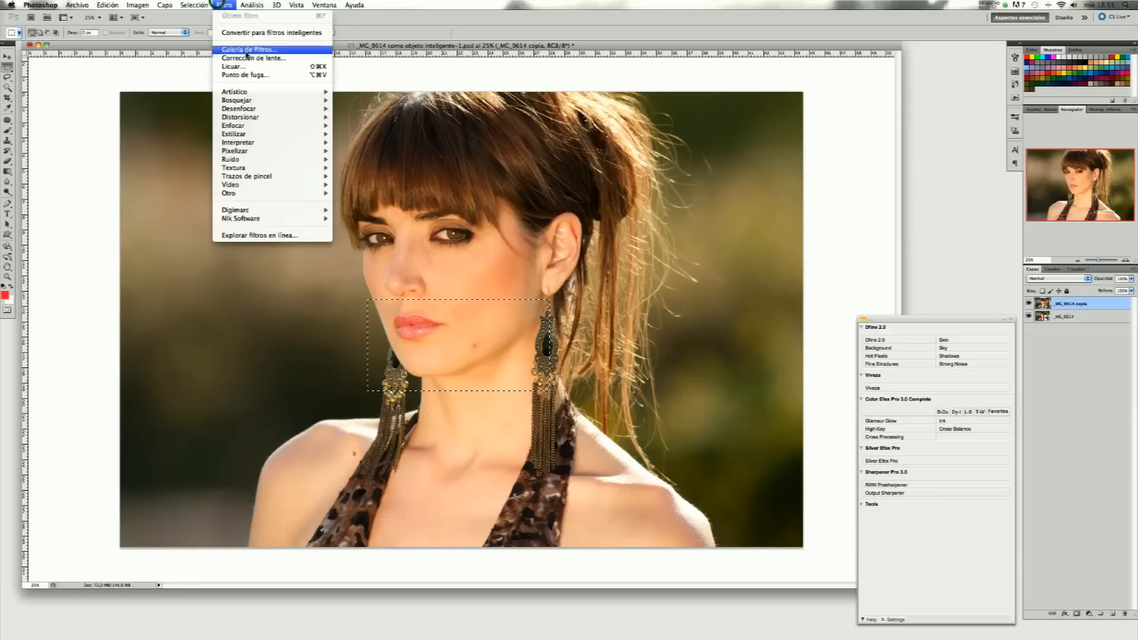
click(244, 67)
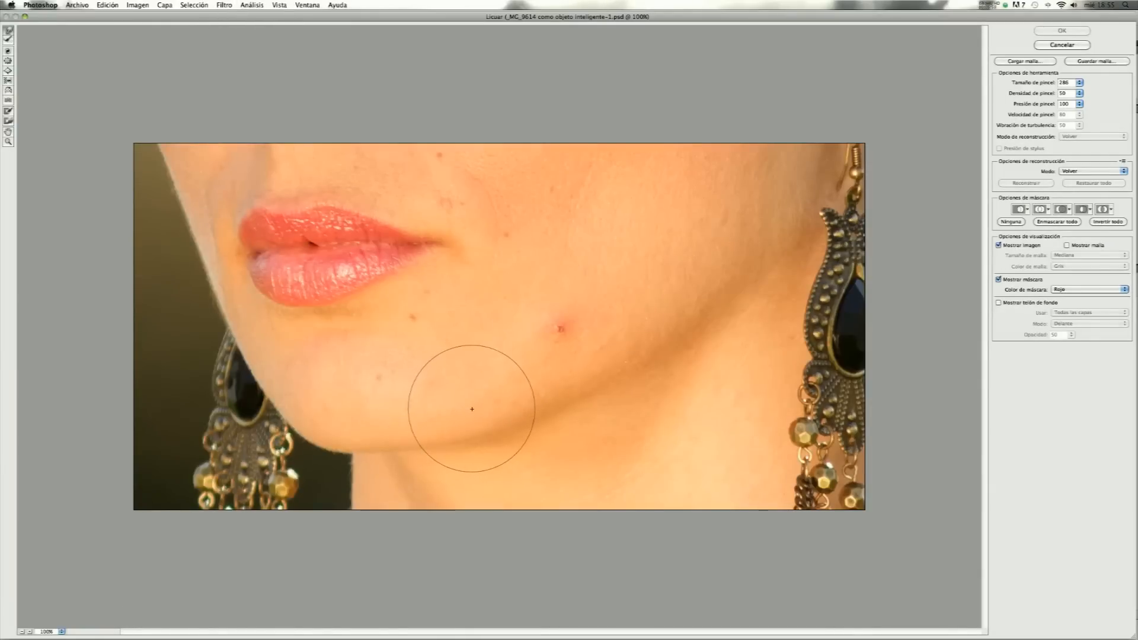
- Refine the jawline from the chin up toward the ear with many small Forward Warp strokes at brush size 286
mouse_move(471, 408)
mouse_down()
mouse_move(503, 415)
mouse_move(506, 405)
mouse_up()
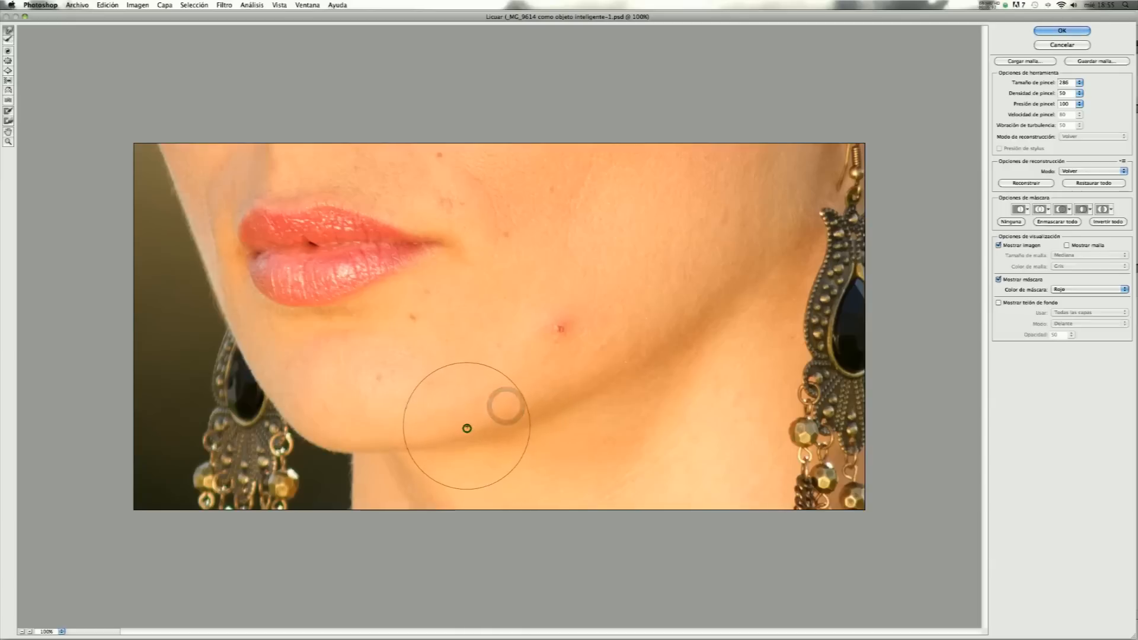
click(533, 414)
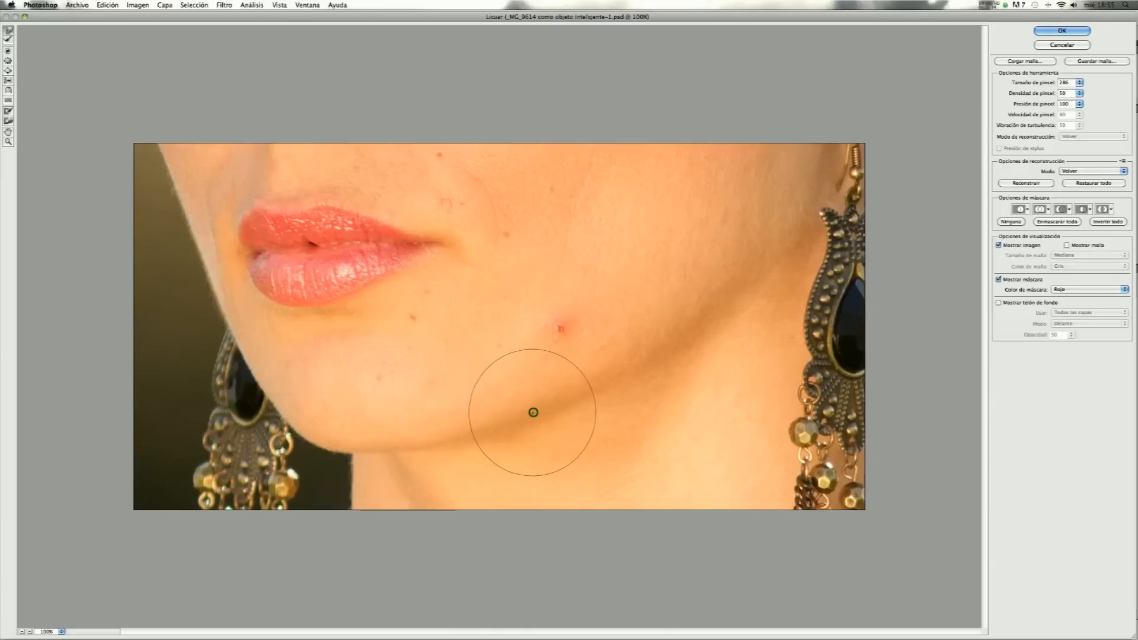
click(440, 442)
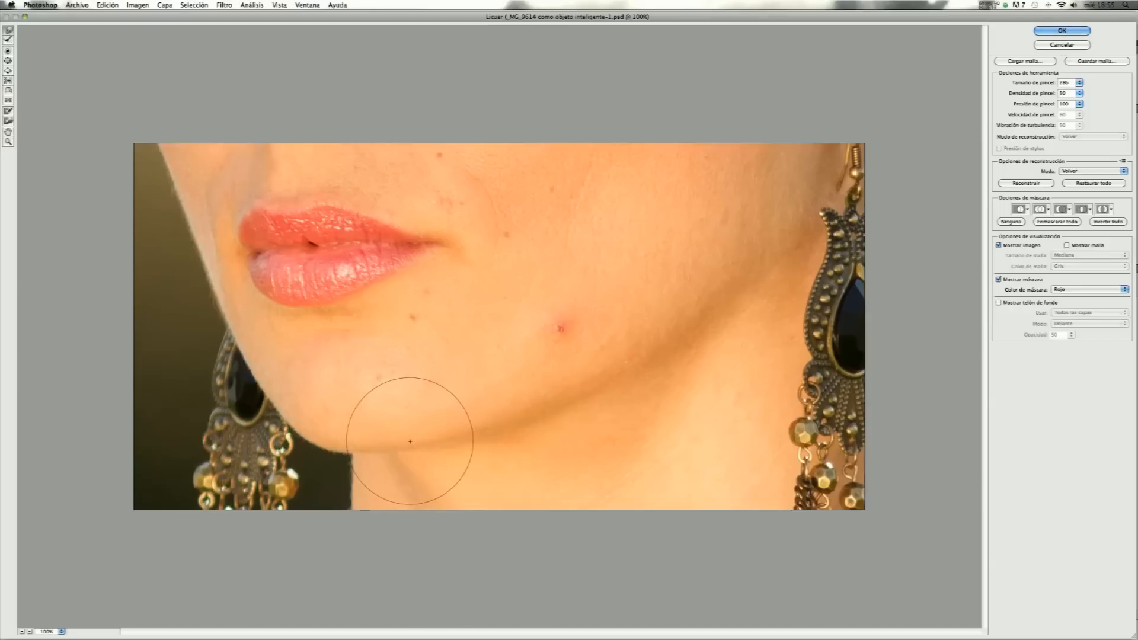
click(410, 441)
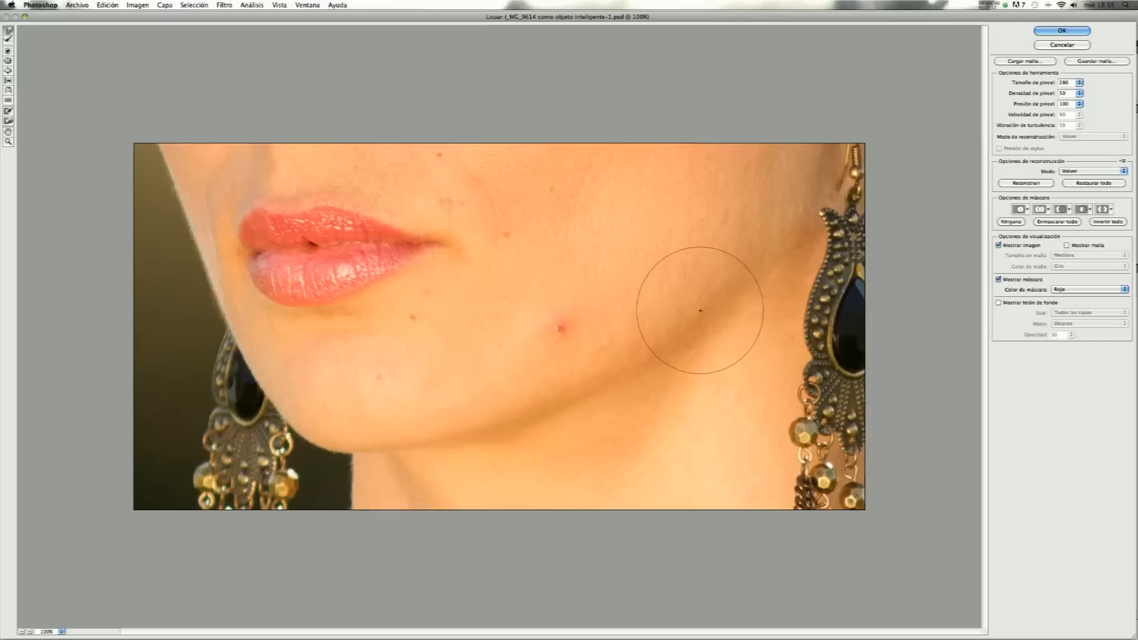
click(700, 310)
click(653, 349)
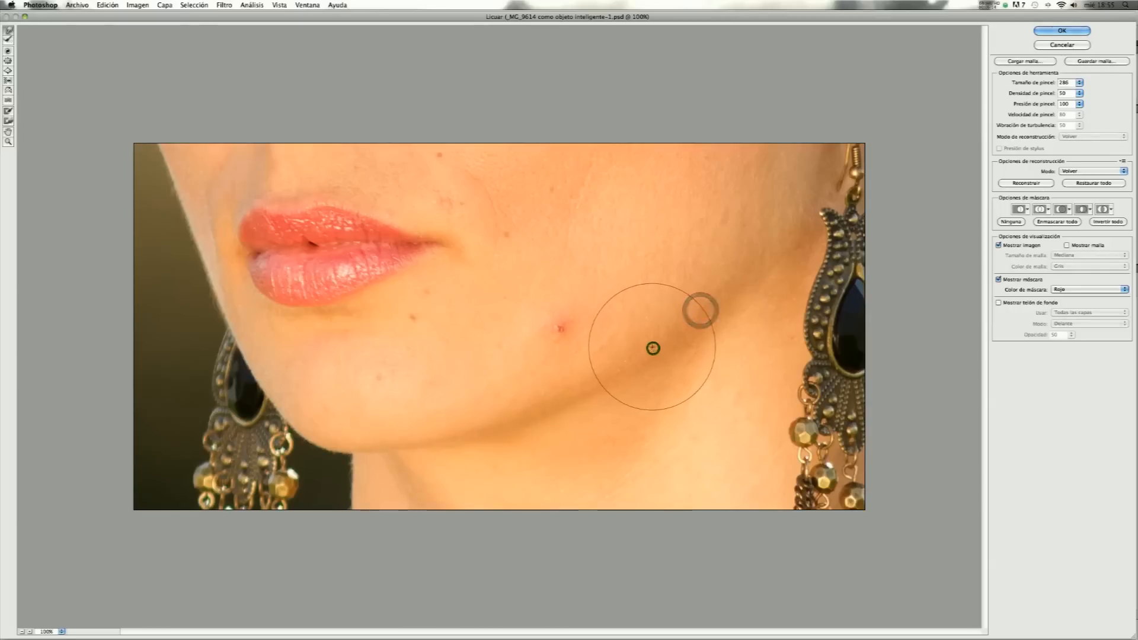
click(617, 378)
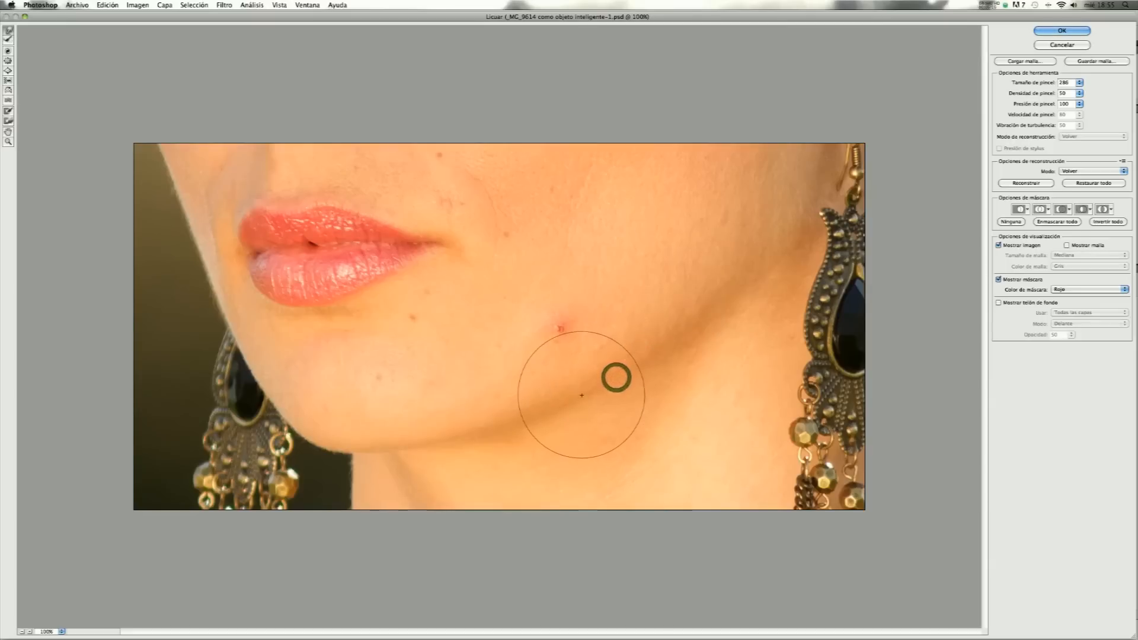
click(580, 394)
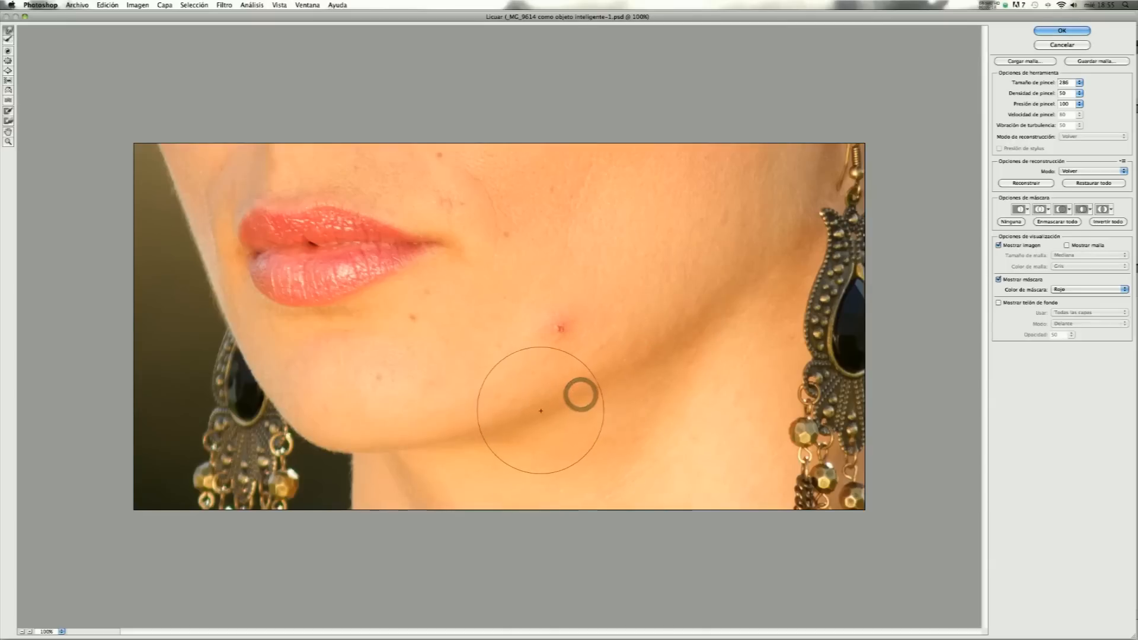
click(539, 410)
click(497, 424)
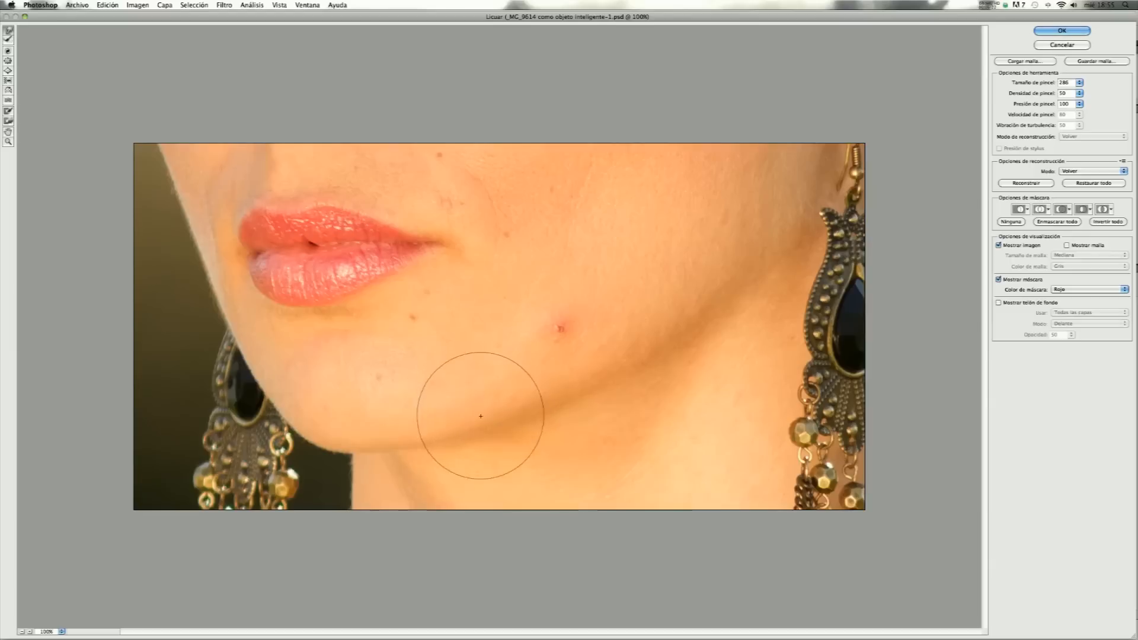
click(478, 430)
click(521, 416)
click(560, 417)
click(594, 402)
click(634, 379)
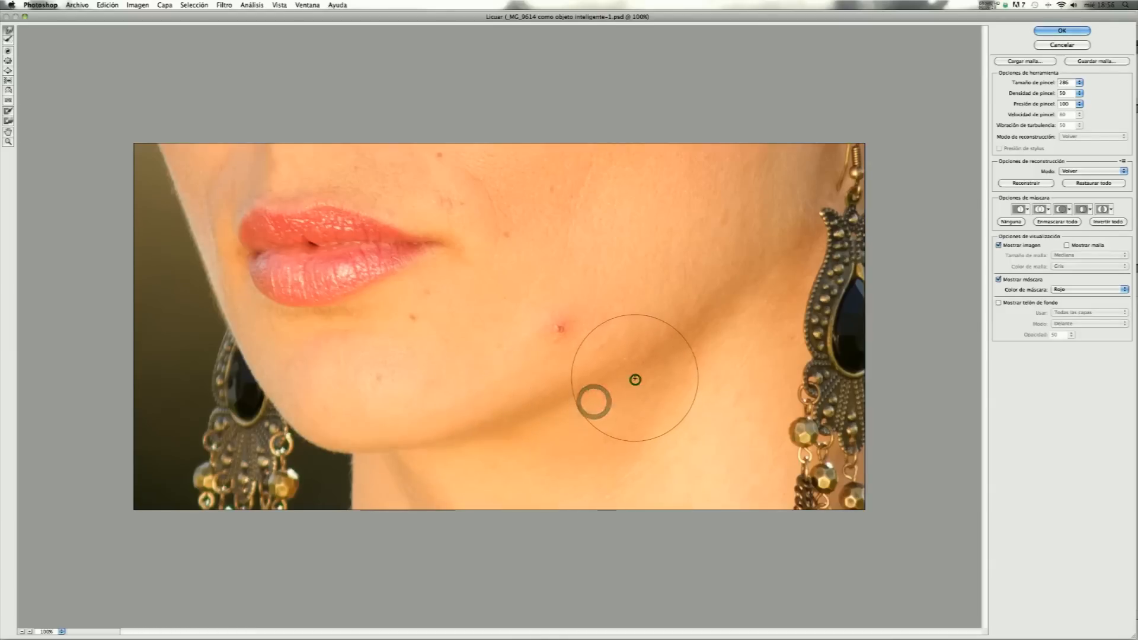
click(661, 340)
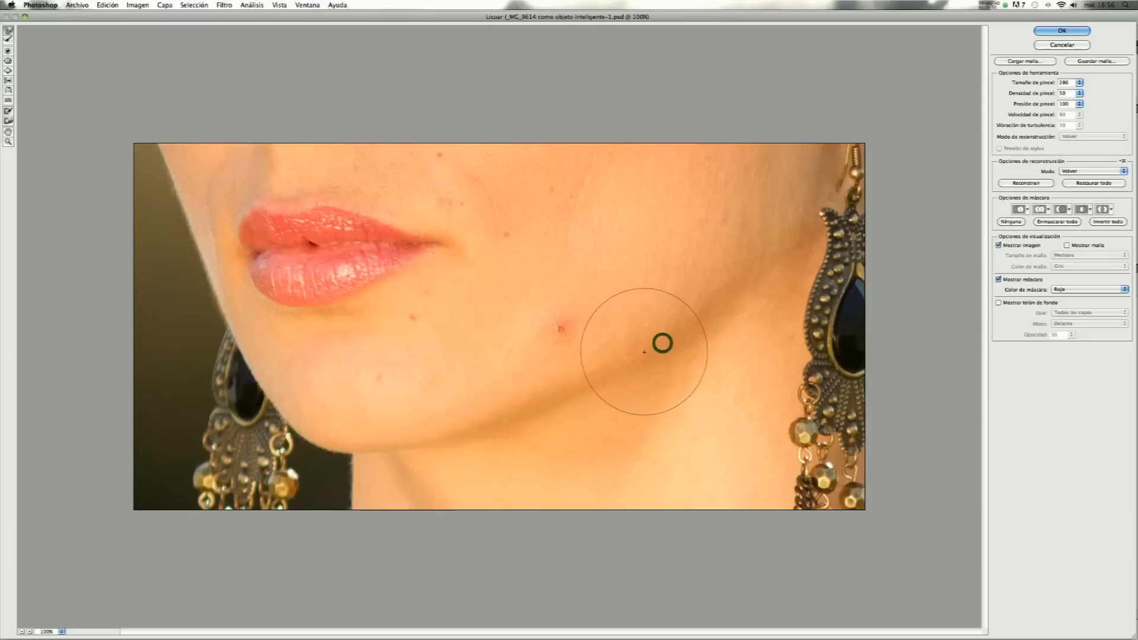
click(642, 352)
click(713, 298)
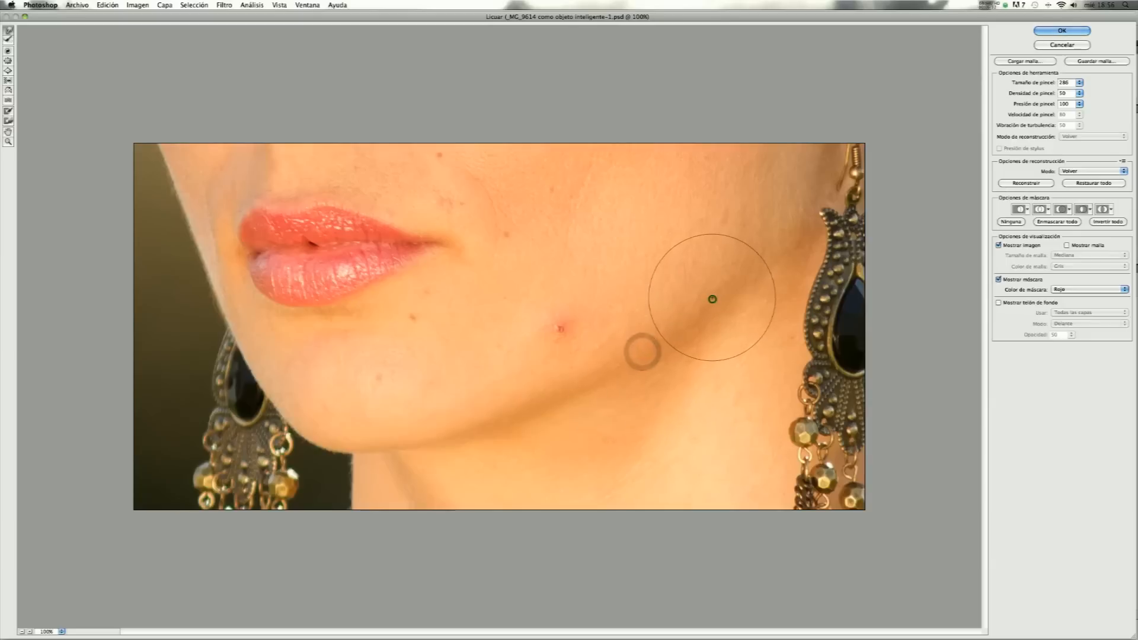
click(661, 344)
click(634, 362)
click(617, 370)
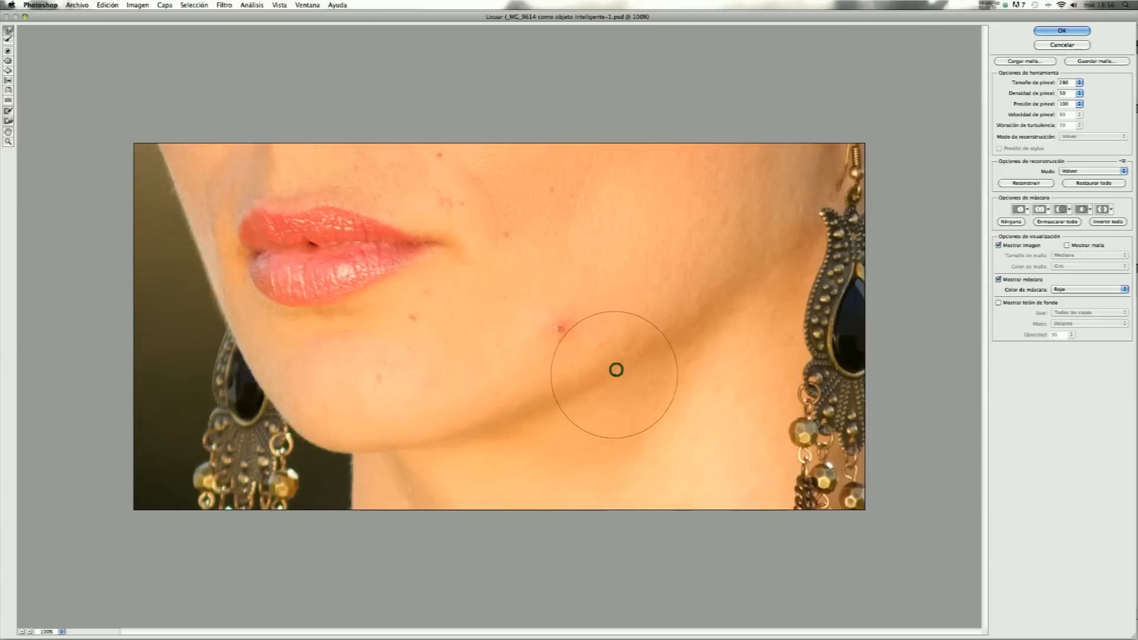
click(523, 413)
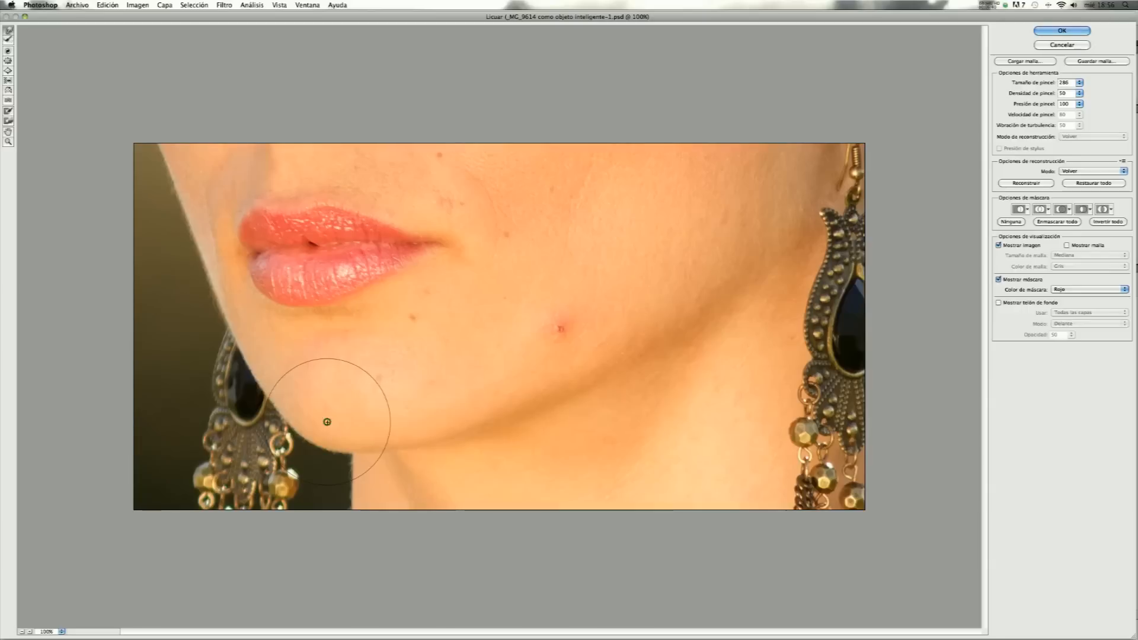
- Adjust the chin outline next to the far earring with small Forward Warp strokes, and apply Liquify
click(308, 421)
click(288, 406)
click(295, 414)
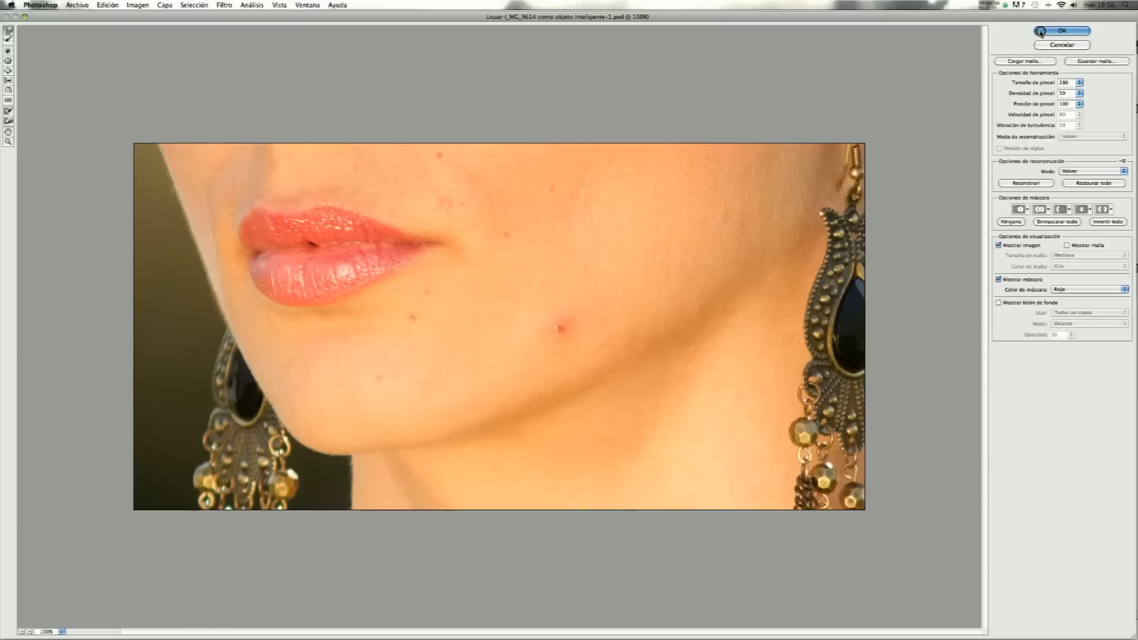
click(1041, 31)
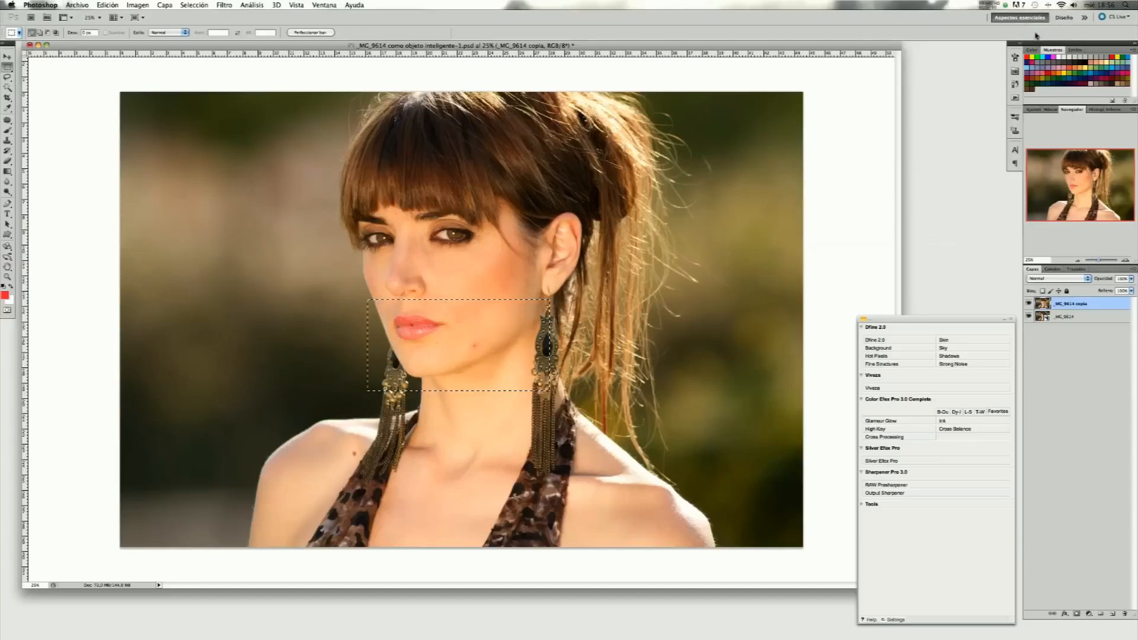
- Reopen the selected mouth and jaw area in Liquify, round the underside of the chin with small Forward Warp strokes, and apply
click(224, 5)
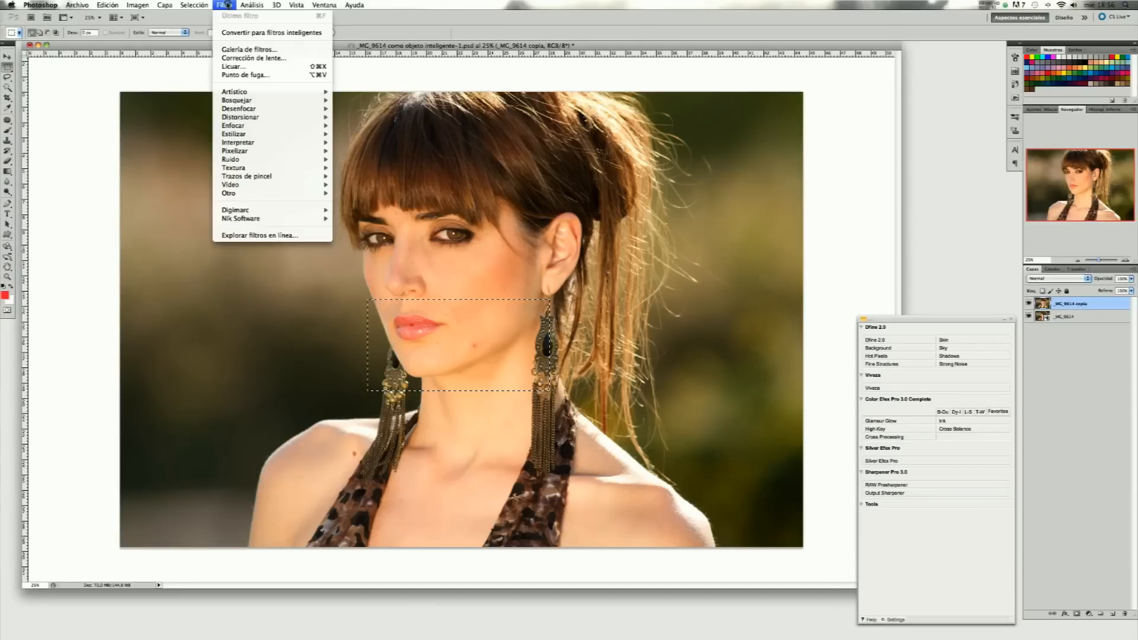
click(252, 66)
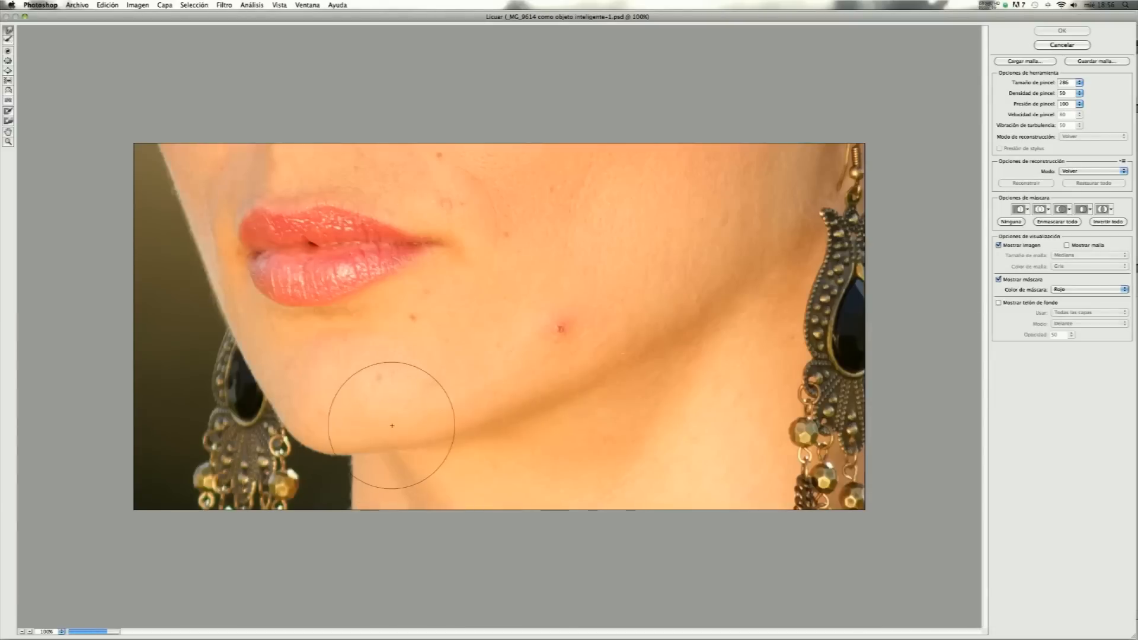
drag(386, 432, 366, 437)
click(367, 437)
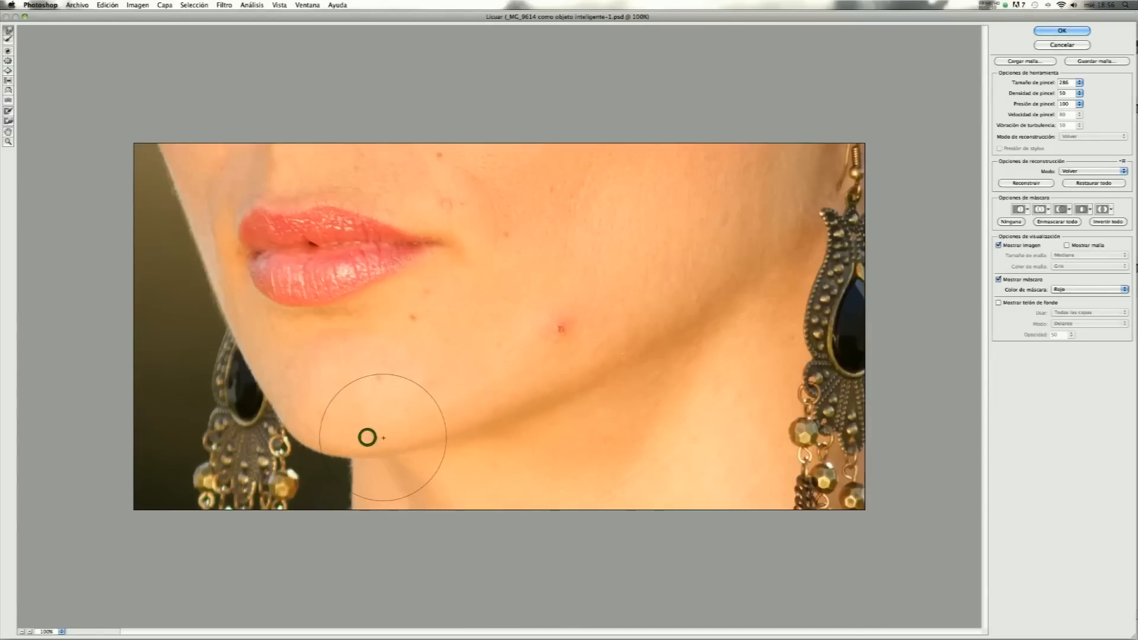
click(384, 438)
click(360, 442)
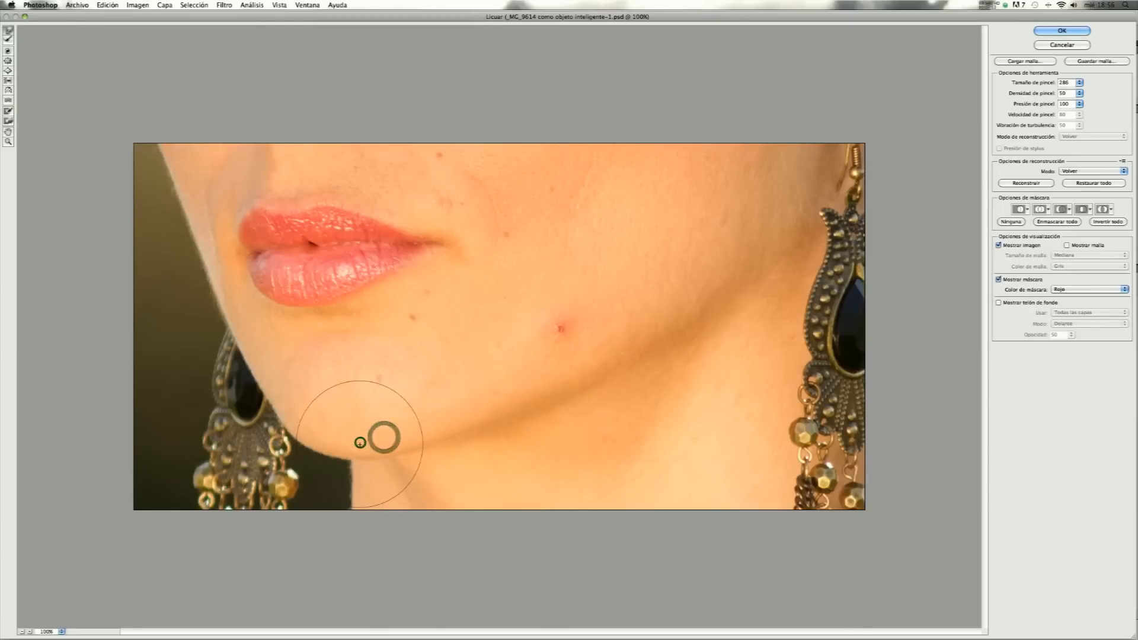
click(380, 441)
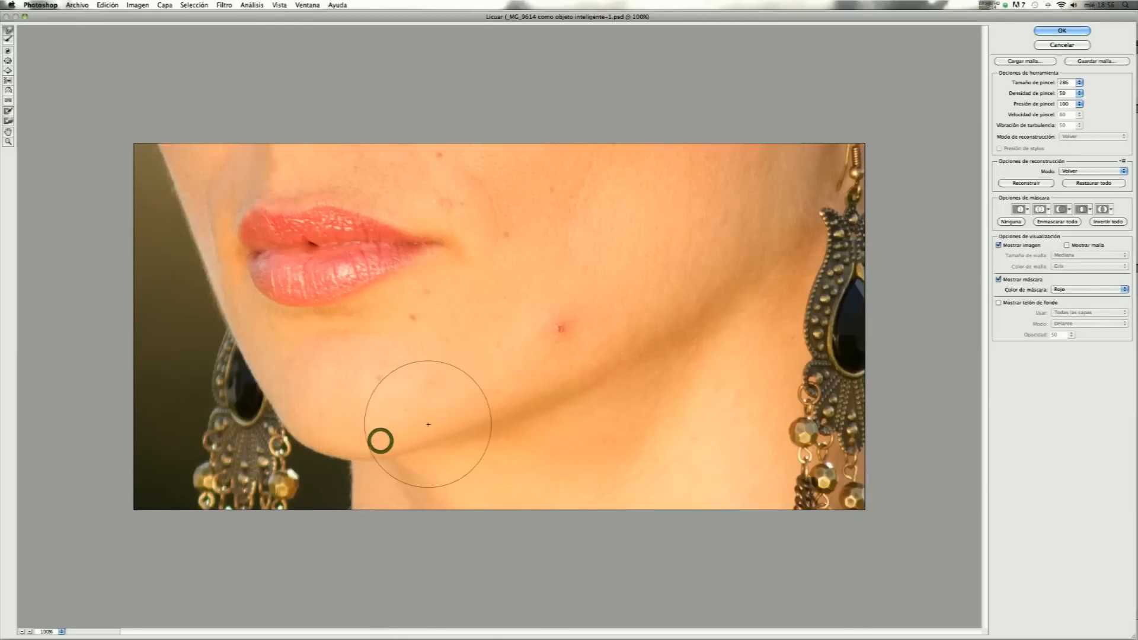
click(1043, 31)
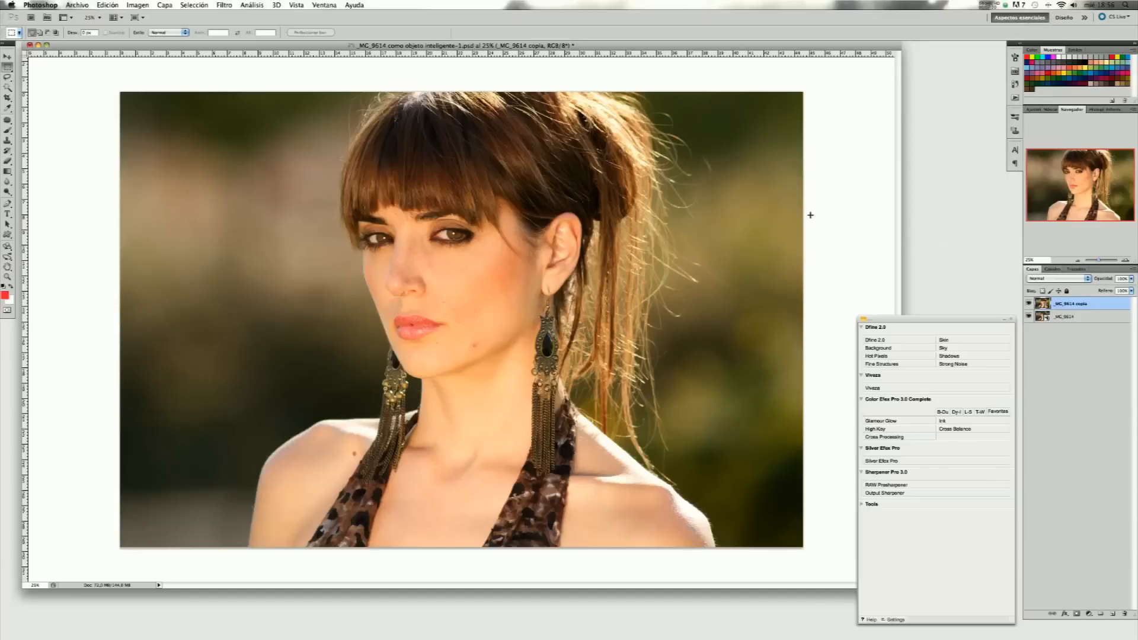
- Compare the portrait before and after the reshaping by toggling the visibility of the _MG_9614 copia layer several times
click(1029, 305)
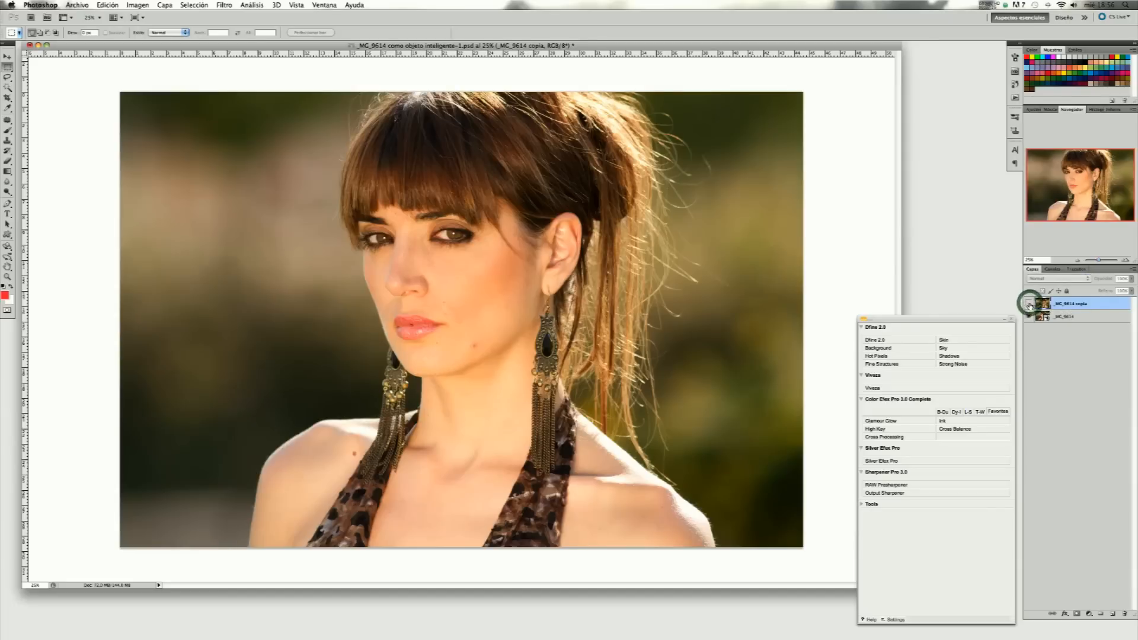
click(1029, 304)
click(1030, 304)
click(1029, 304)
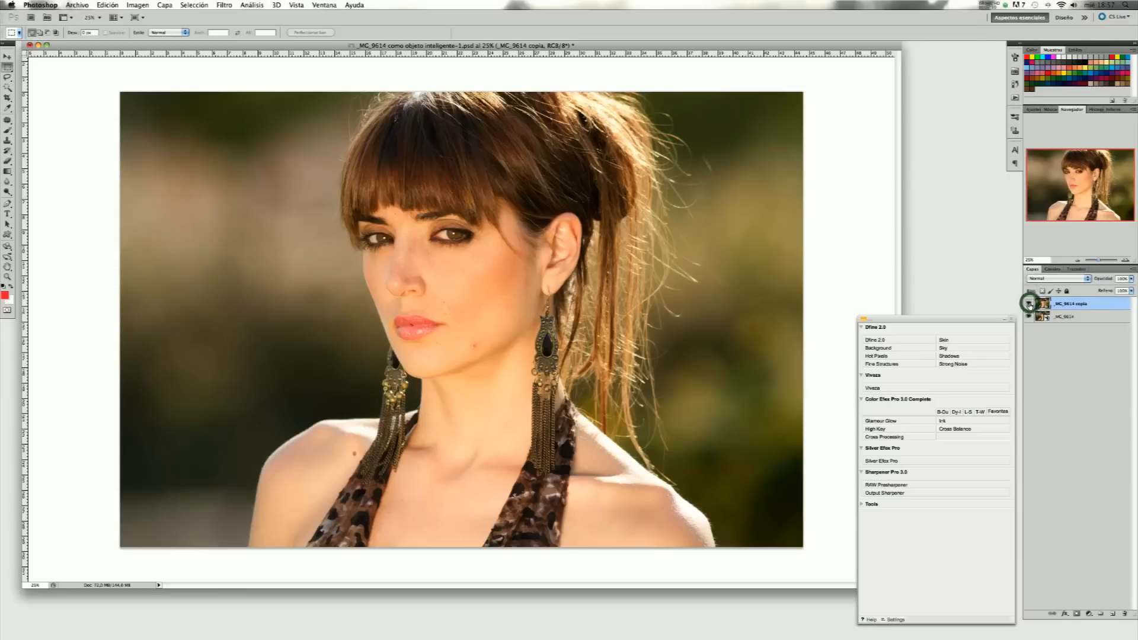
click(1030, 304)
click(1029, 304)
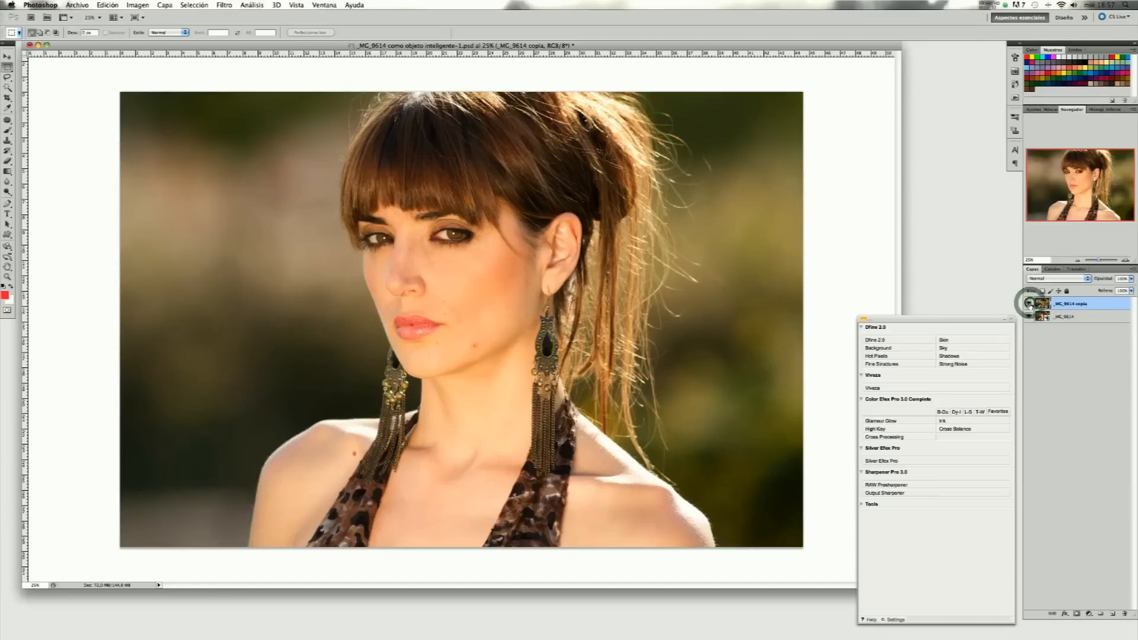
- Hide and show the _MG_9614 copia layer once more to check the reshaped face against the original
click(1029, 304)
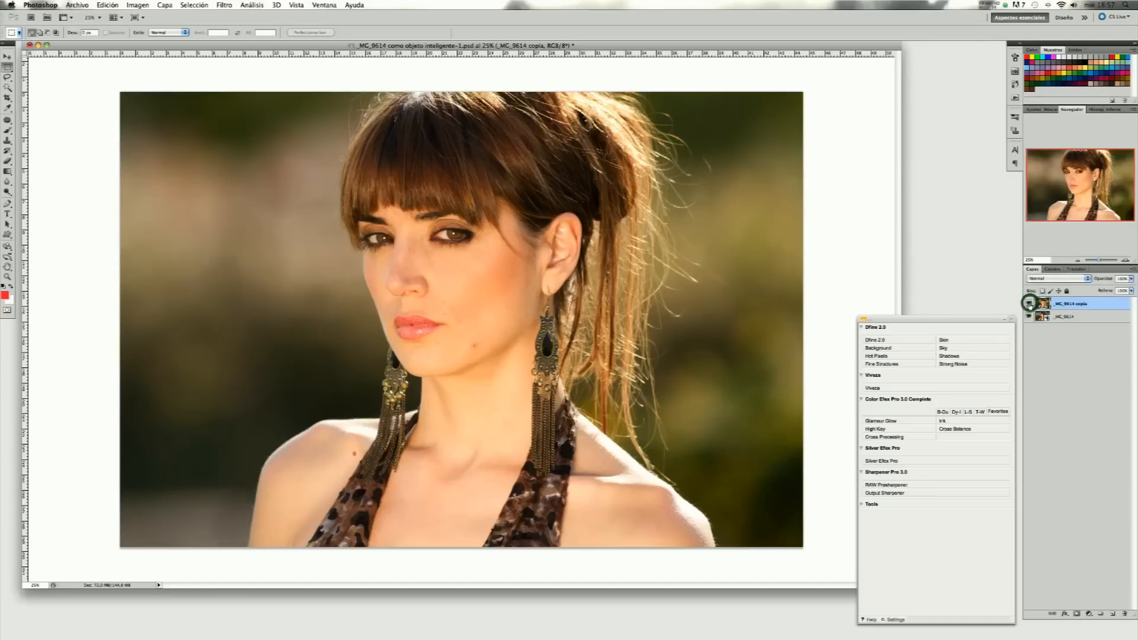
click(1030, 304)
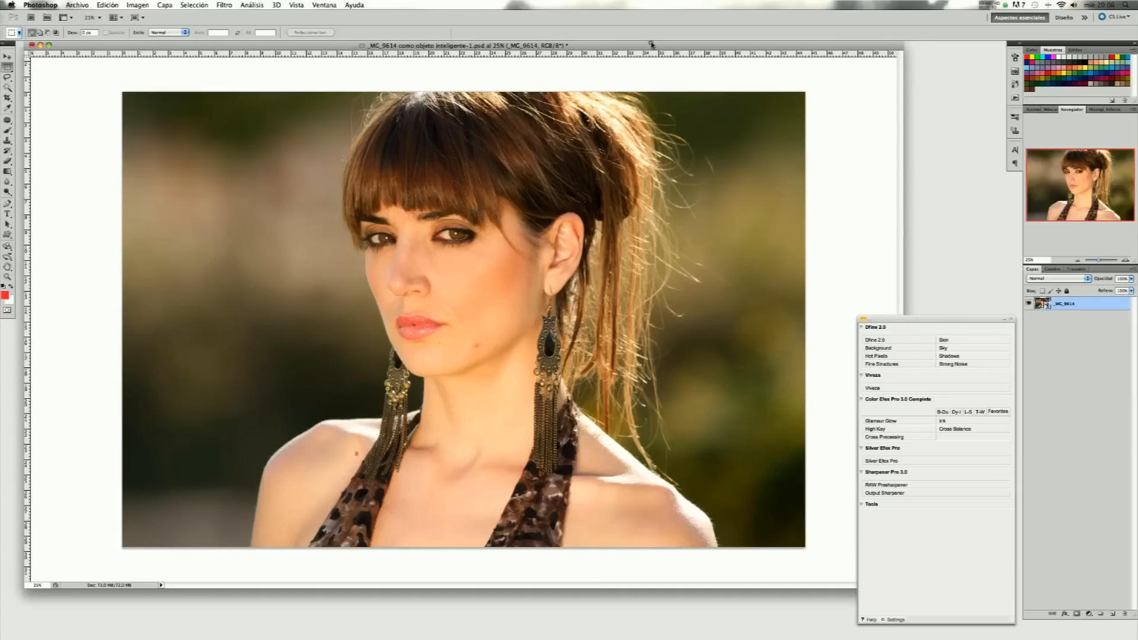
- Check whether the Liquify filter is available for the _MG_9614 smart object layer
click(651, 44)
click(221, 6)
click(222, 6)
click(222, 5)
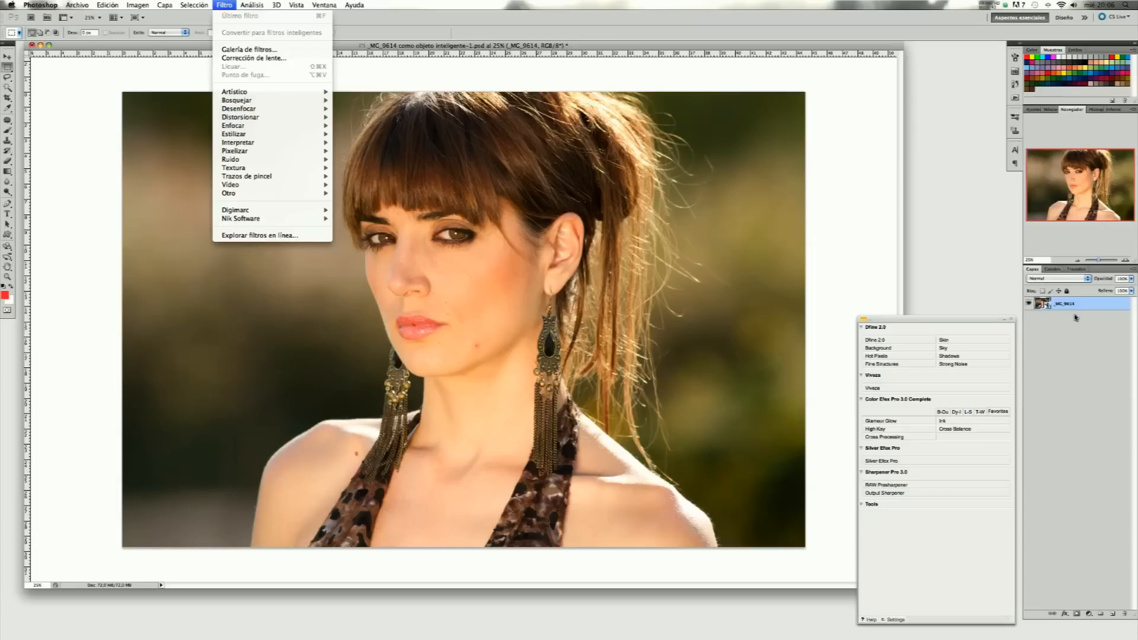
- Duplicate the _MG_9614 smart object layer and rasterize the copy
click(1076, 305)
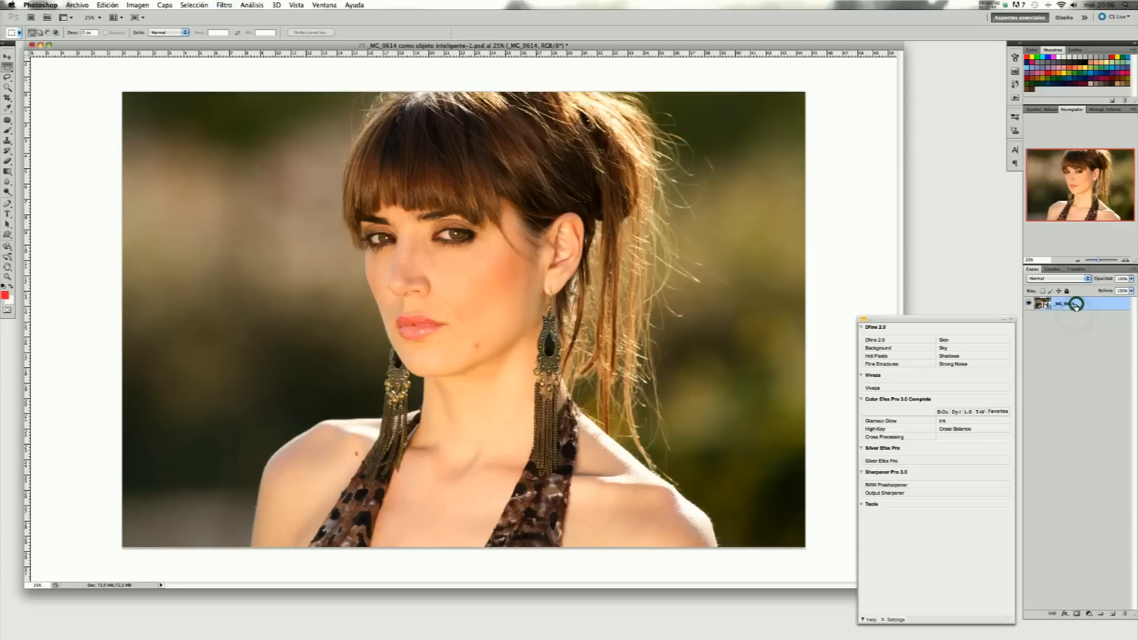
drag(1076, 305, 1112, 614)
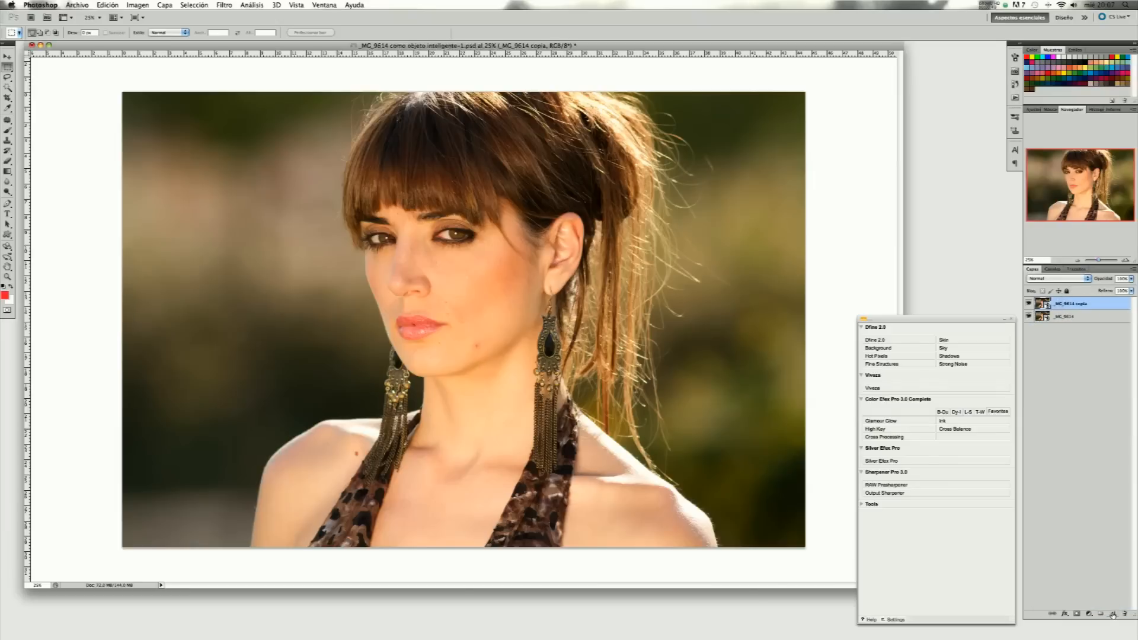
right_click(1071, 305)
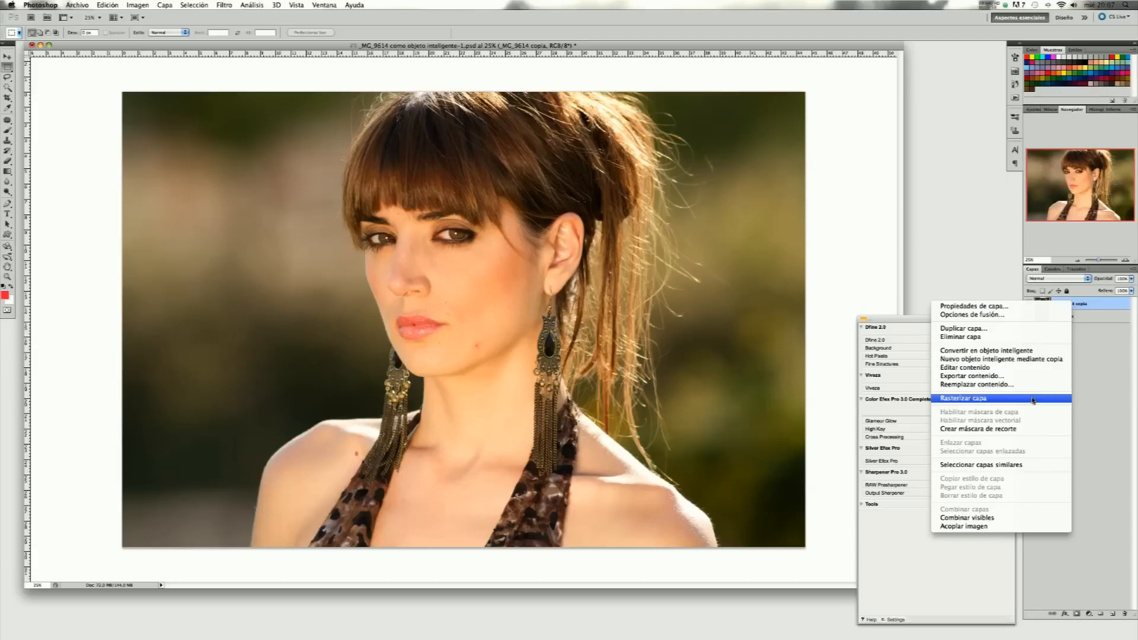
click(1033, 399)
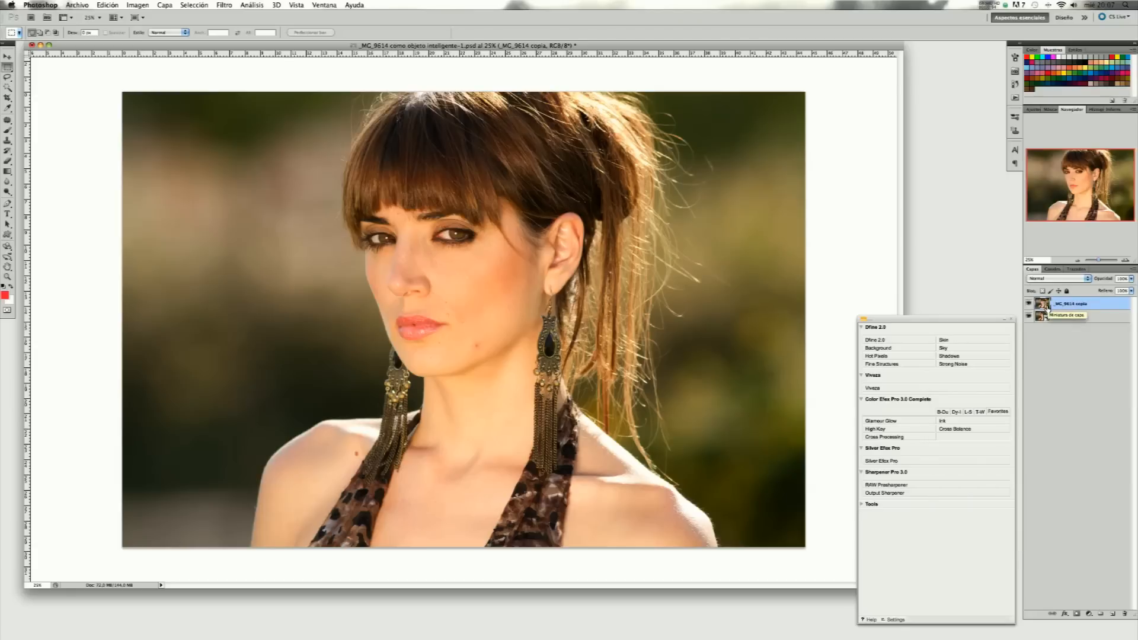
- Open the rasterized copy in Liquify, try a Forward Warp stroke at brush size 286 on the far cheek, and restore everything
click(225, 4)
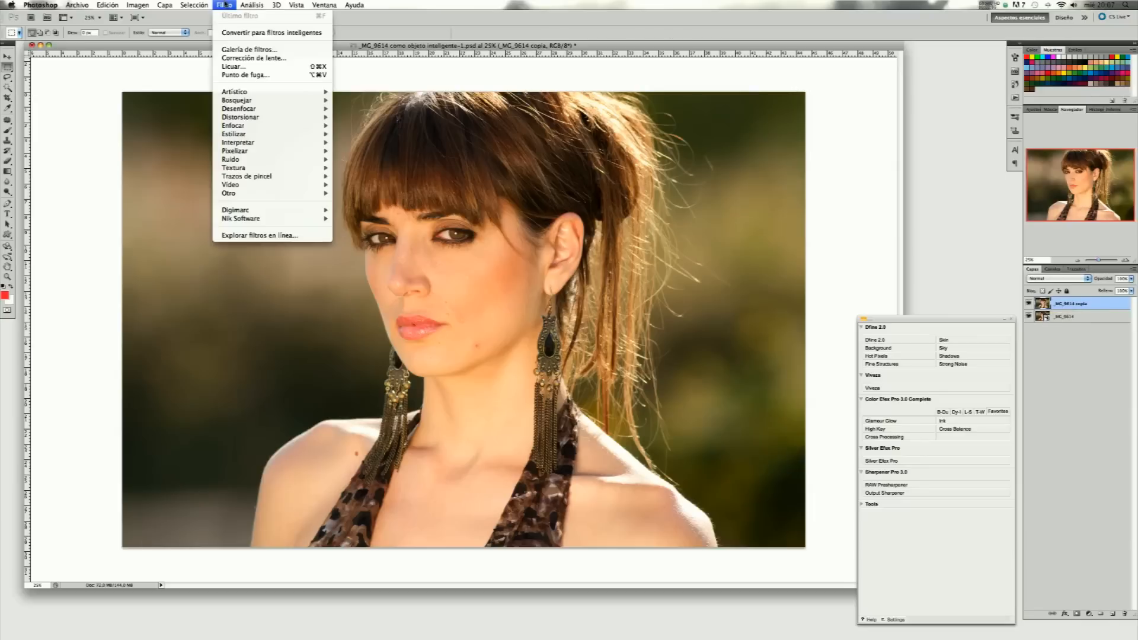
click(234, 66)
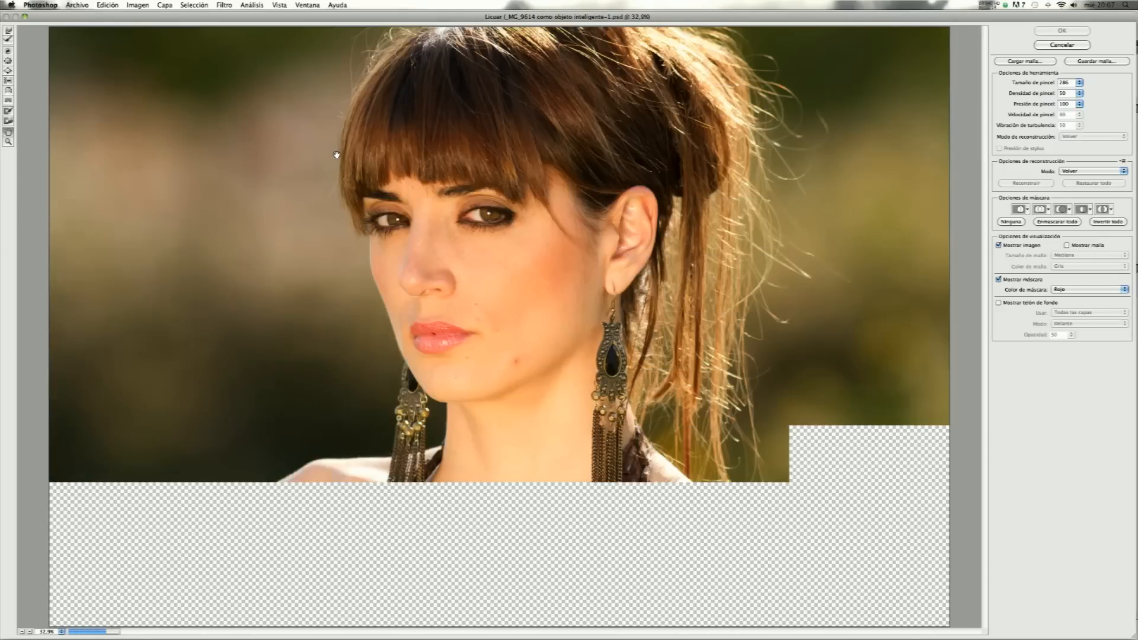
click(9, 29)
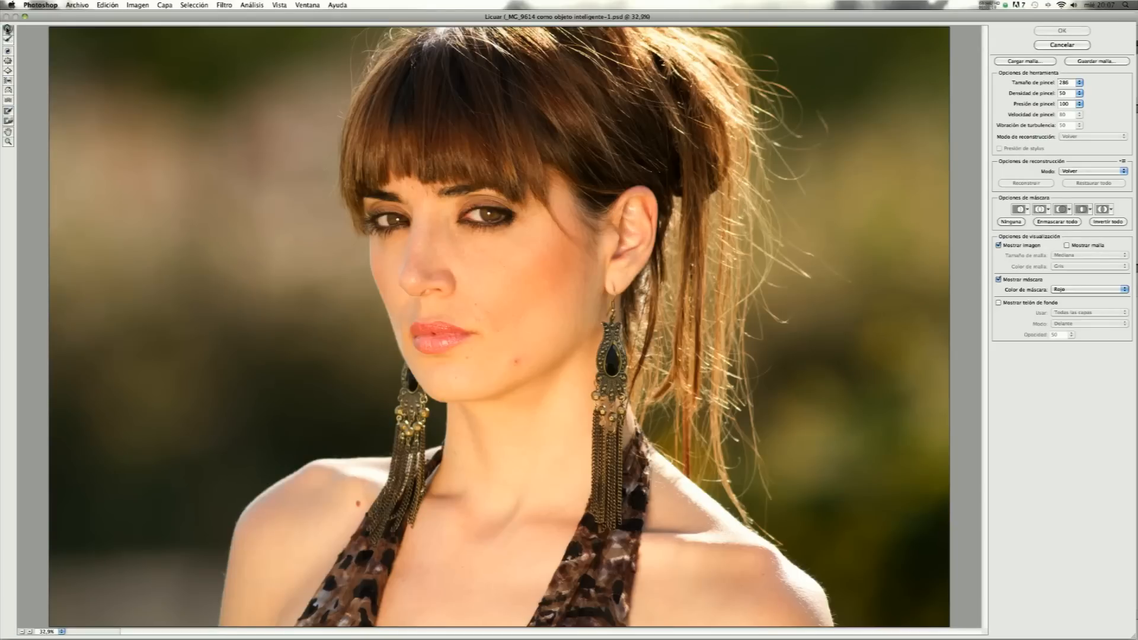
click(373, 303)
drag(382, 307, 393, 308)
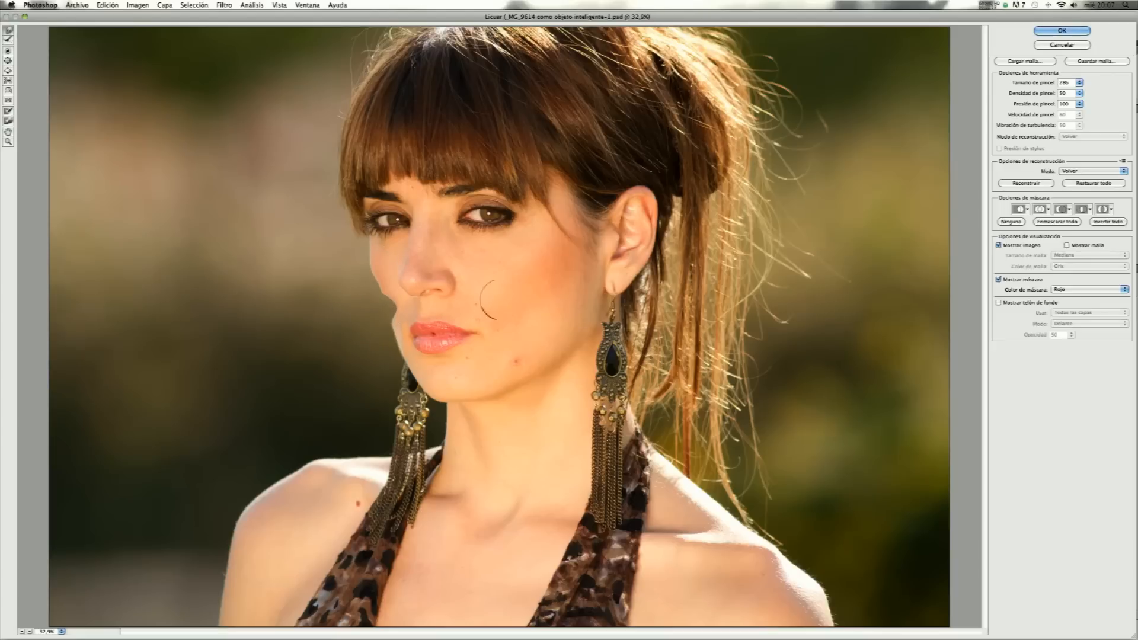
click(1095, 183)
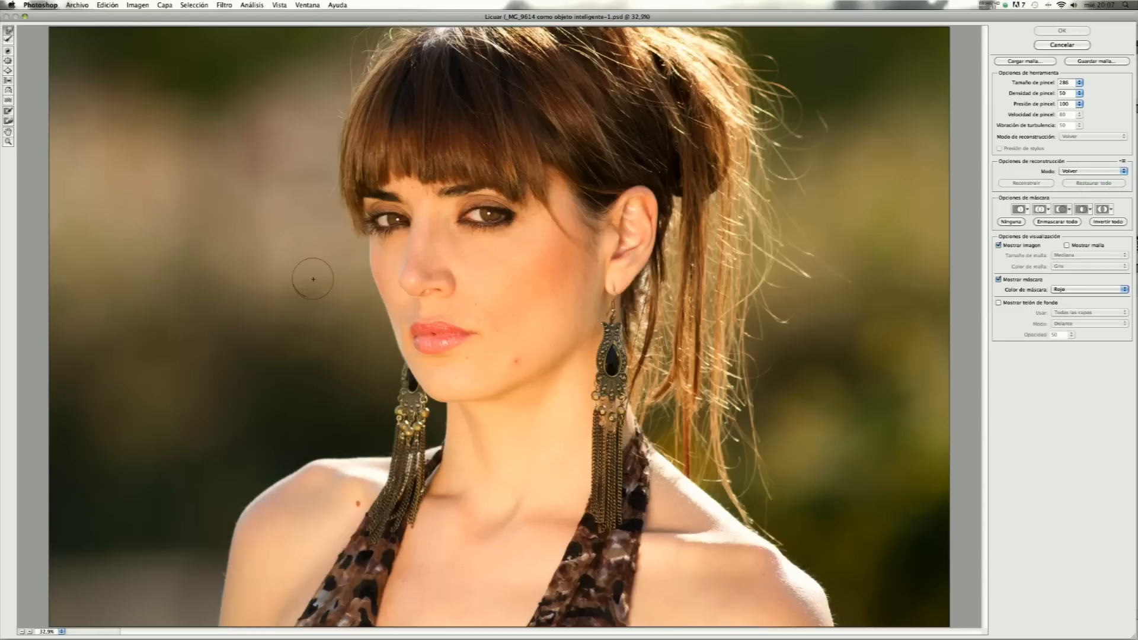
- Try shrinking the nose with the Pucker tool at brush size 646 and enlarging it again with the Bloat tool
click(8, 60)
drag(1080, 83, 1061, 92)
click(424, 275)
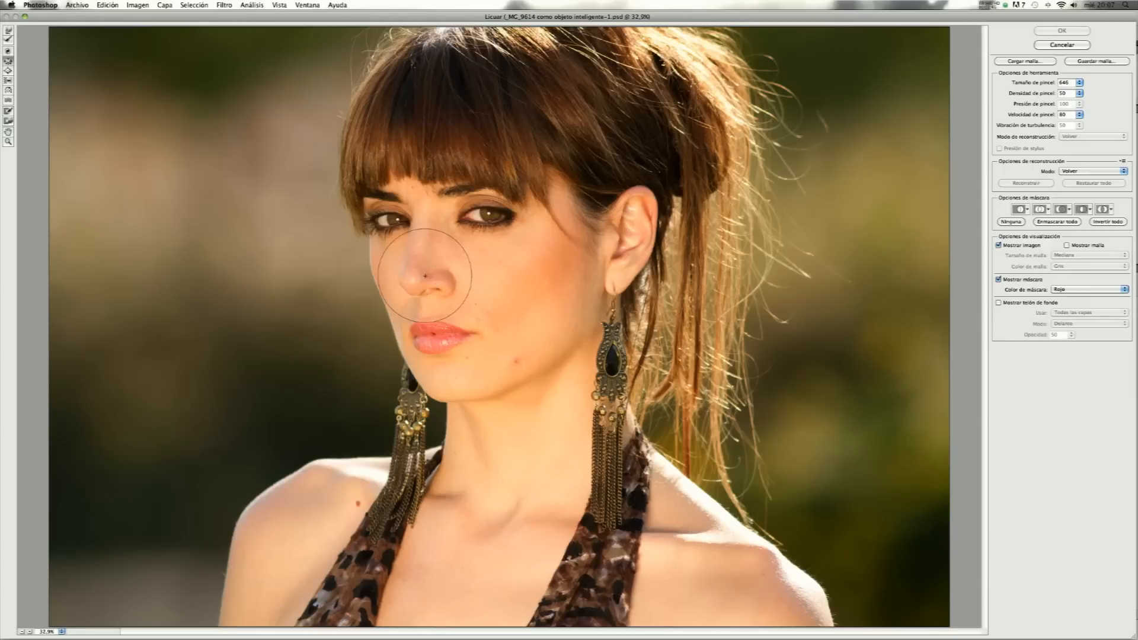
click(424, 275)
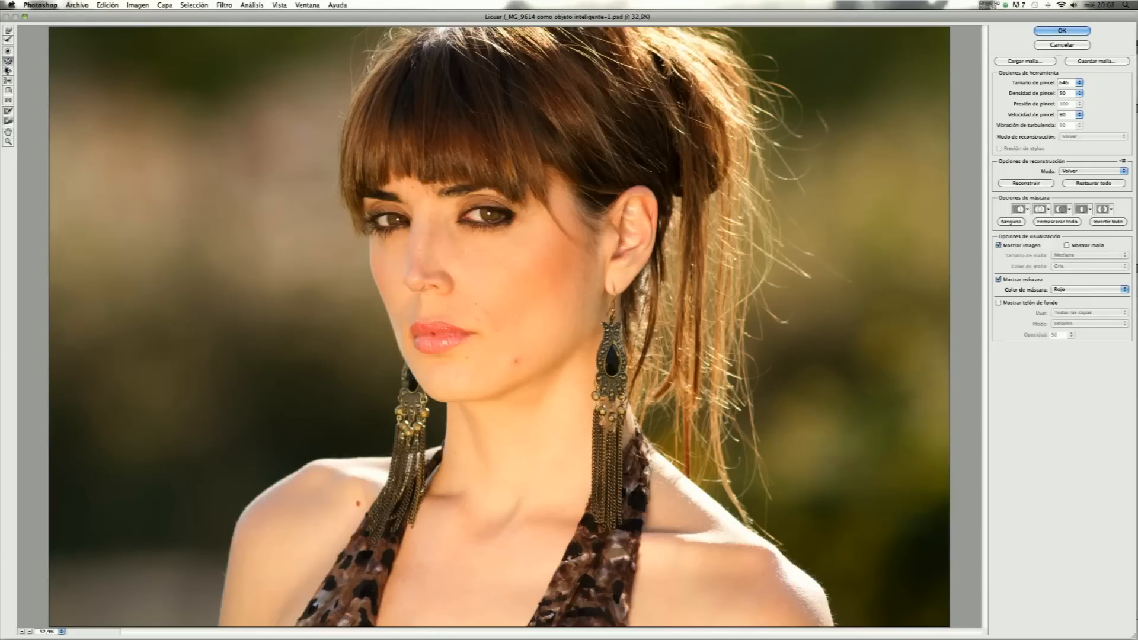
click(8, 61)
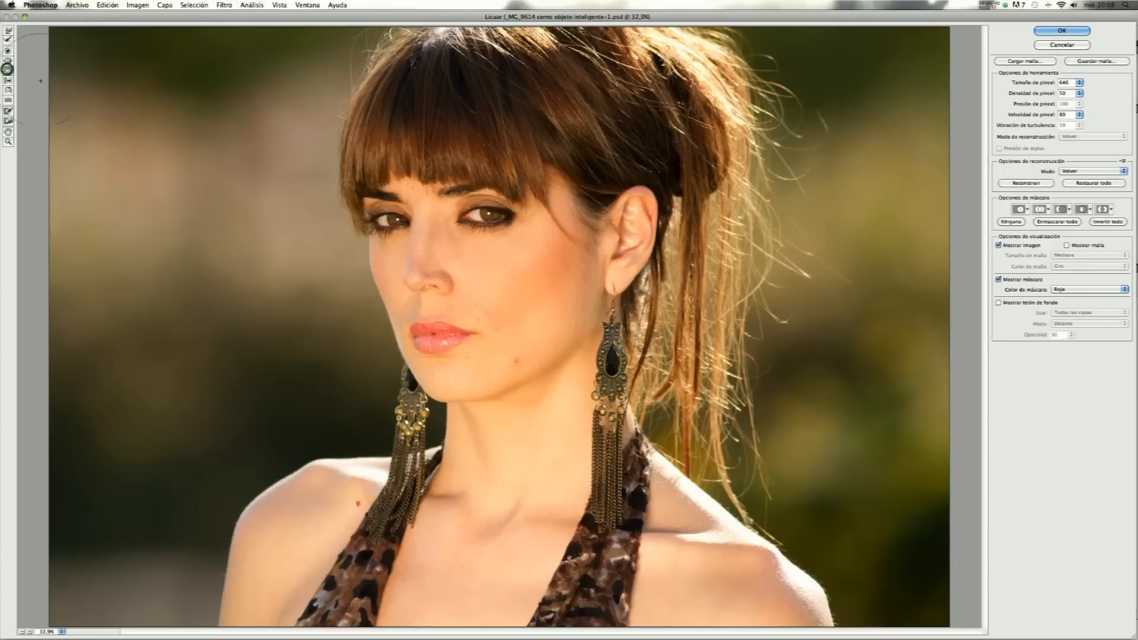
click(423, 274)
drag(423, 274, 423, 274)
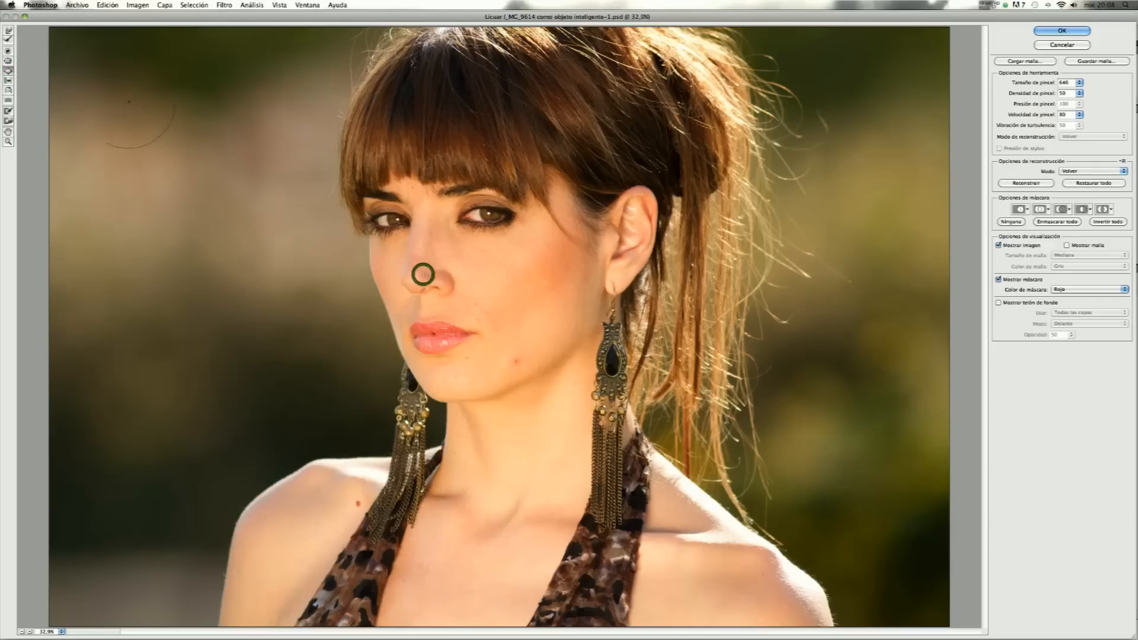
- Try Push Left strokes along the far cheek edge in both directions, and restore the whole image
click(10, 80)
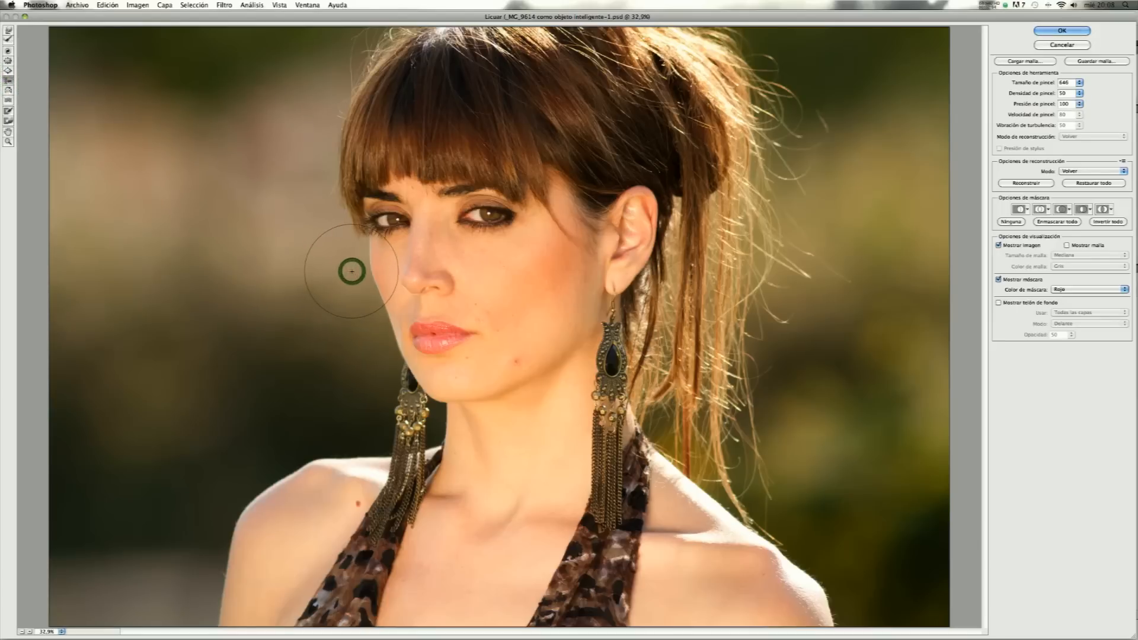
drag(353, 271, 366, 271)
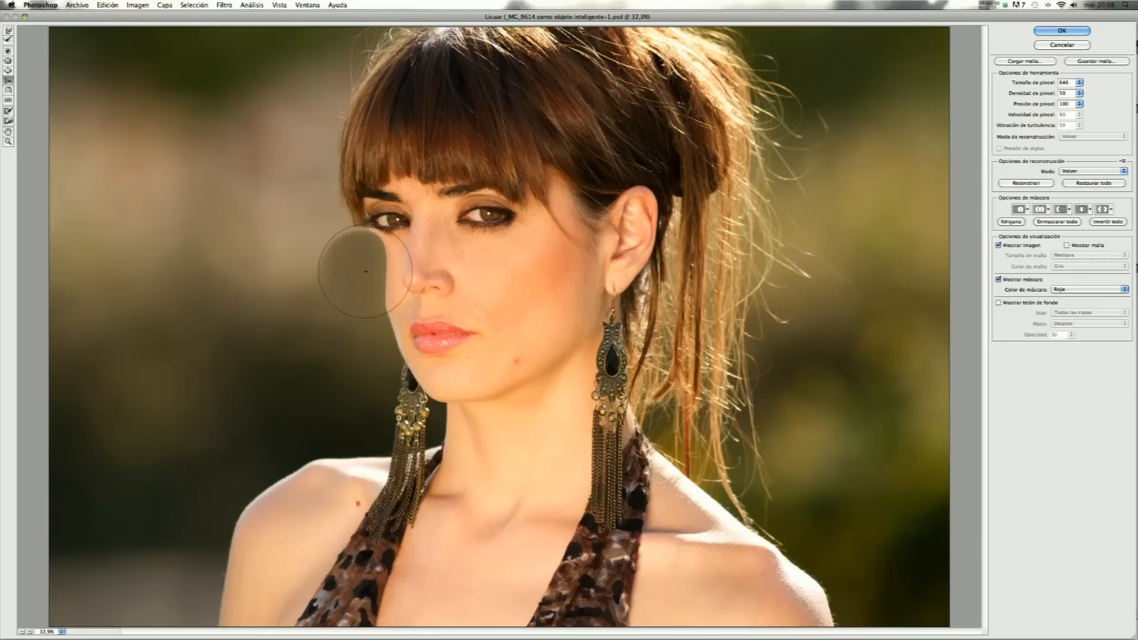
mouse_move(360, 273)
mouse_down()
mouse_move(344, 268)
mouse_move(346, 281)
mouse_up()
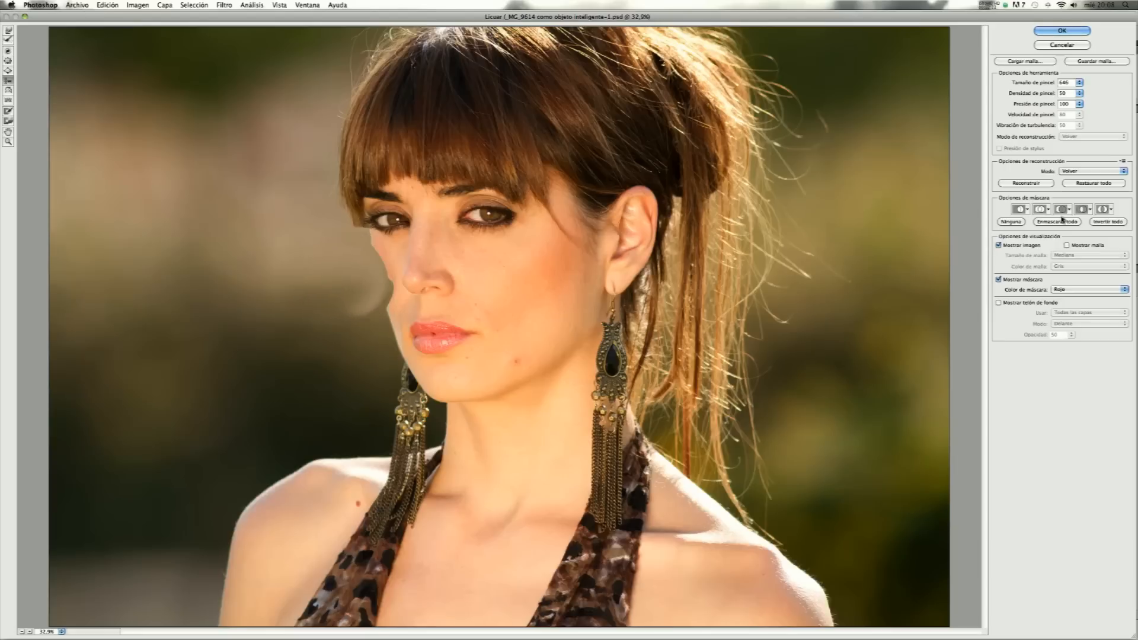
click(1083, 184)
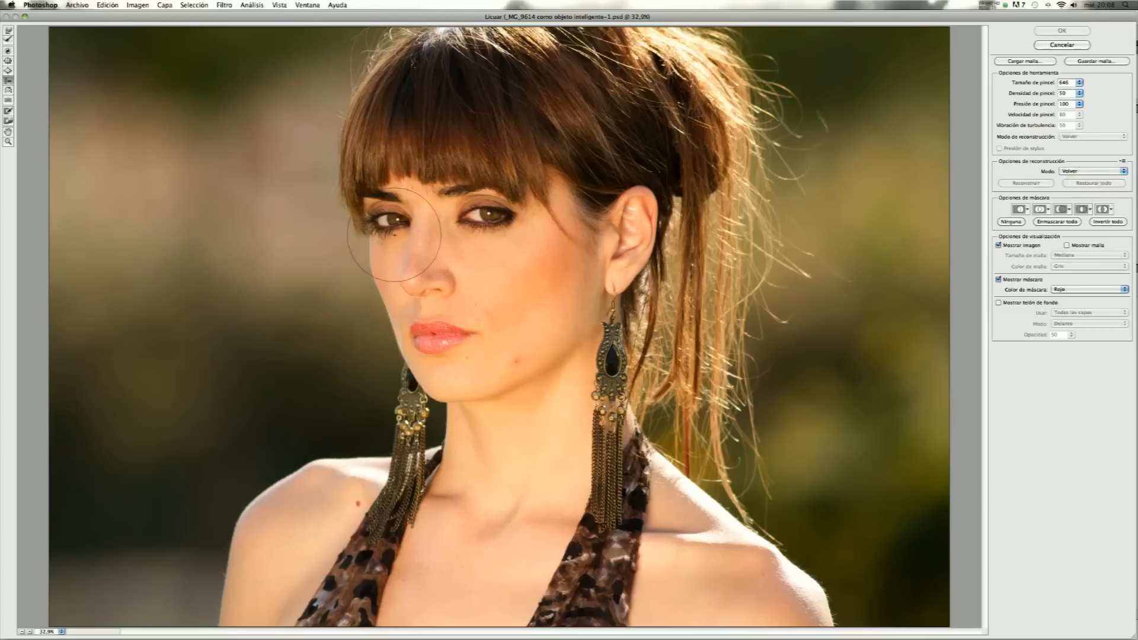
- Try a Forward Warp stroke at brush size 646 on the cheek outline beside the mouth, restore it, and cancel Liquify
click(9, 120)
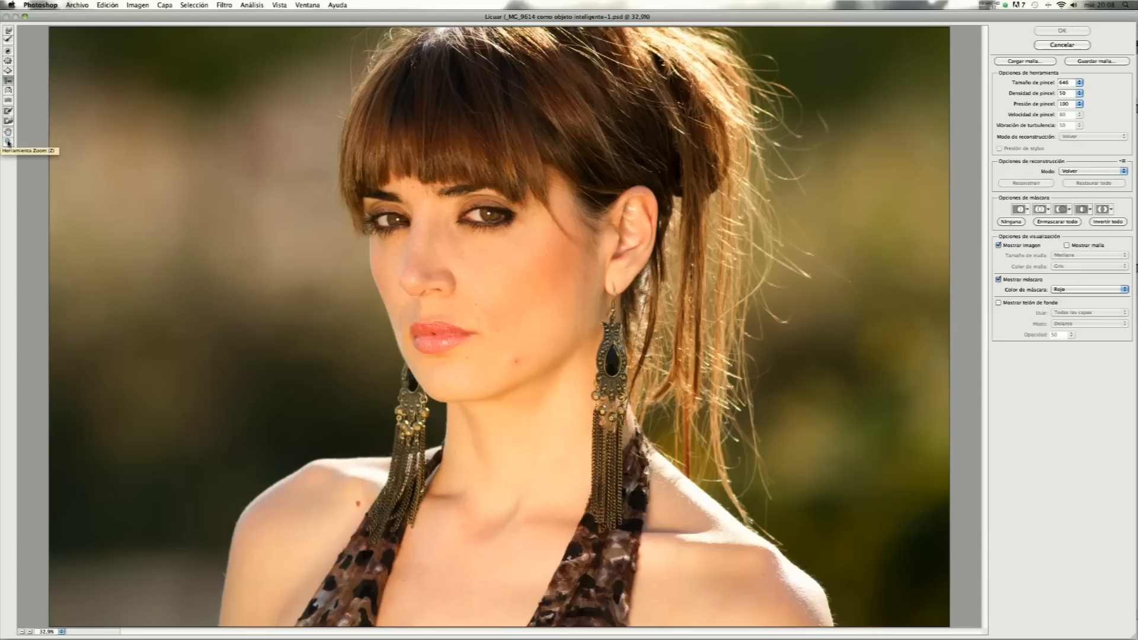
click(9, 141)
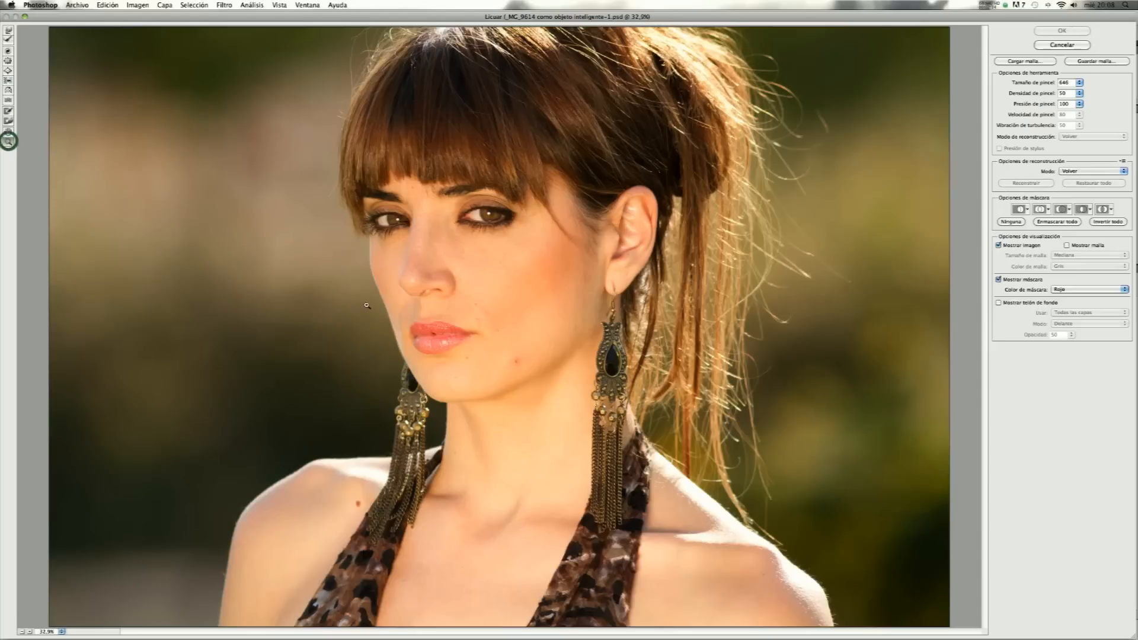
drag(329, 285, 478, 395)
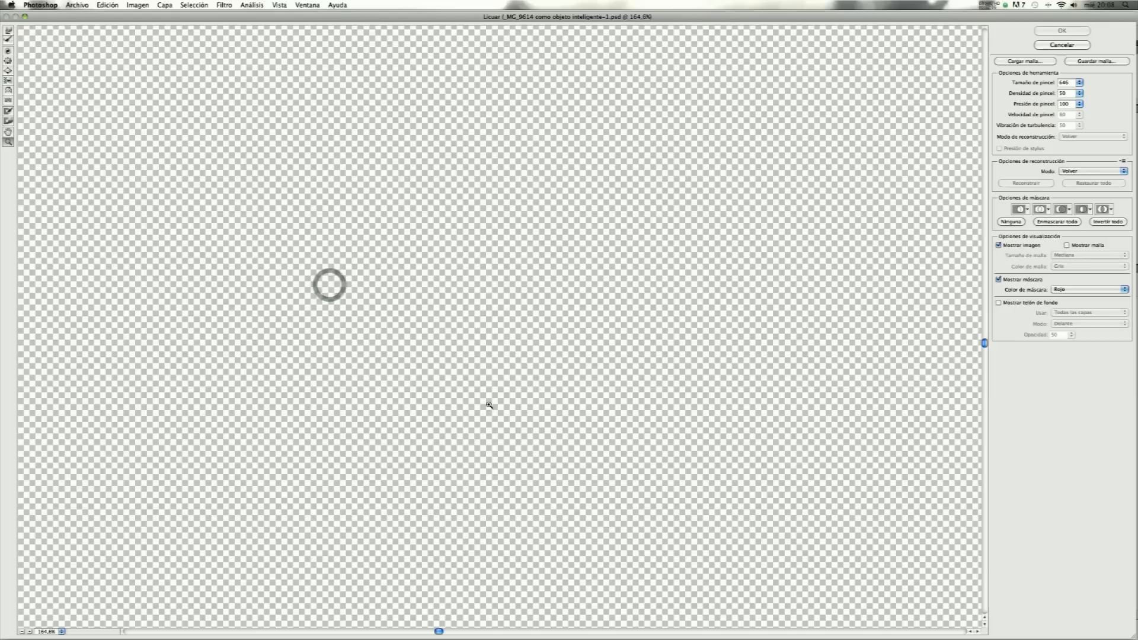
click(8, 32)
mouse_move(403, 334)
mouse_down()
mouse_move(393, 333)
mouse_move(418, 329)
mouse_move(488, 278)
mouse_up()
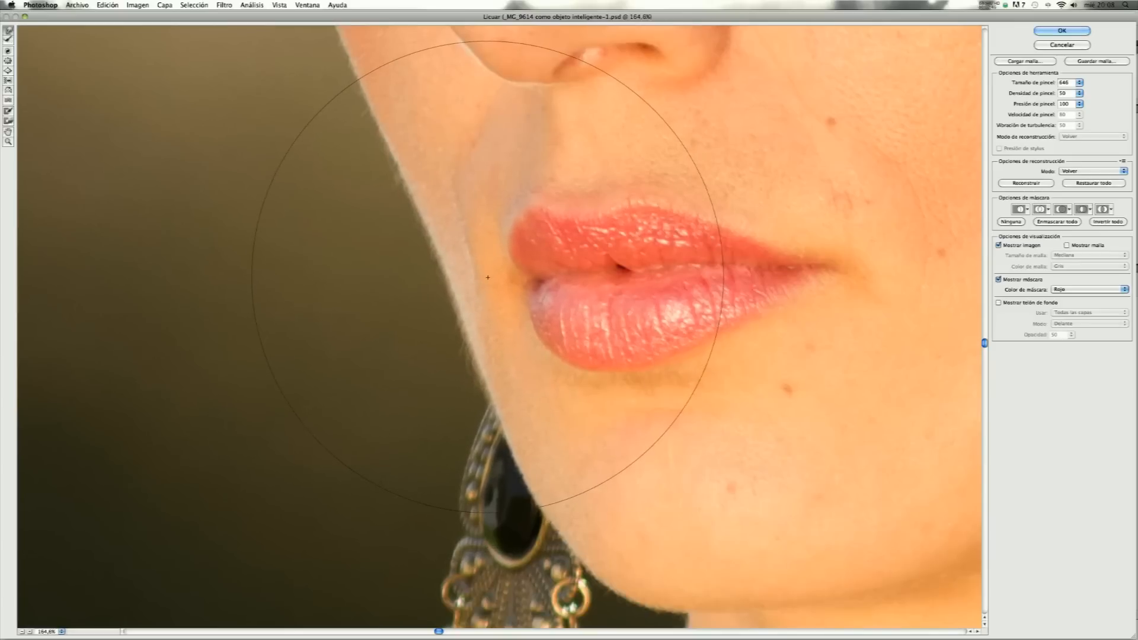
click(1082, 184)
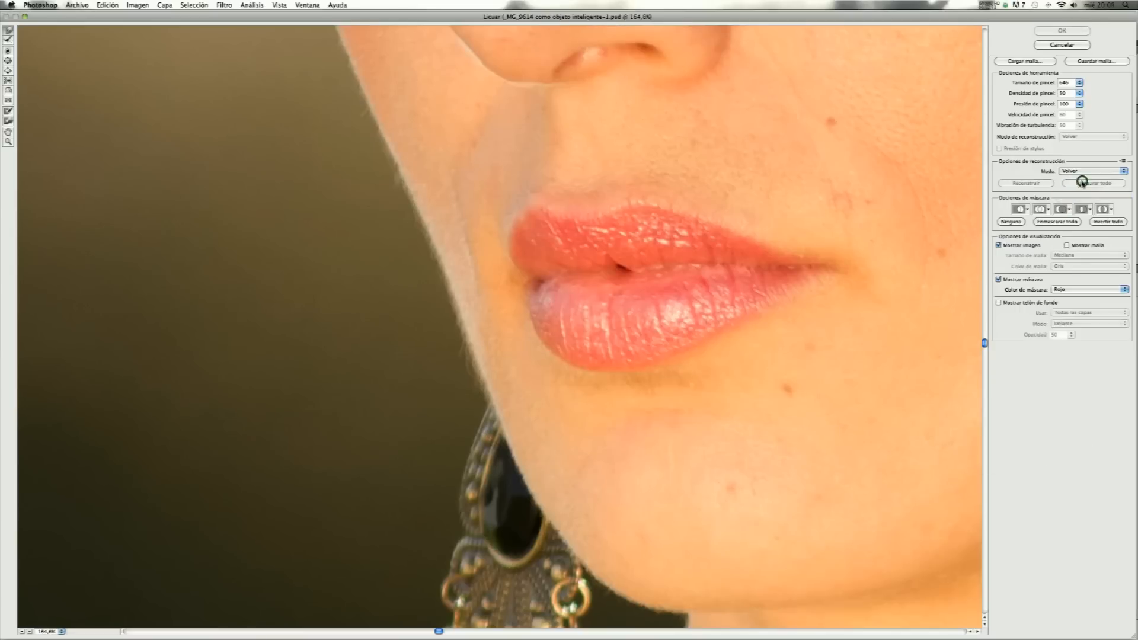
click(1056, 45)
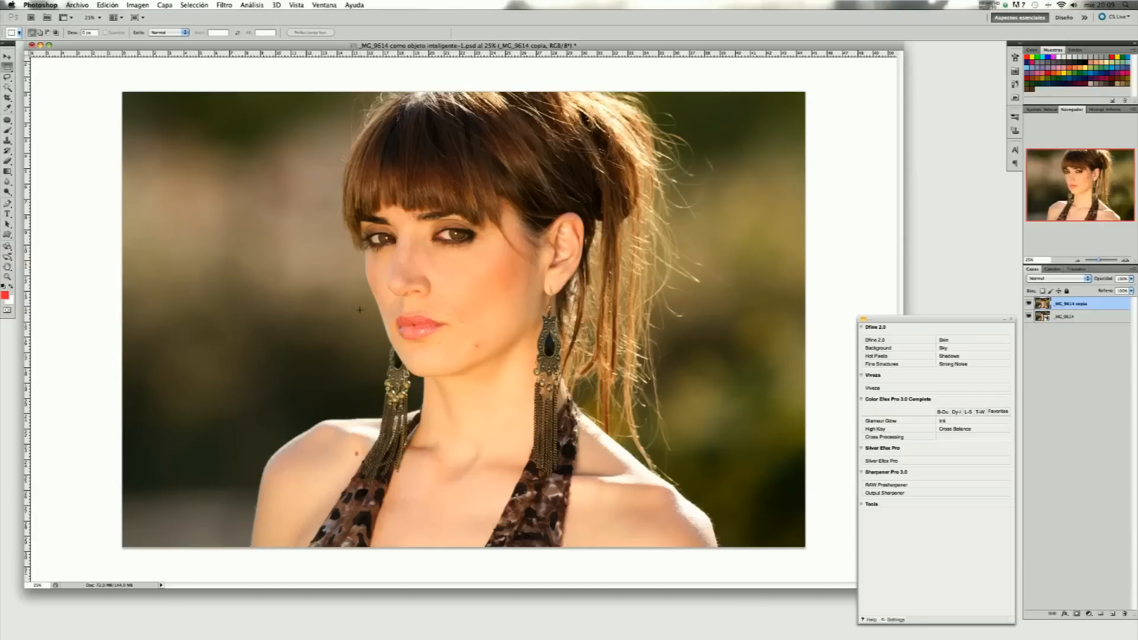
- Select the far side of the mouth and jaw, refine its outline in Liquify with Forward Warp strokes at brush size 226, and apply
drag(389, 326, 423, 368)
click(222, 5)
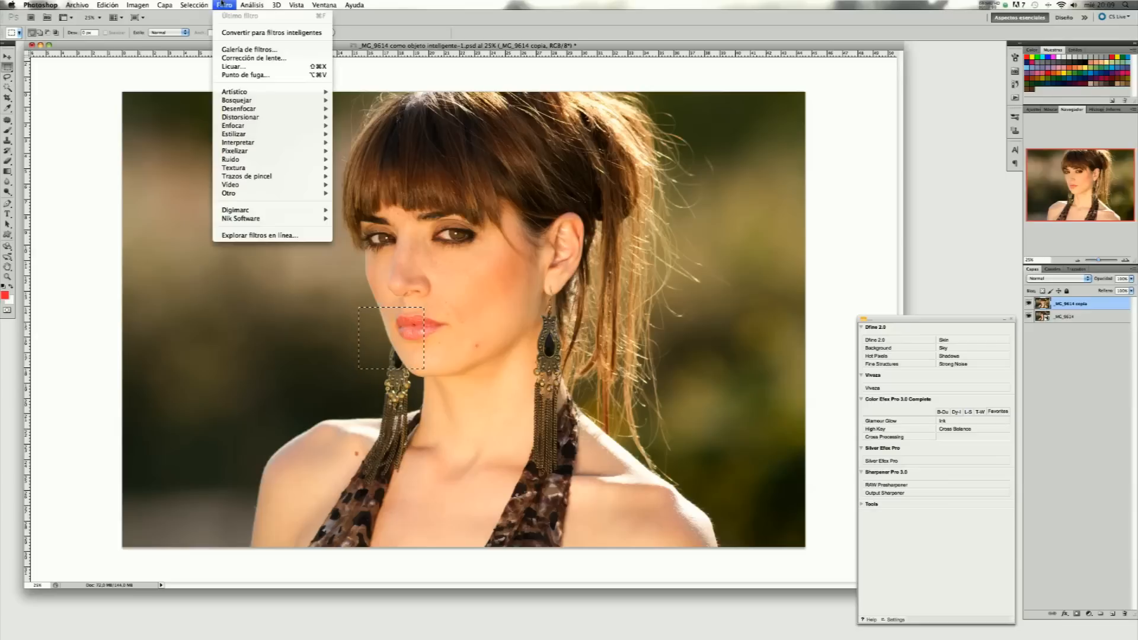
click(240, 67)
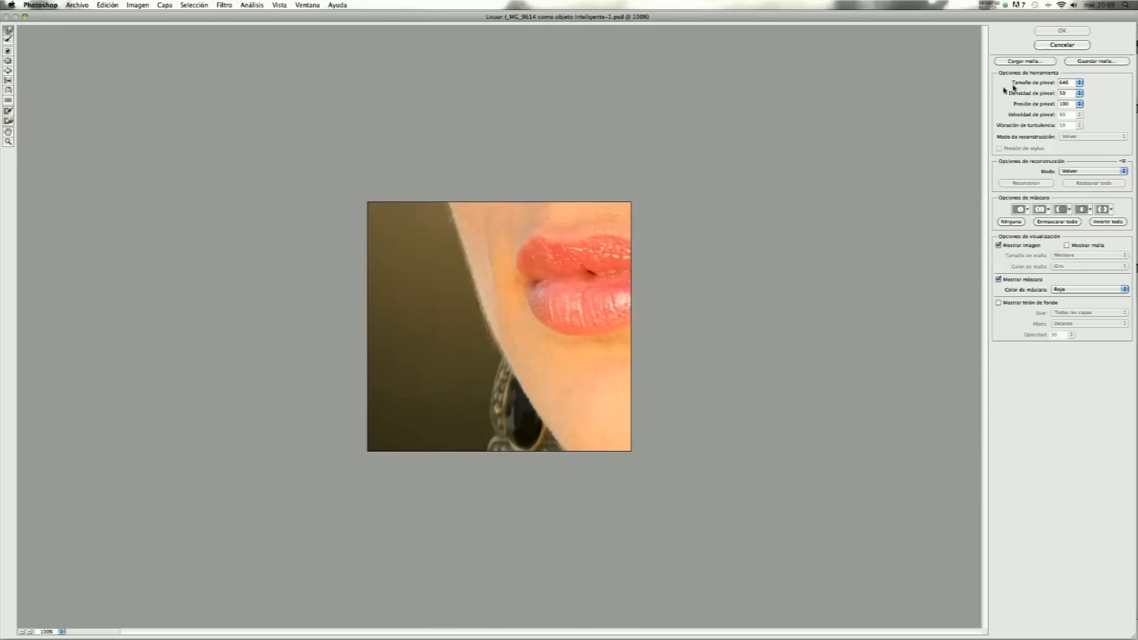
click(1079, 82)
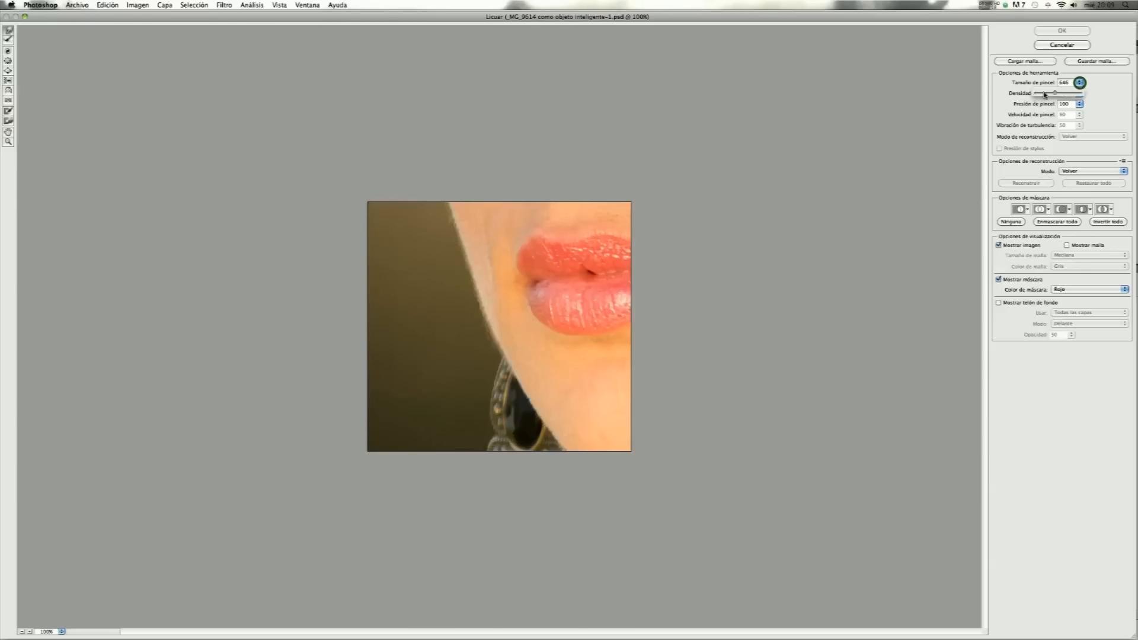
drag(1042, 93, 1045, 93)
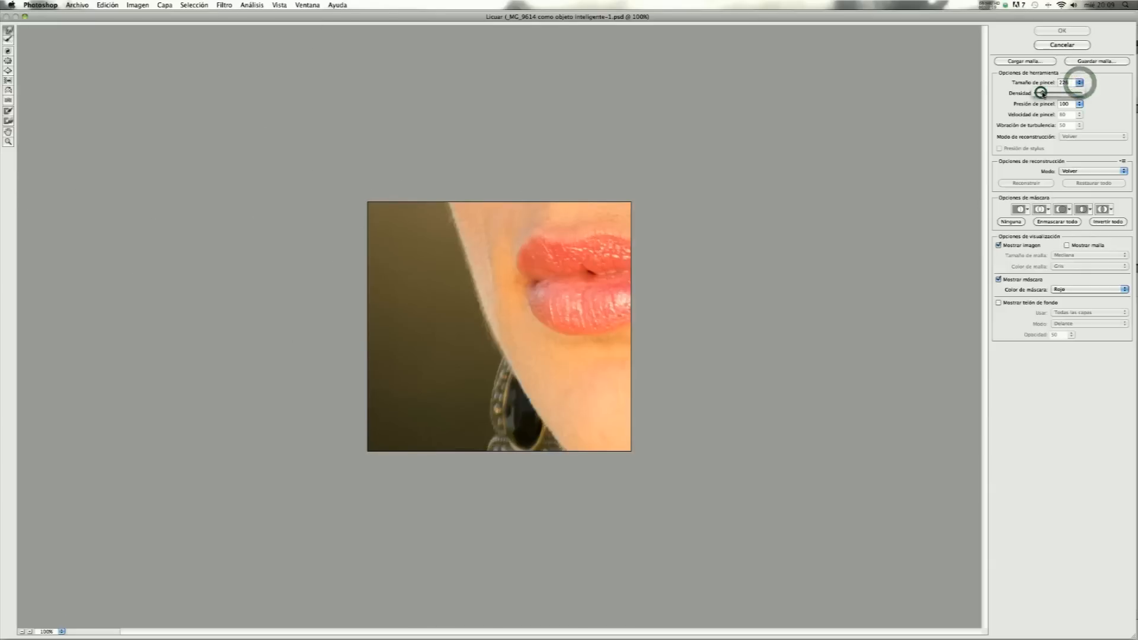
click(464, 320)
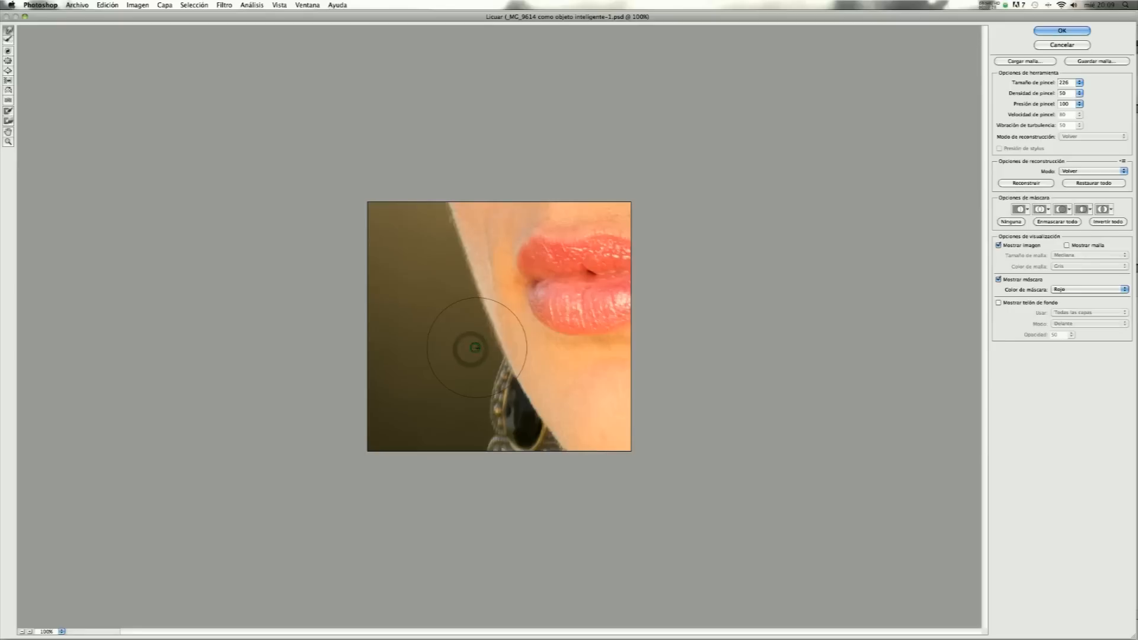
click(460, 298)
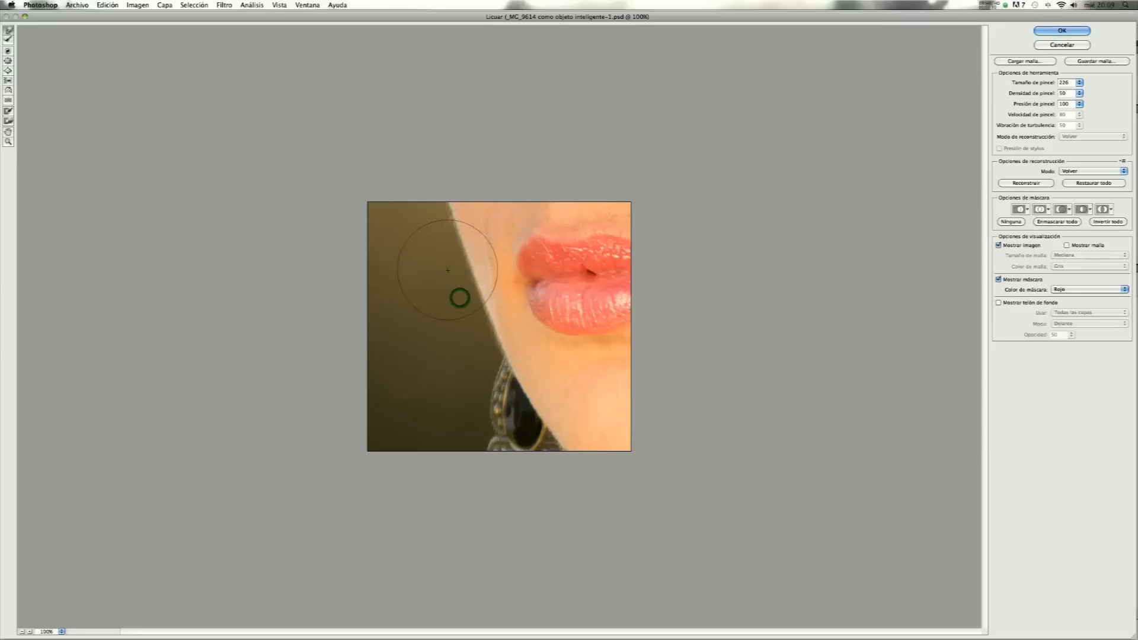
click(446, 262)
click(1065, 32)
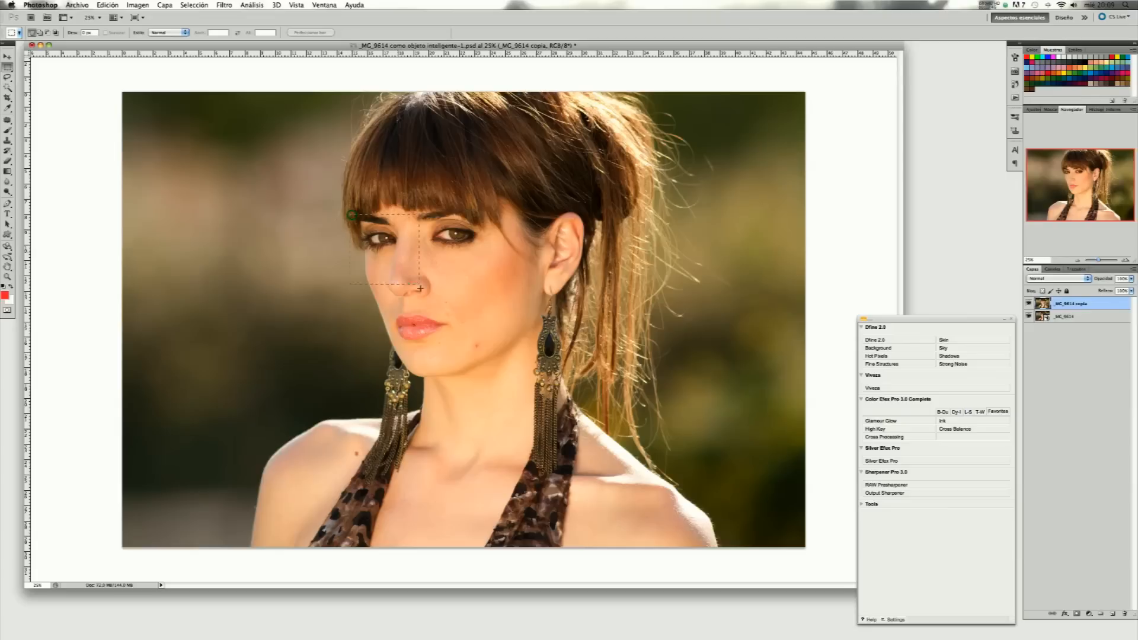
- Select the area around the far eye and nose and open it in Liquify
drag(440, 306, 441, 306)
click(223, 5)
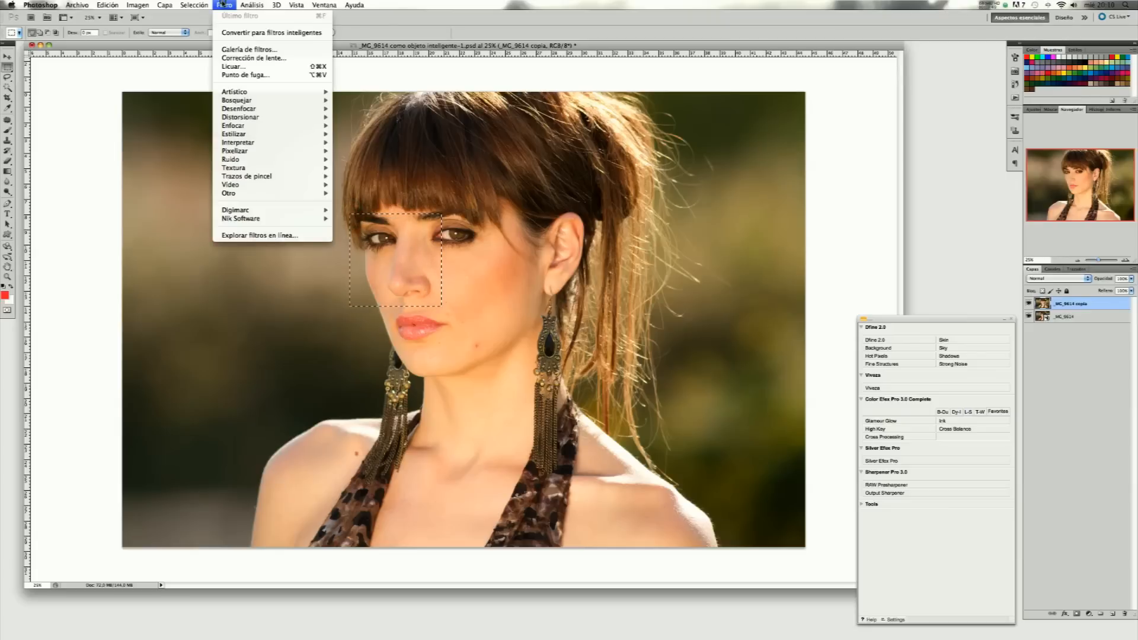
click(243, 67)
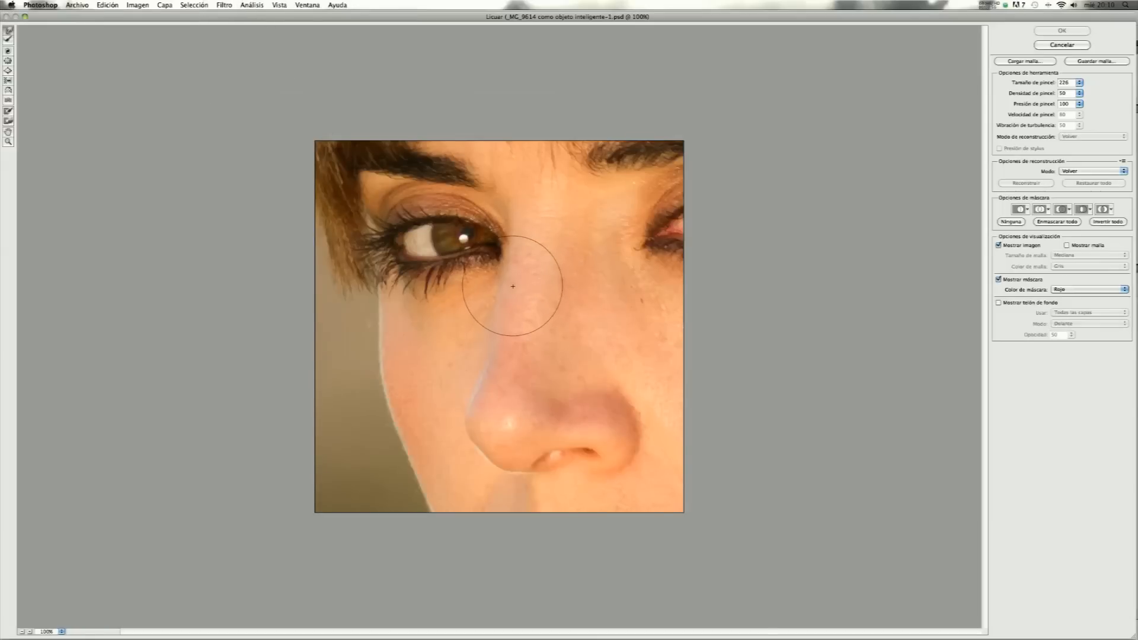
- Try Forward Warp strokes at brush size 226 on the nose bridge beside the far eye, and restore the whole image
drag(512, 286, 523, 287)
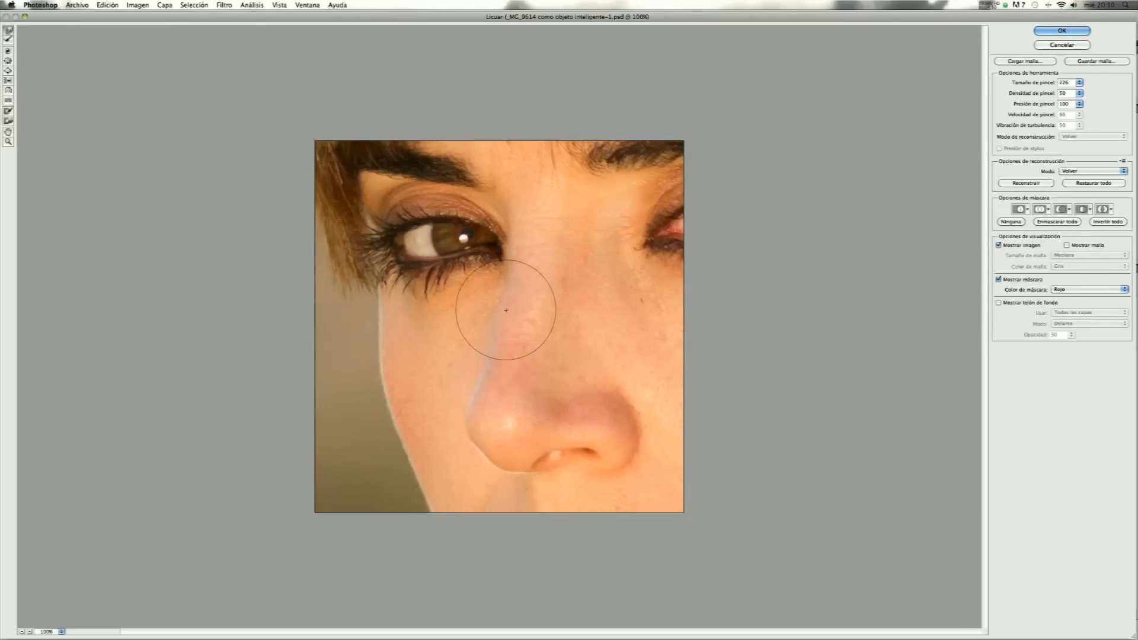
click(506, 309)
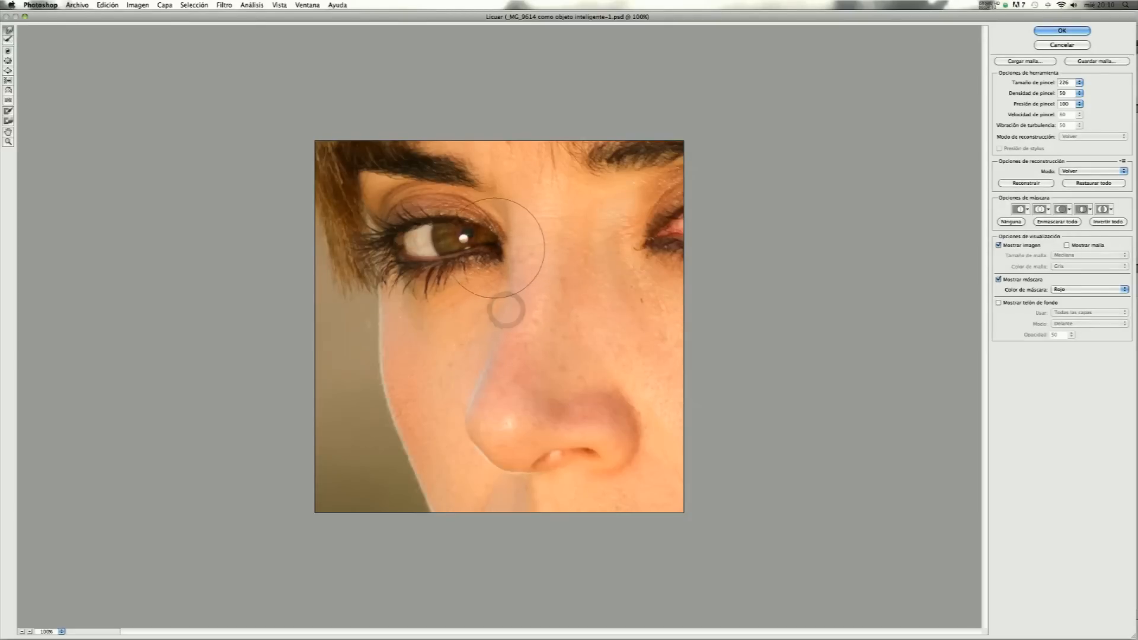
drag(512, 235, 520, 239)
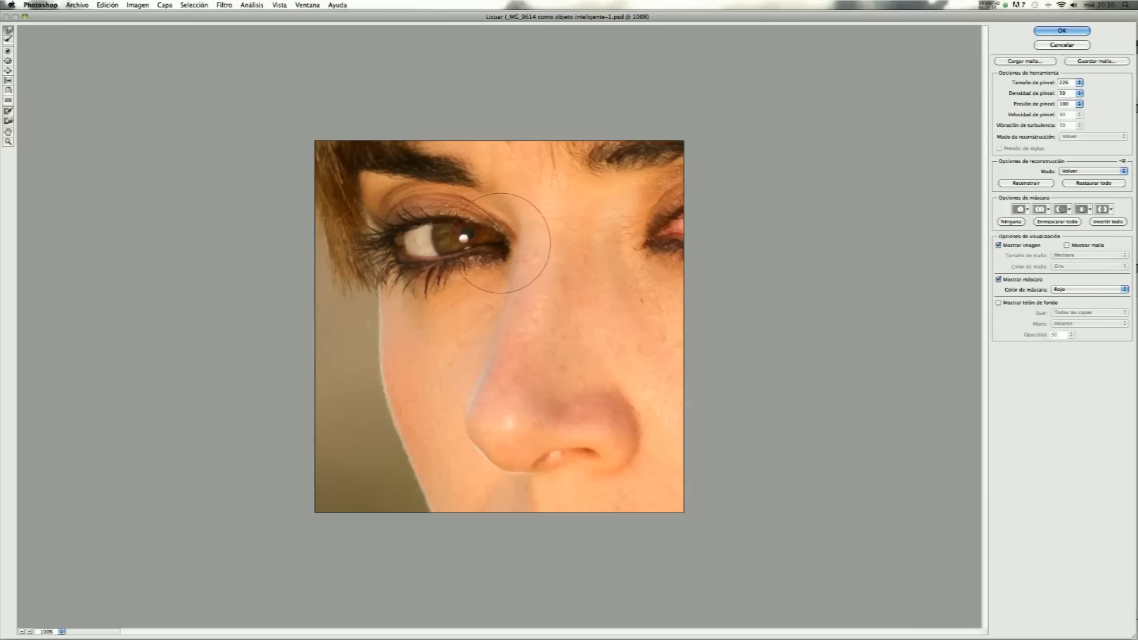
click(1092, 183)
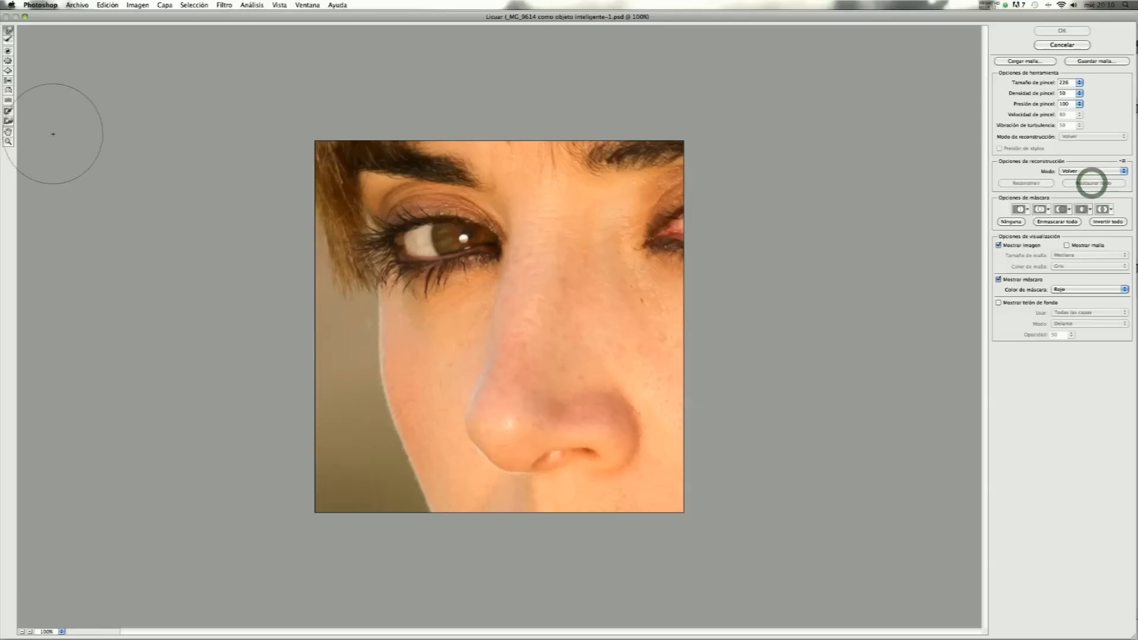
- Protect the far eye and its lower lashes with a freeze mask at brush size 151, and thaw the mask edge beside the nose bridge
click(9, 112)
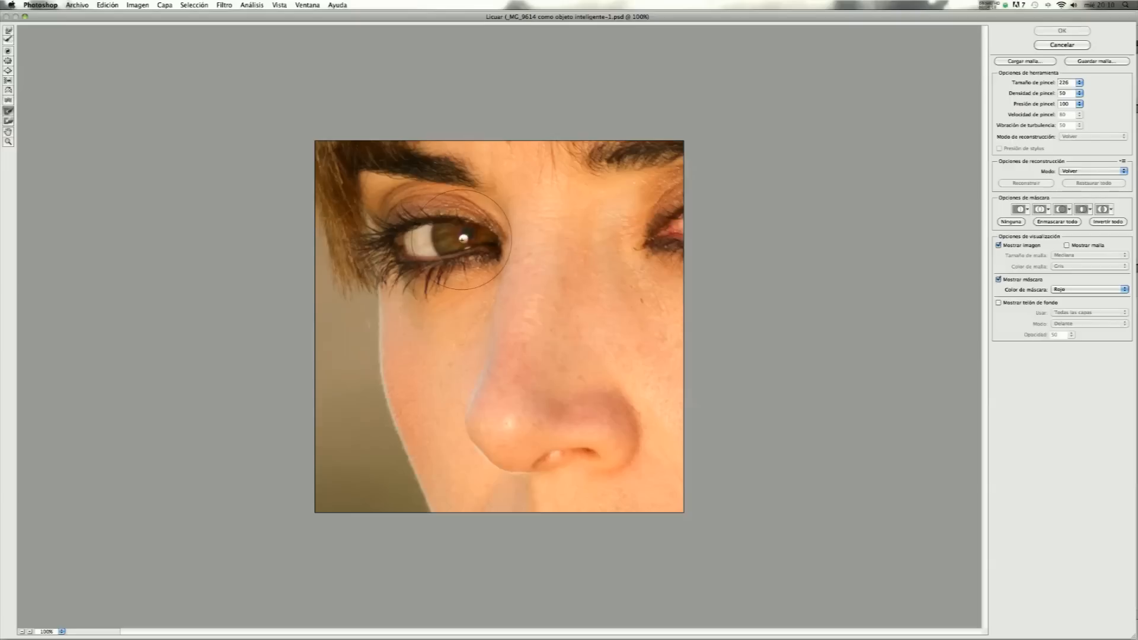
click(1079, 84)
drag(1043, 94, 1039, 93)
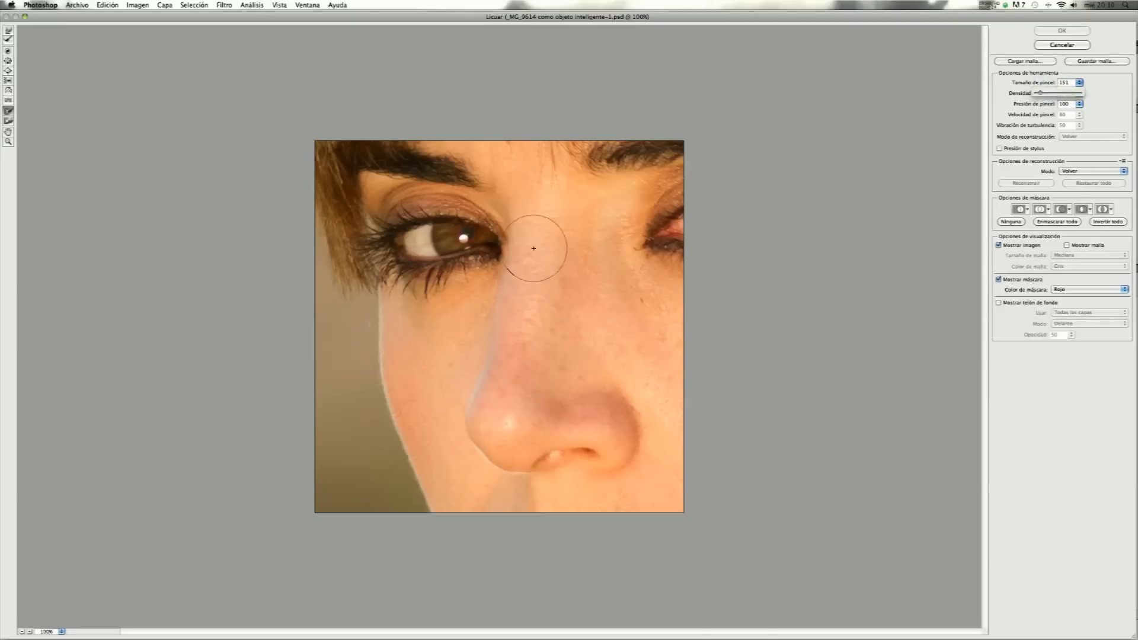
click(464, 237)
drag(464, 236, 430, 240)
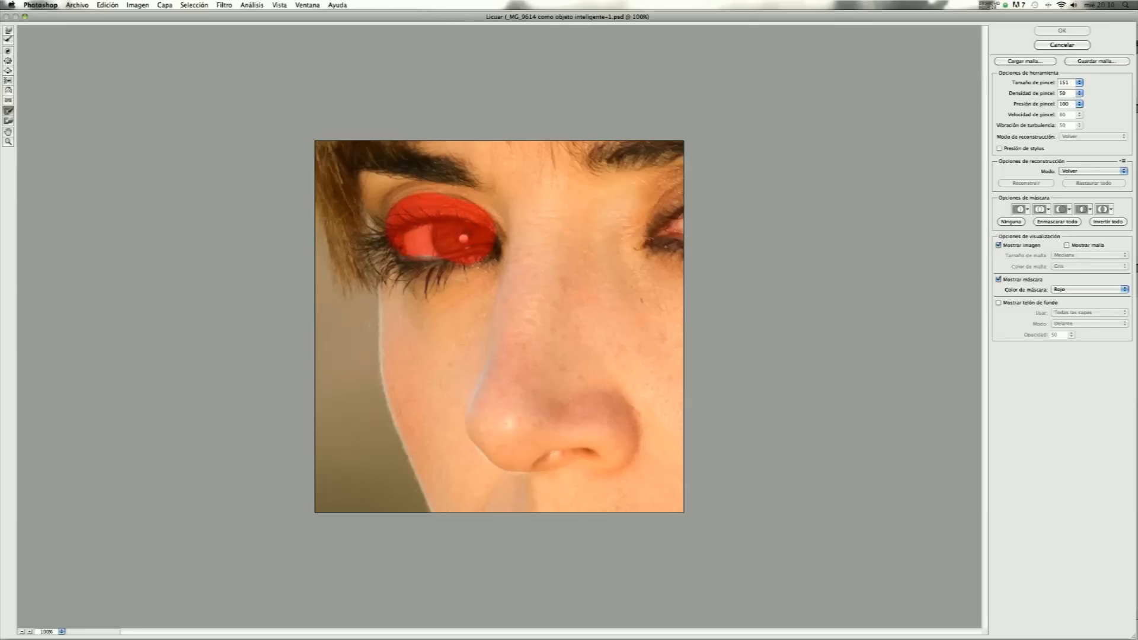
mouse_move(416, 300)
mouse_down()
mouse_move(409, 294)
mouse_move(446, 268)
mouse_up()
click(483, 245)
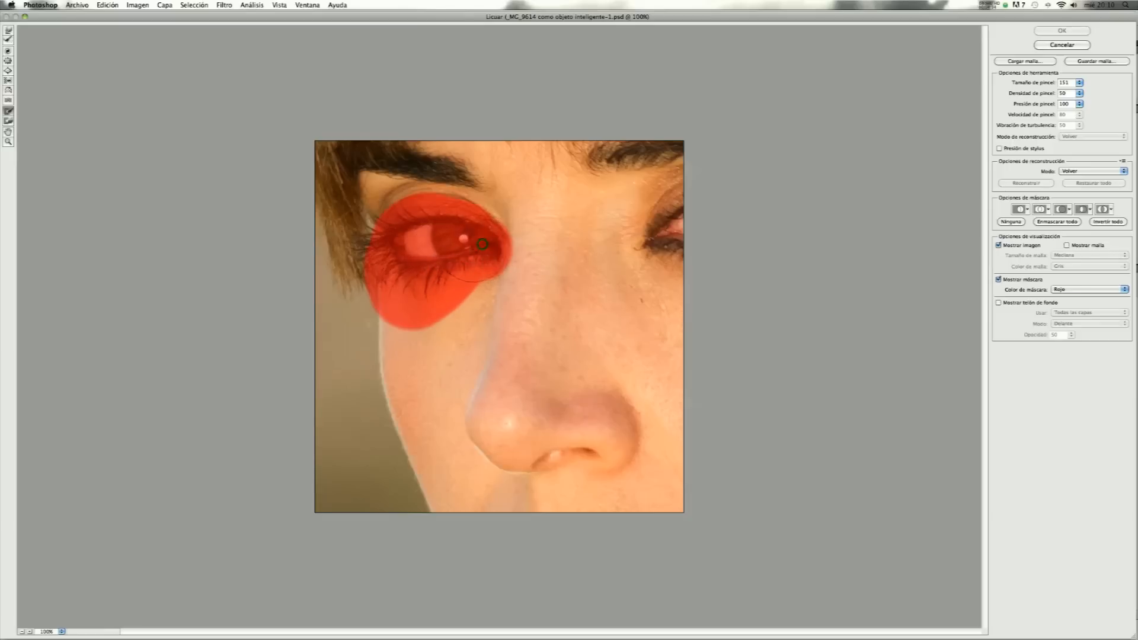
drag(469, 259, 468, 274)
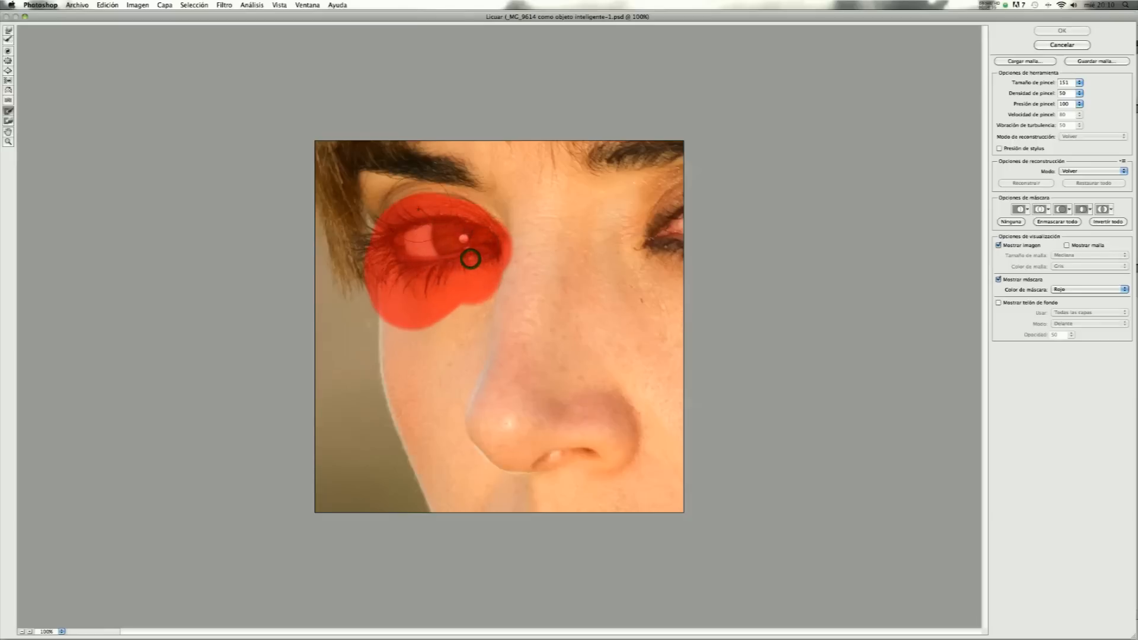
click(8, 121)
drag(539, 225, 525, 303)
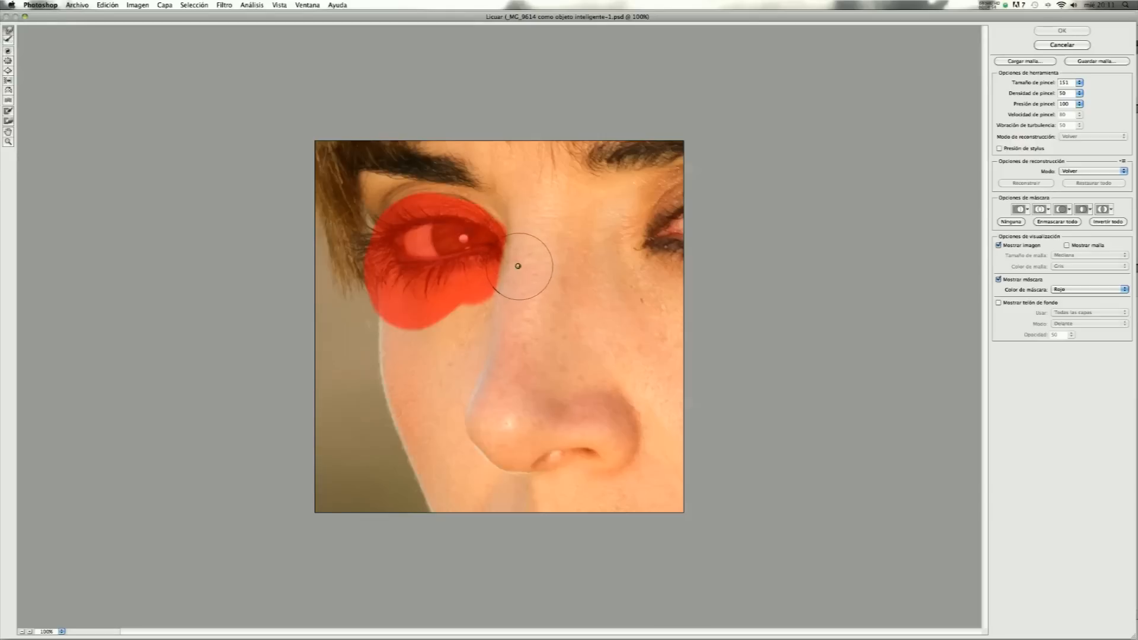
- Narrow the nose bridge beside the masked eye with Forward Warp strokes at brush size 151
drag(518, 266, 510, 299)
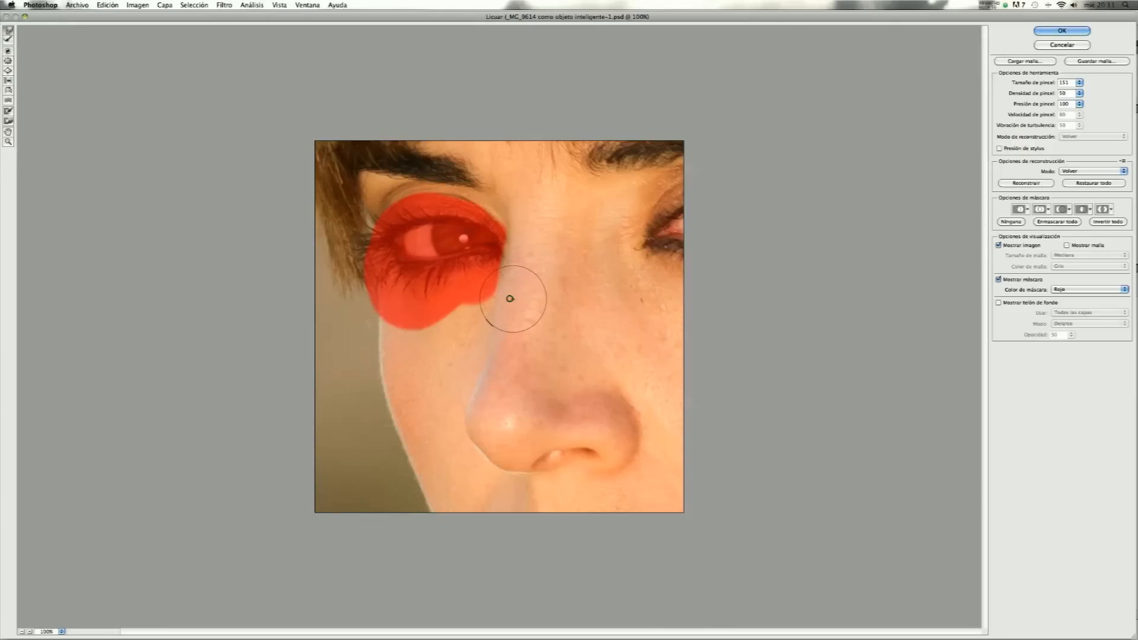
mouse_move(508, 303)
mouse_down()
mouse_move(525, 267)
mouse_move(507, 314)
mouse_move(528, 272)
mouse_move(516, 279)
mouse_up()
drag(515, 280, 518, 279)
- Narrow the nostril and nose tip with Forward Warp strokes at brush size 226, and apply Liquify
click(1079, 83)
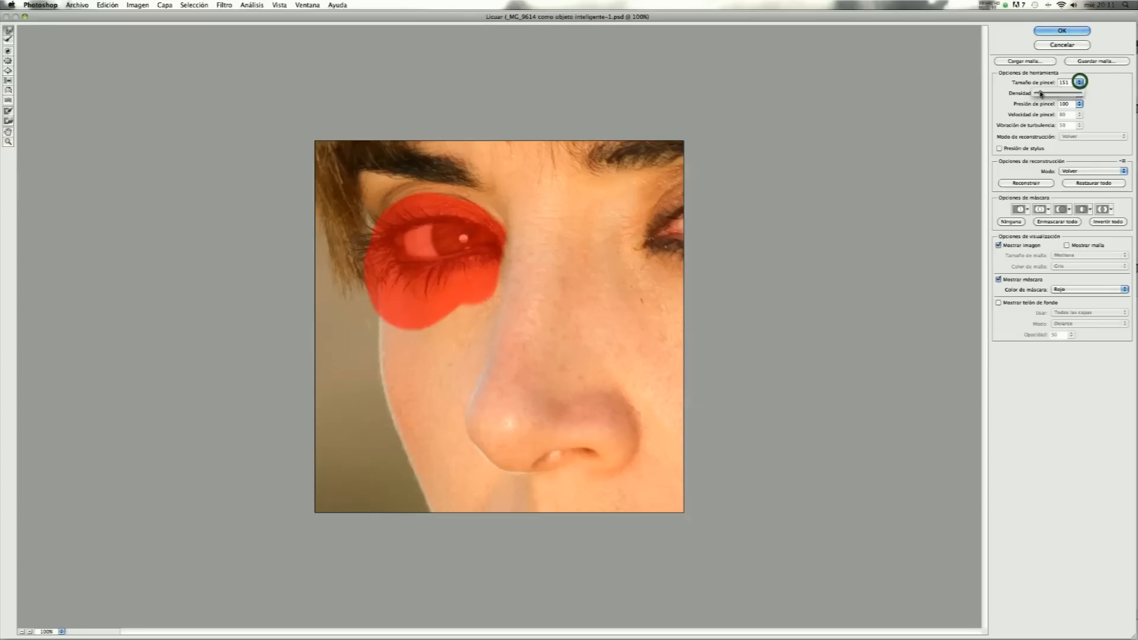
drag(1040, 95, 1044, 95)
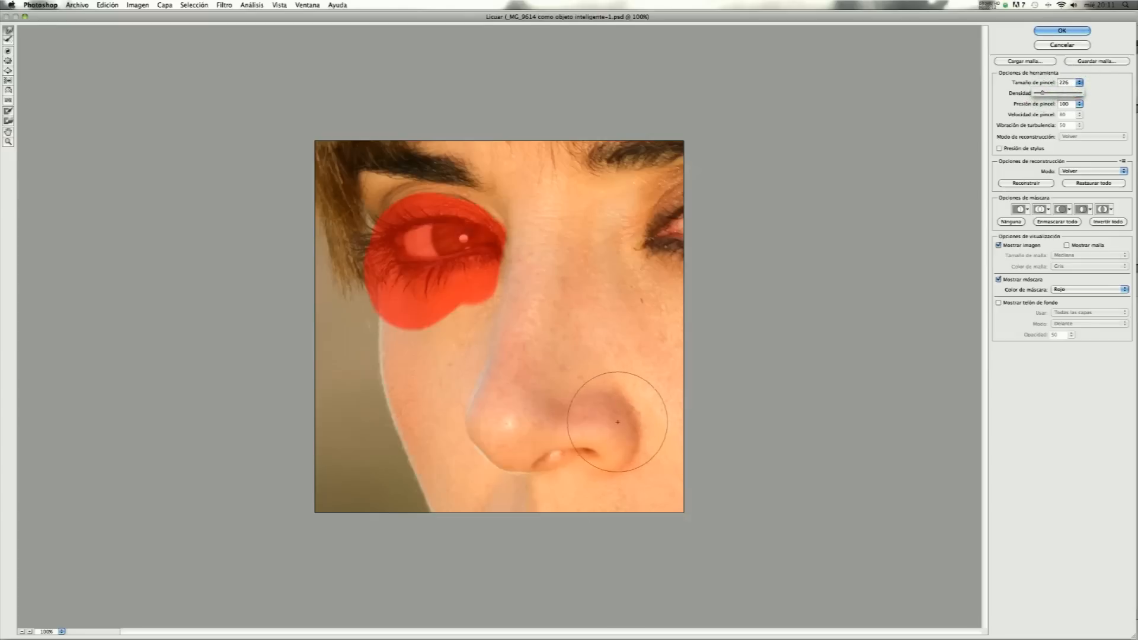
mouse_move(618, 432)
mouse_down()
mouse_move(609, 397)
mouse_move(618, 451)
mouse_up()
key(ctrl+z)
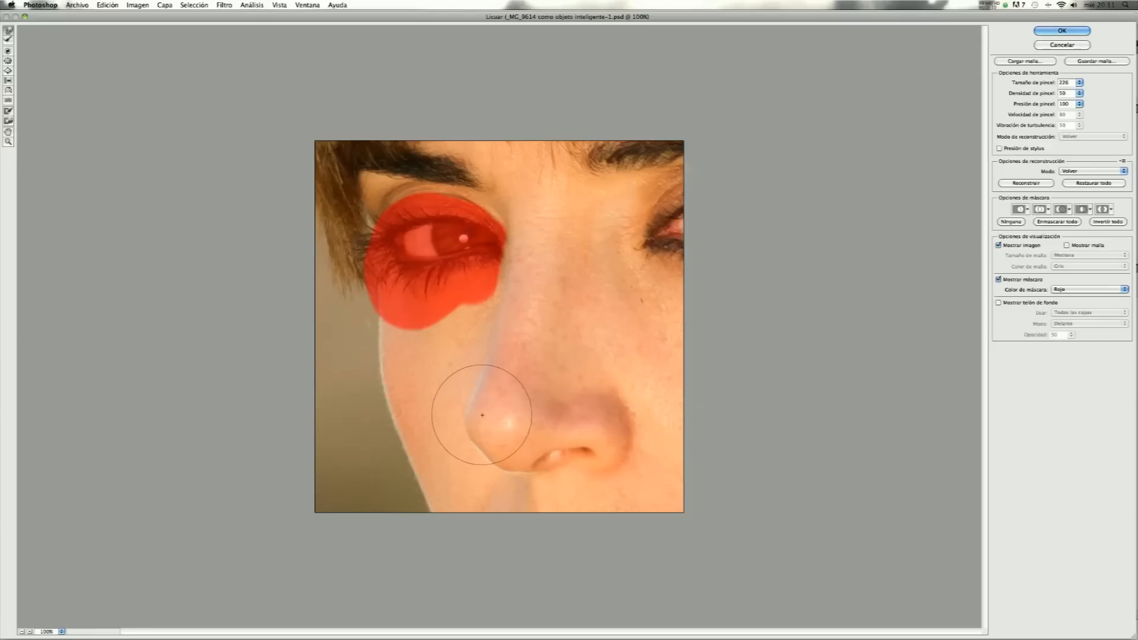
mouse_move(484, 413)
mouse_down()
mouse_move(537, 425)
mouse_move(521, 470)
mouse_move(522, 454)
mouse_move(609, 406)
mouse_move(611, 435)
mouse_move(598, 394)
mouse_move(602, 447)
mouse_move(561, 436)
mouse_move(556, 420)
mouse_up()
click(570, 433)
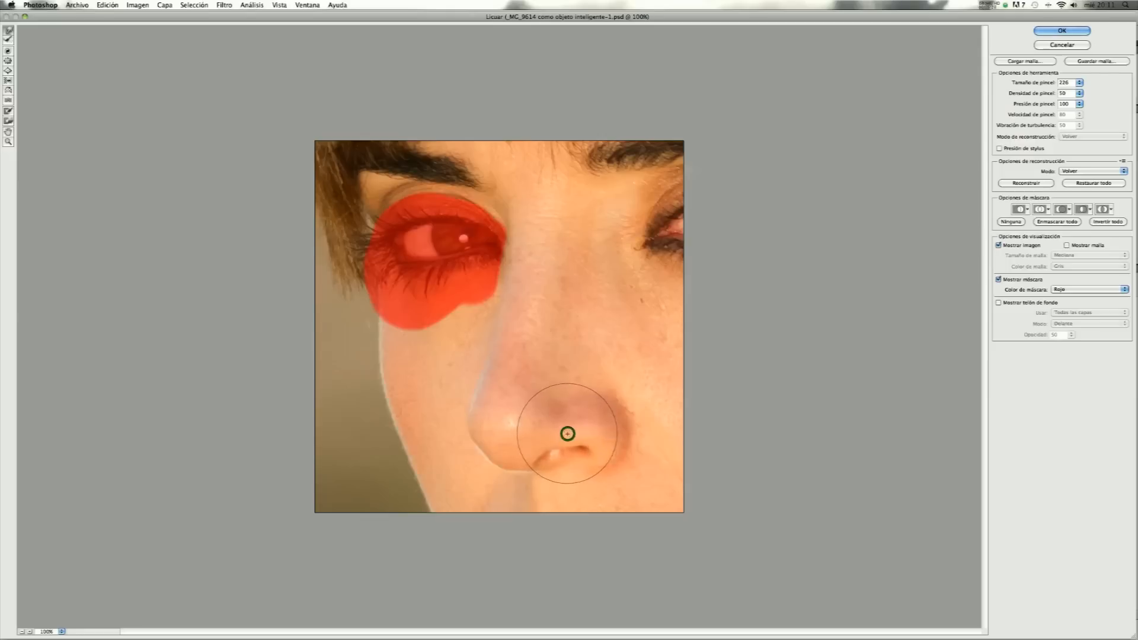
click(1064, 30)
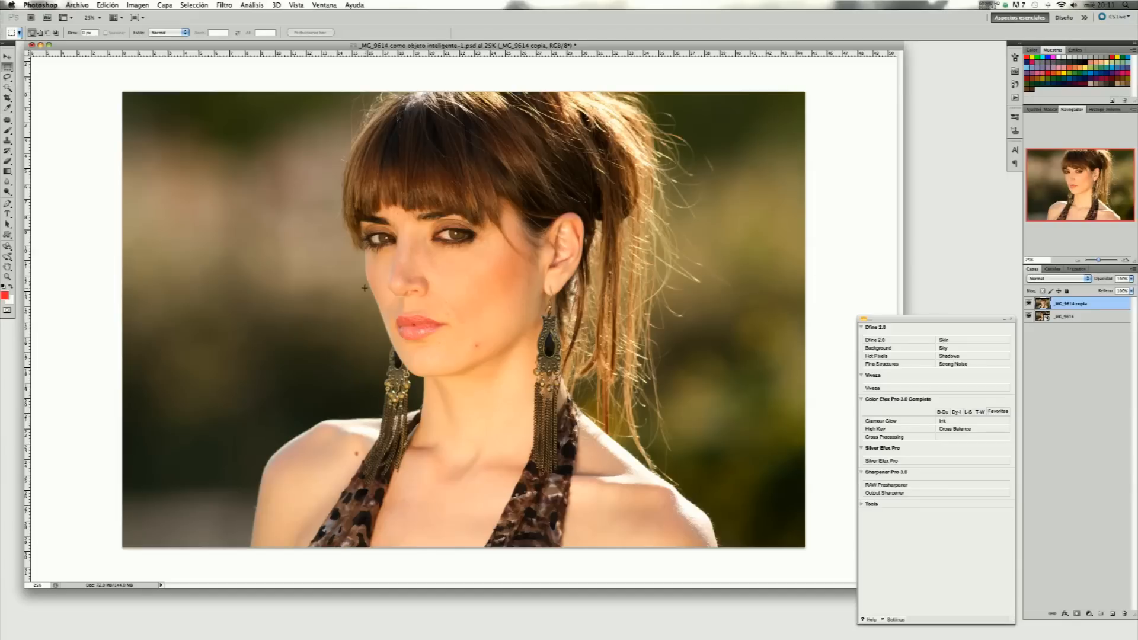
- Select the mouth, chin and jaw area, and refine the lower jawline in Liquify with Forward Warp strokes at brush size 226
drag(546, 369, 546, 390)
click(223, 4)
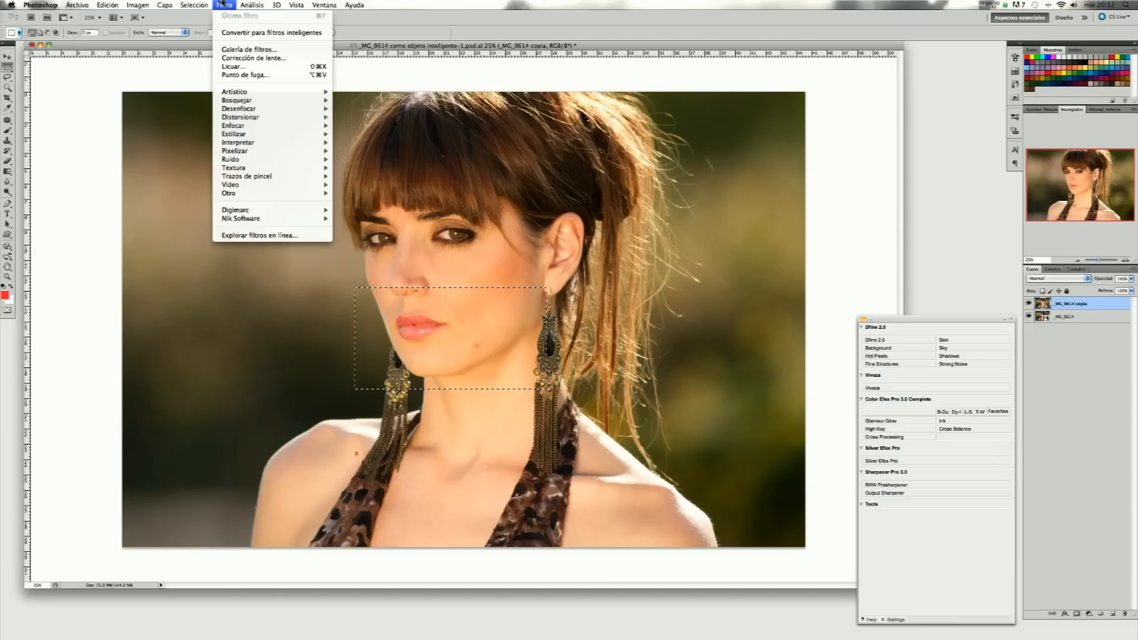
click(246, 67)
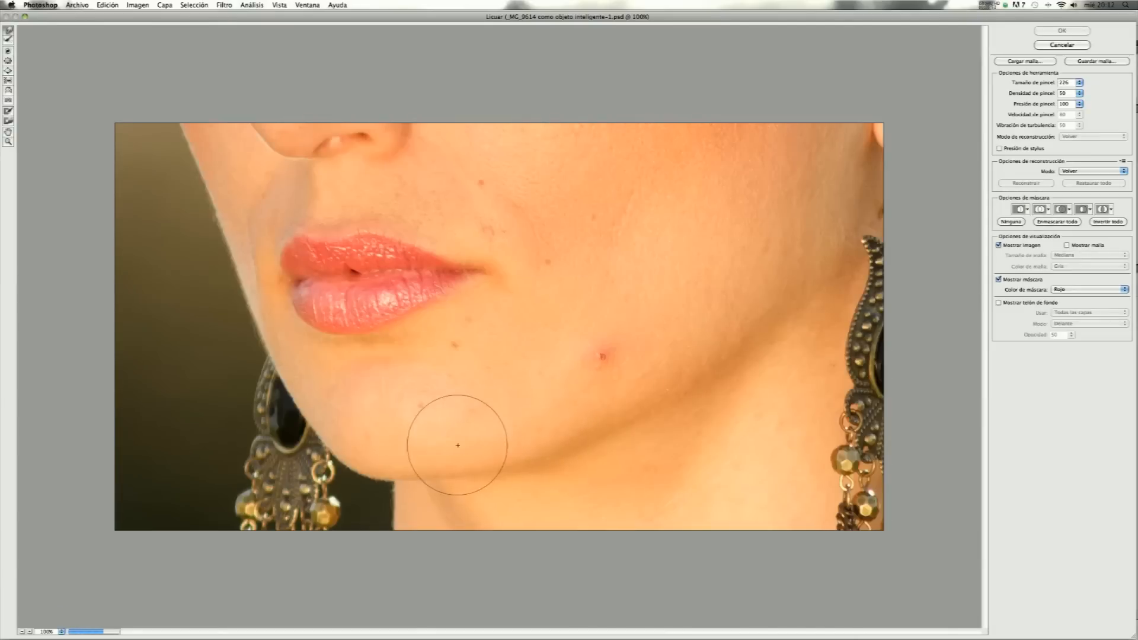
click(526, 460)
click(490, 465)
click(558, 441)
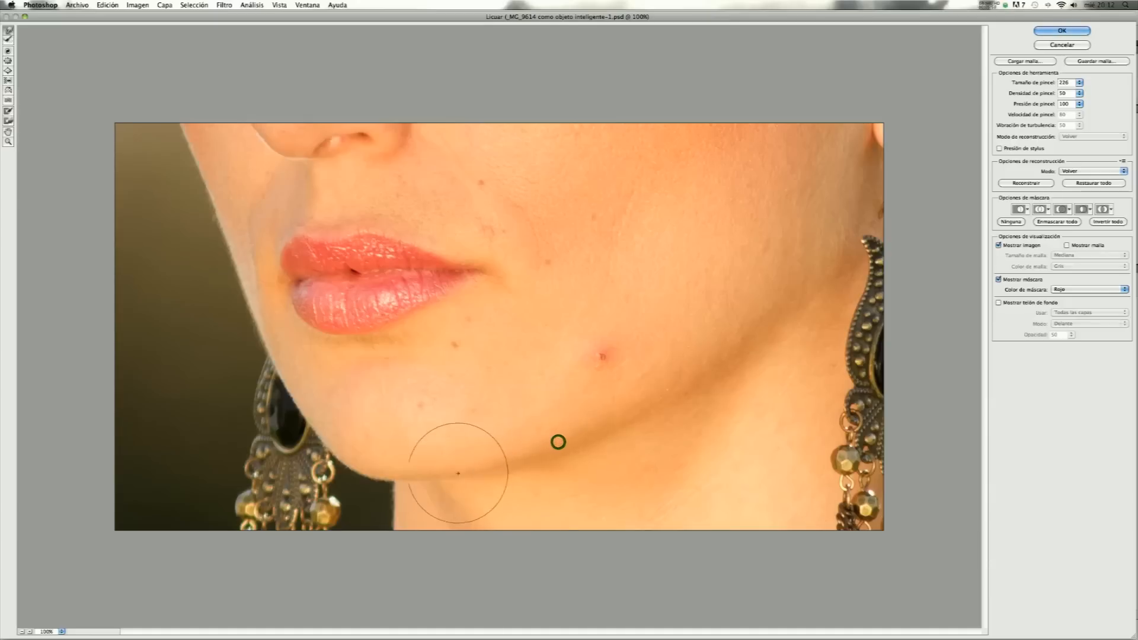
click(456, 471)
click(525, 441)
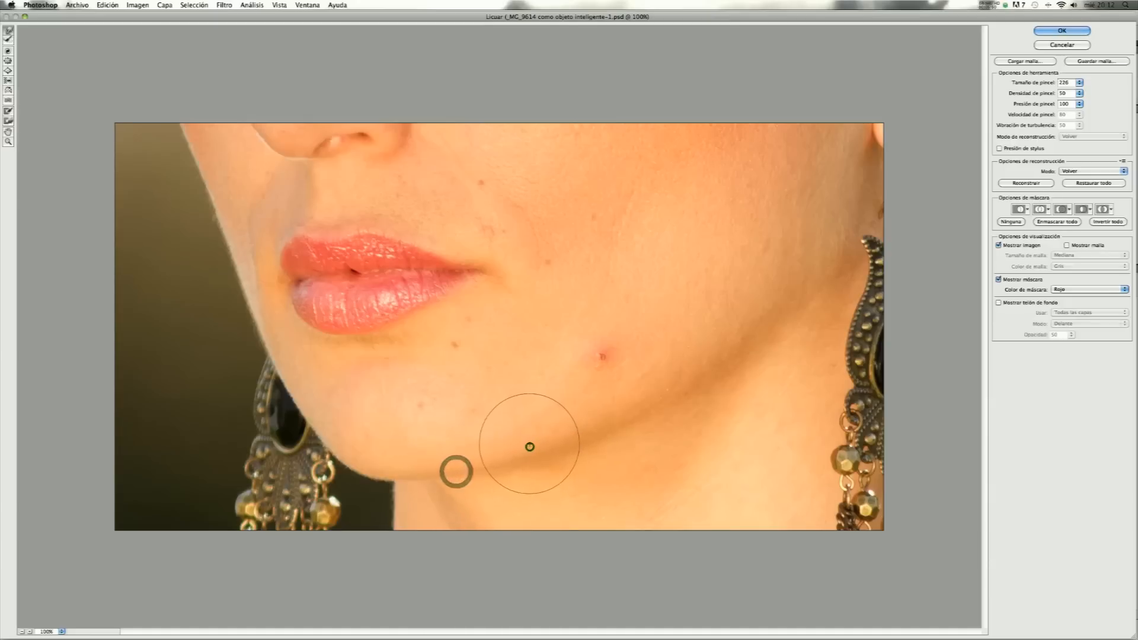
click(653, 403)
click(613, 418)
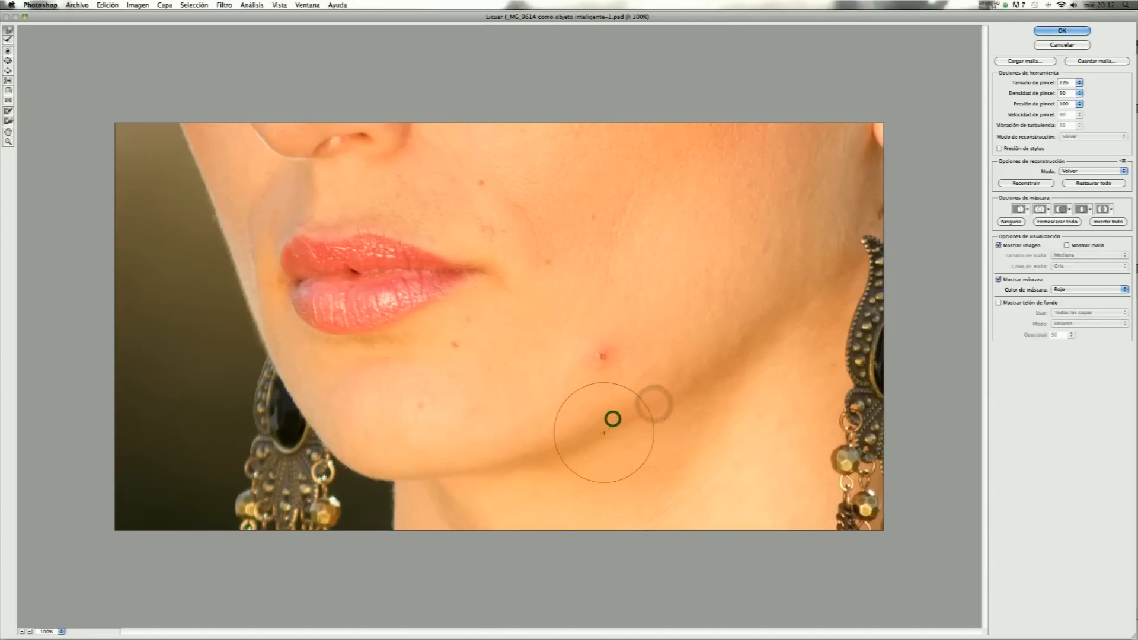
click(596, 433)
click(679, 415)
click(564, 464)
click(516, 470)
click(491, 476)
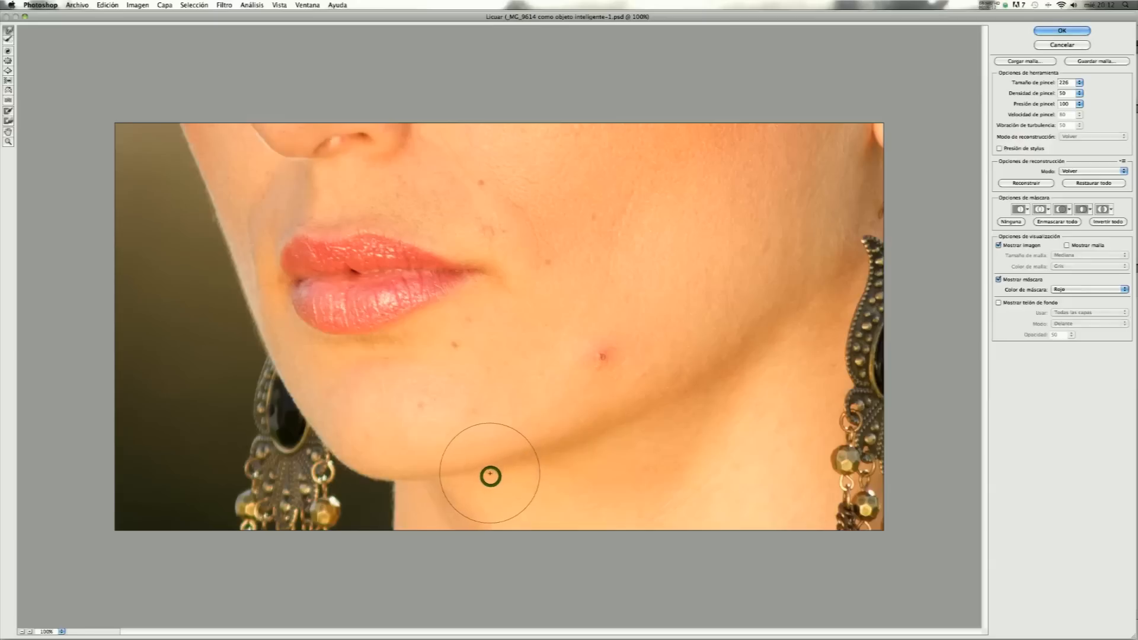
click(571, 453)
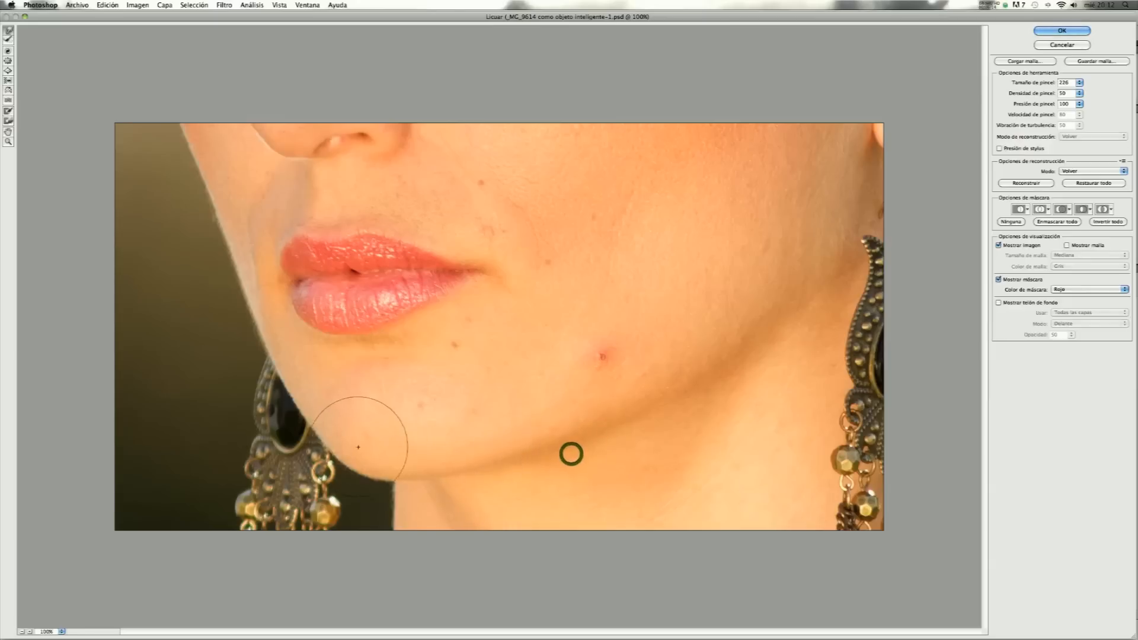
- Smooth the outline from the chin along the near jaw with further Forward Warp strokes, and apply Liquify
click(335, 441)
click(409, 464)
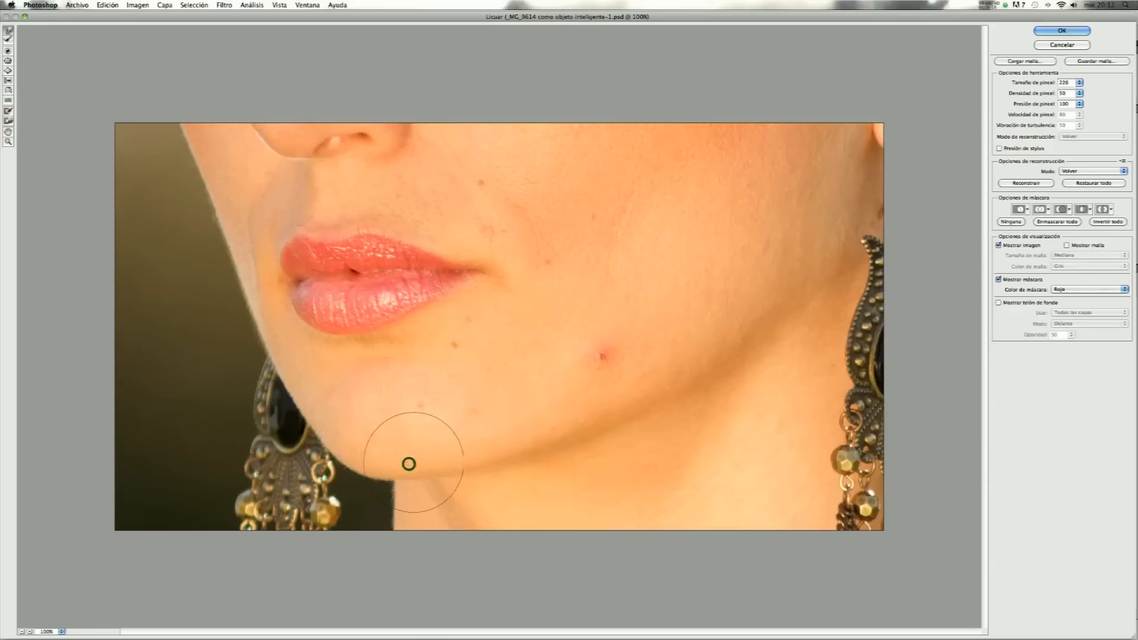
click(440, 461)
click(491, 455)
click(540, 448)
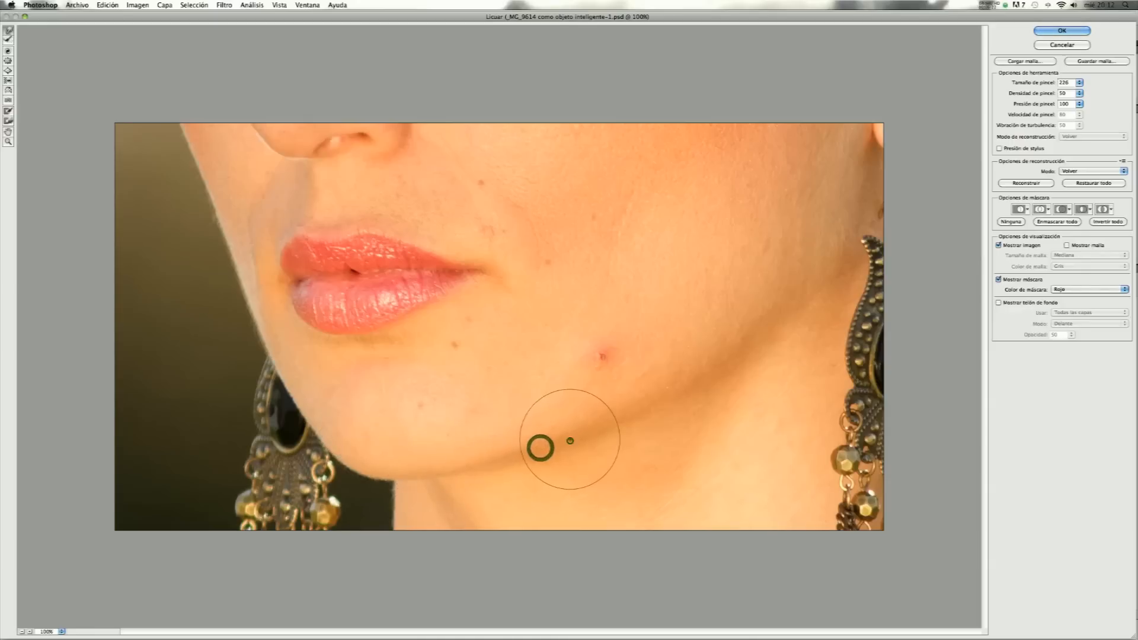
click(570, 441)
click(608, 426)
click(635, 410)
click(663, 394)
click(681, 385)
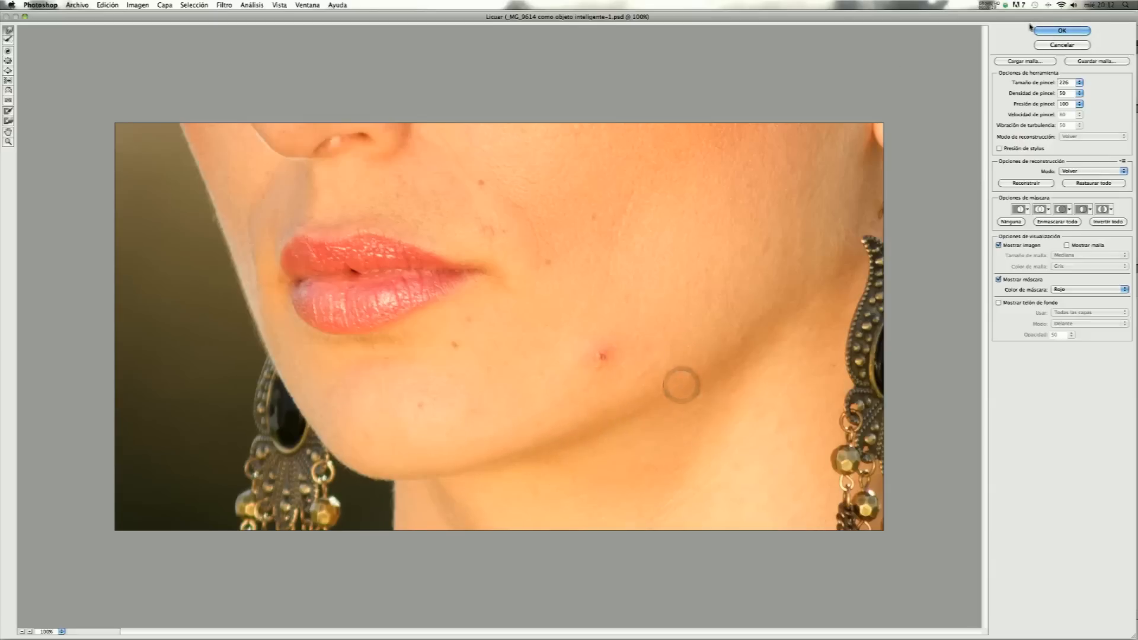
click(1051, 31)
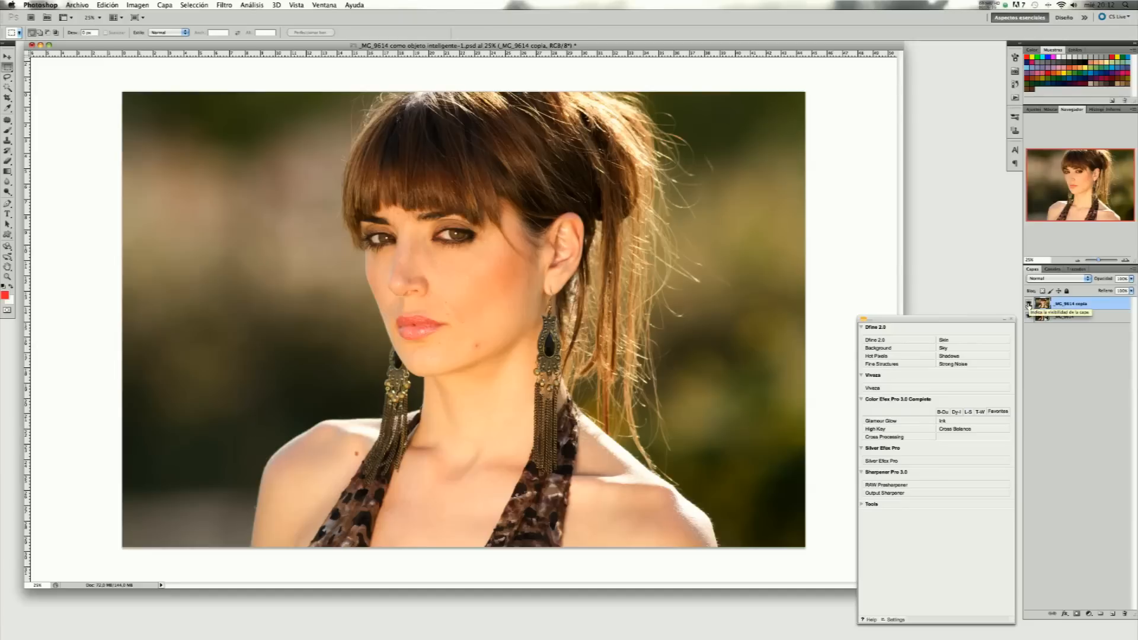
- Compare the retouched portrait with the original by hiding and showing the _MG_9614 copia layer
click(1029, 305)
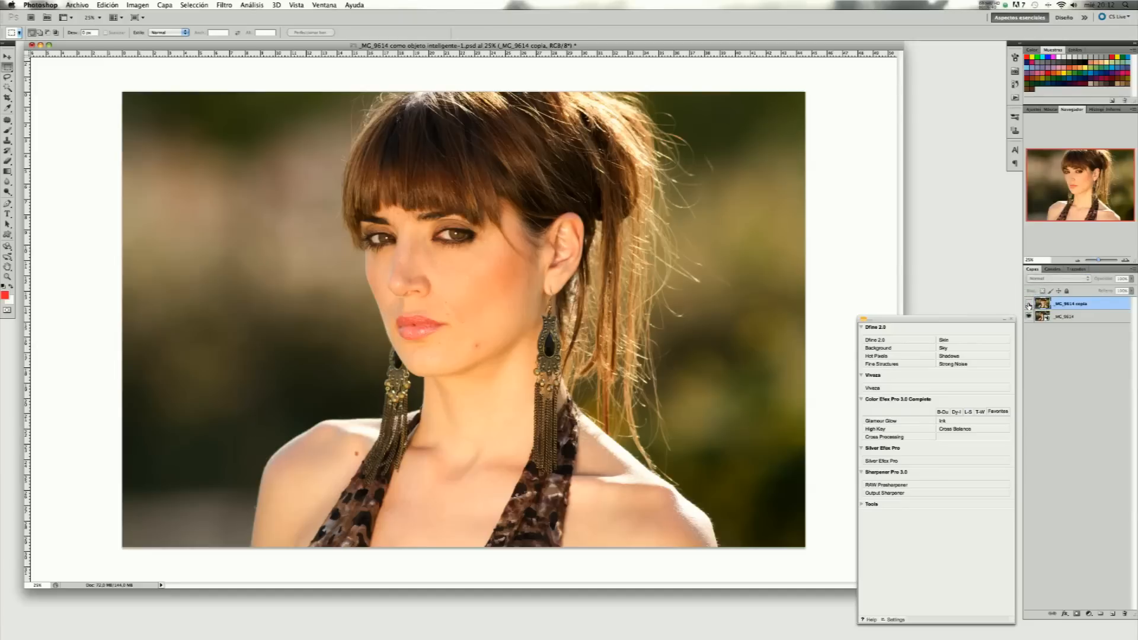
click(1028, 305)
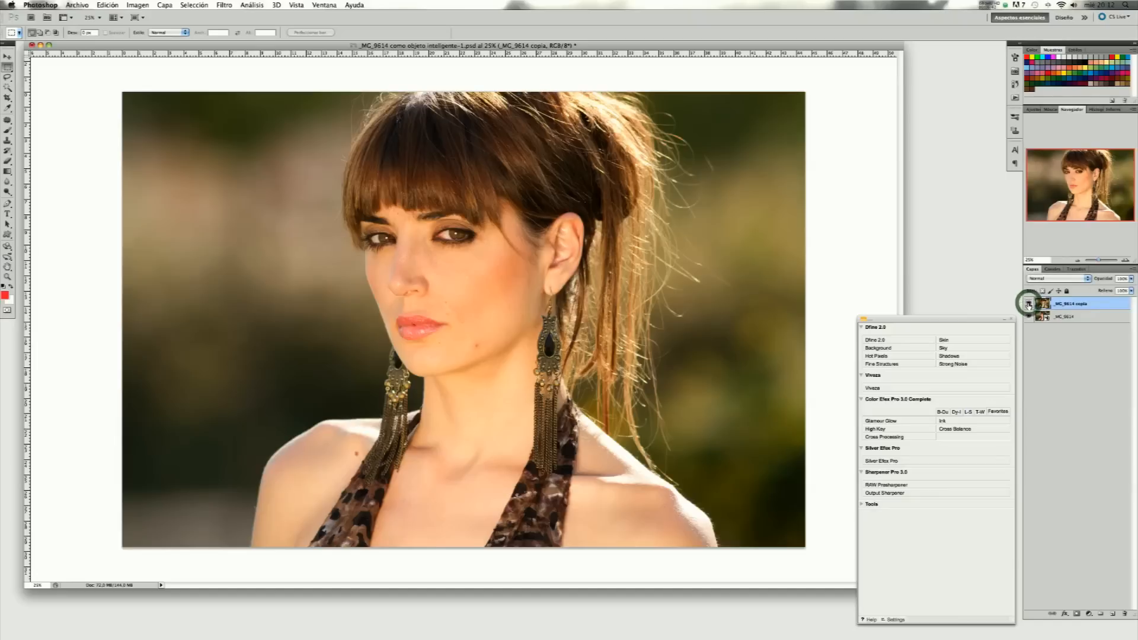
click(1029, 305)
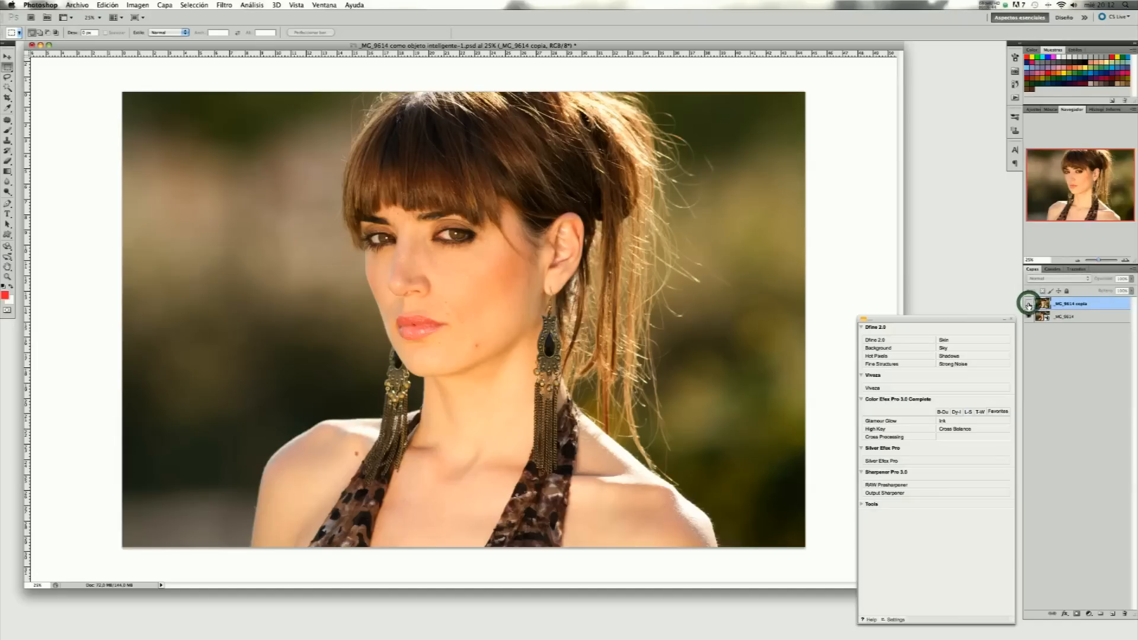
click(1028, 305)
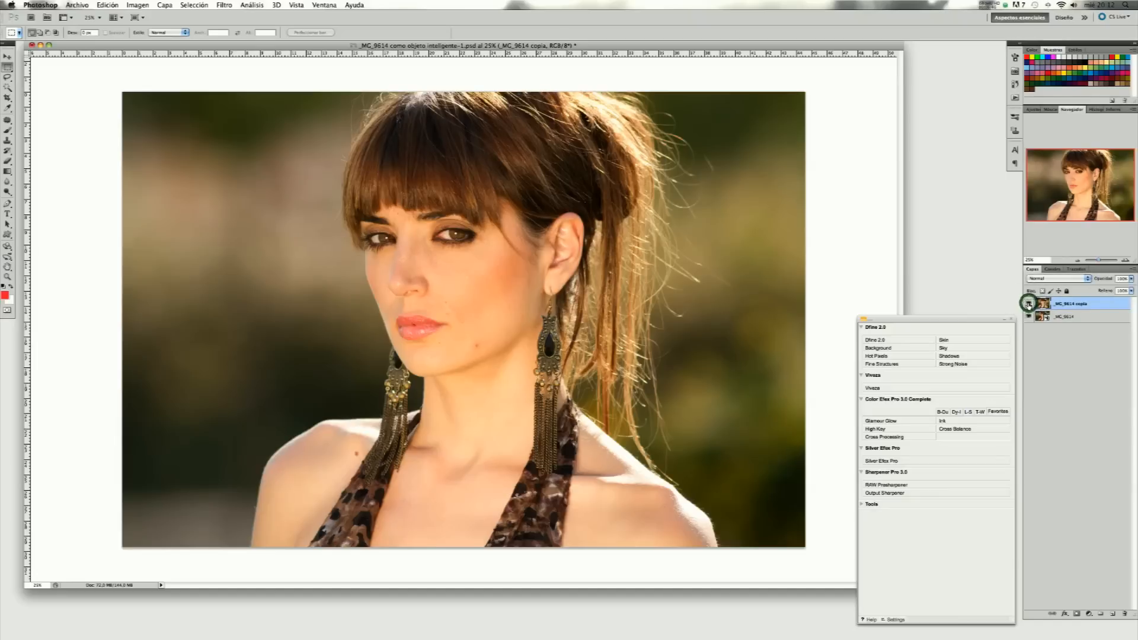
click(1028, 305)
- Select a rectangle around the ear, and pull in its upper rim, outer edge and lobe in Liquify with Forward Warp strokes at brush size 226
drag(529, 201, 592, 308)
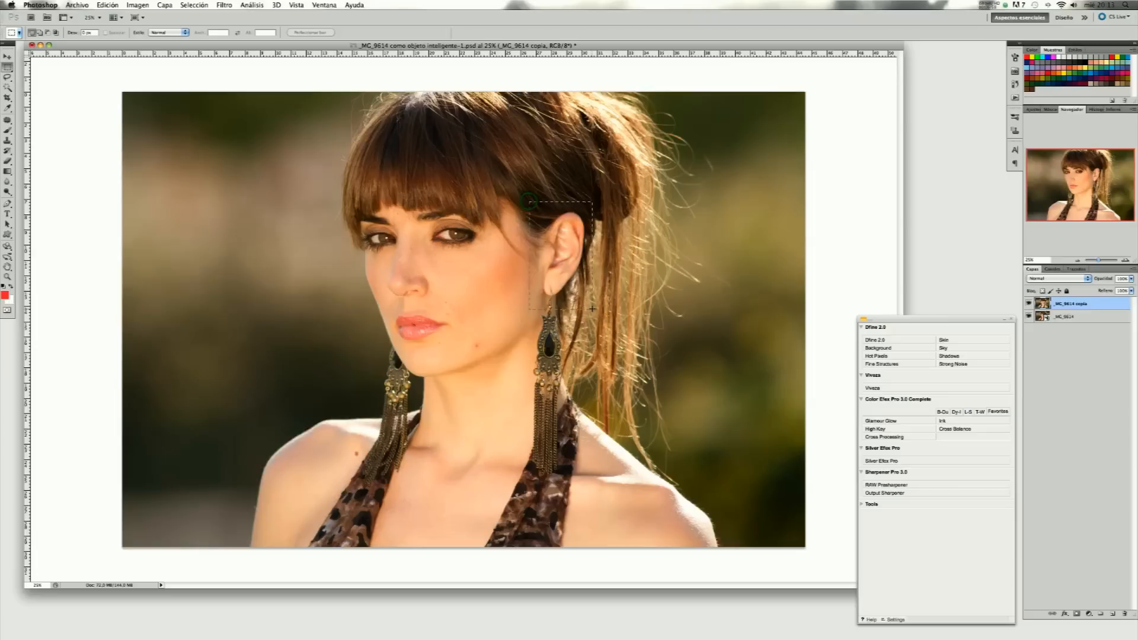
click(218, 5)
click(243, 67)
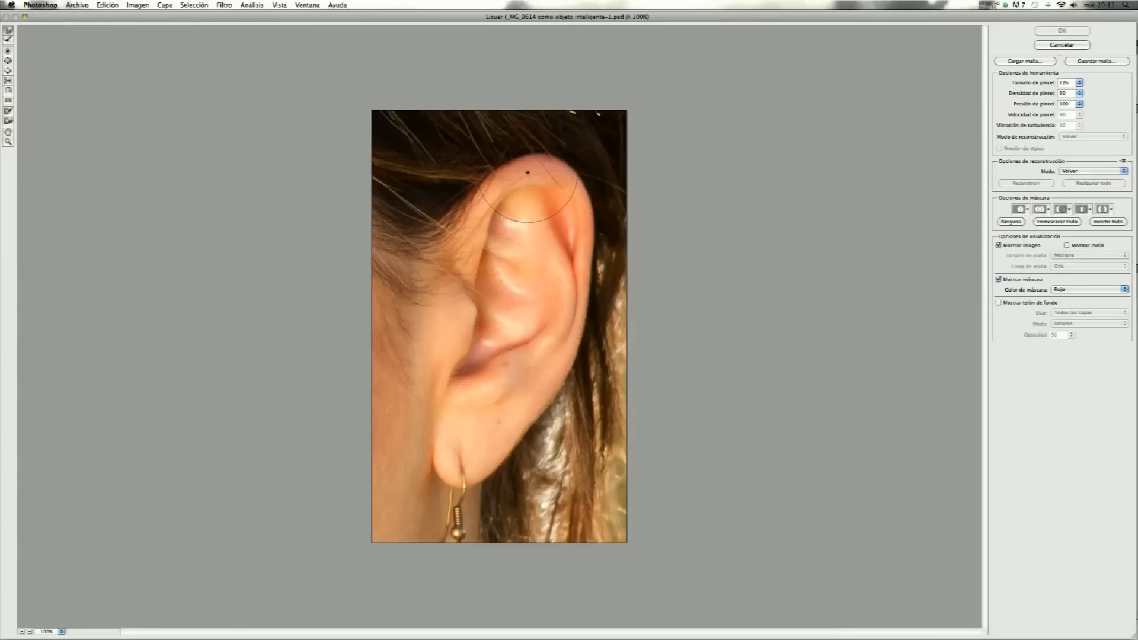
mouse_move(528, 172)
mouse_down()
mouse_move(492, 184)
mouse_move(556, 174)
mouse_move(579, 212)
mouse_up()
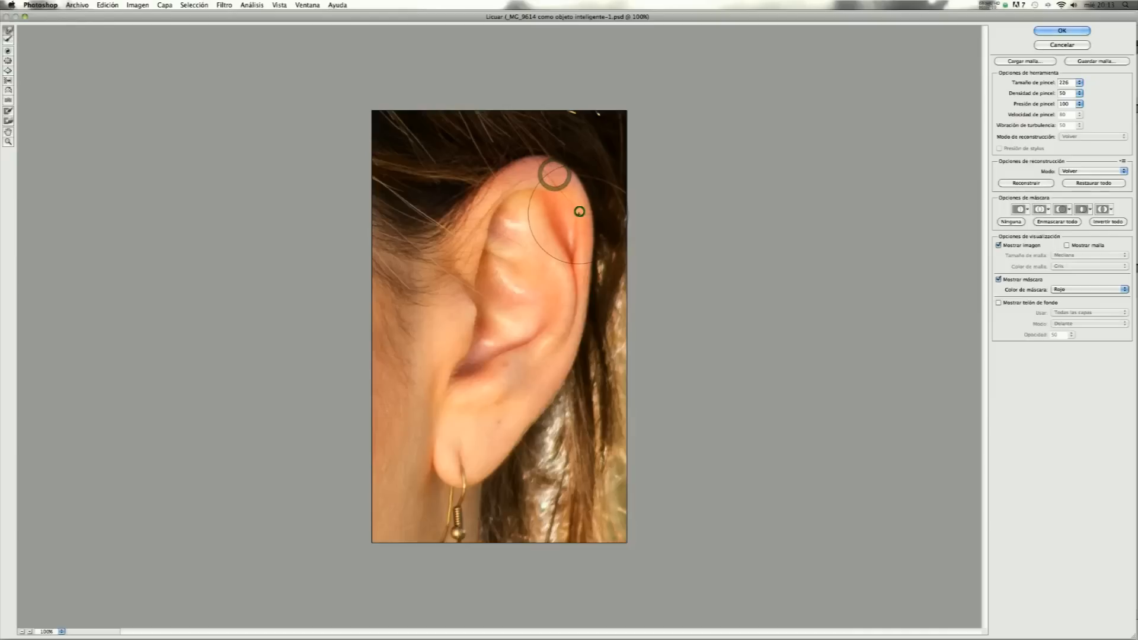
mouse_move(578, 287)
mouse_down()
mouse_move(559, 374)
mouse_move(560, 364)
mouse_move(521, 413)
mouse_move(444, 466)
mouse_up()
click(446, 466)
click(479, 470)
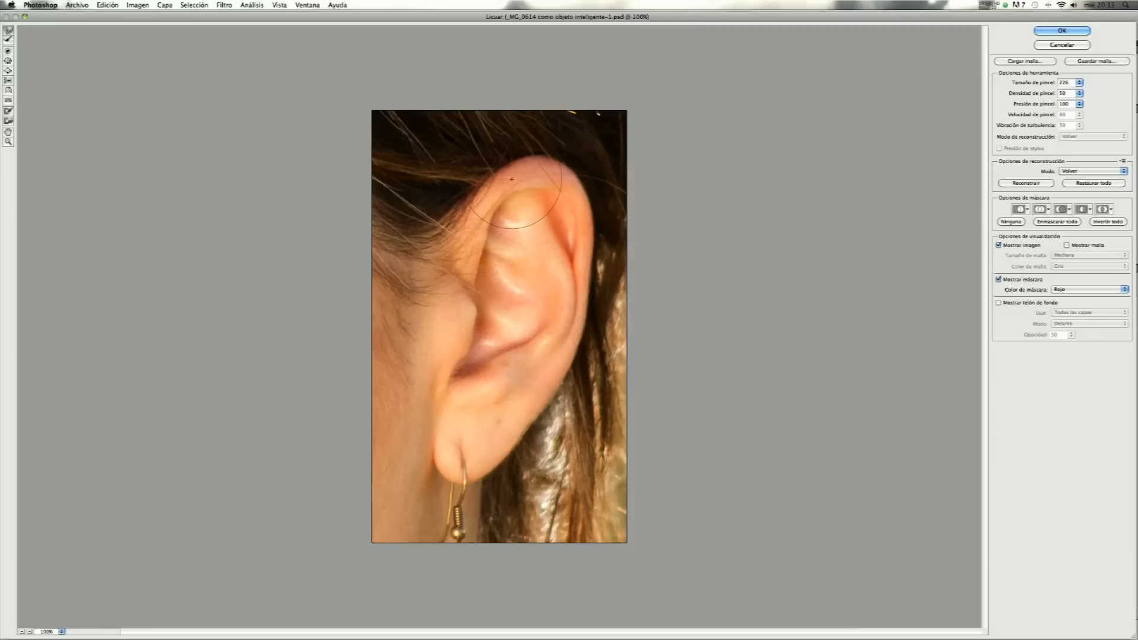
- Reduce the ear further with Forward Warp strokes along its top, back edge and earlobe, and apply Liquify
mouse_move(512, 179)
mouse_down()
mouse_move(552, 176)
mouse_move(585, 216)
mouse_move(559, 374)
mouse_up()
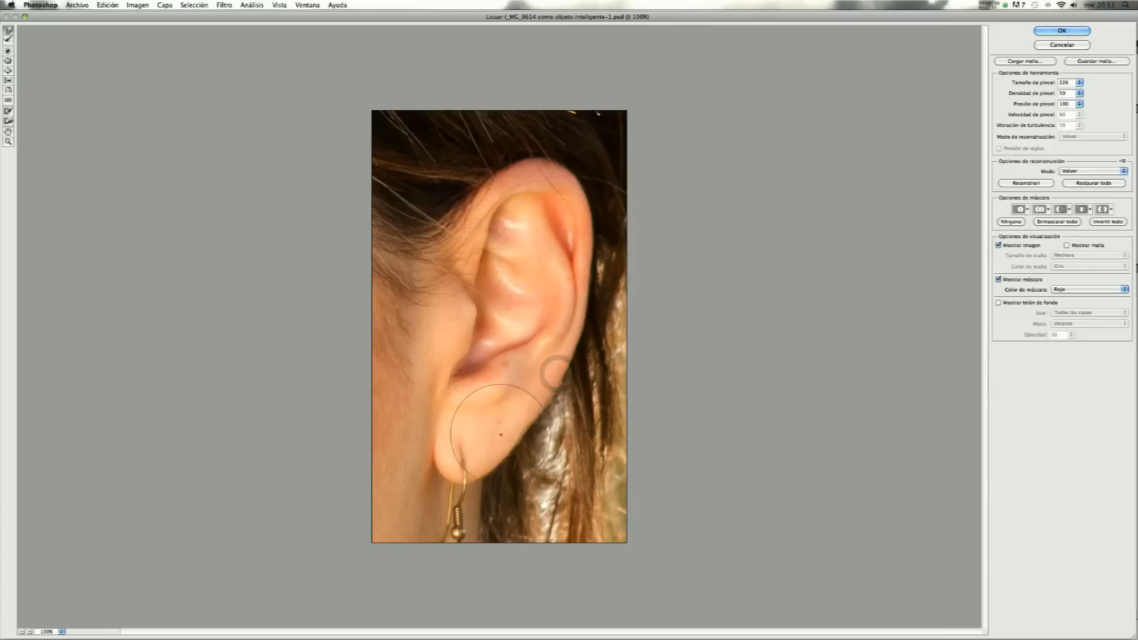
drag(502, 441, 447, 463)
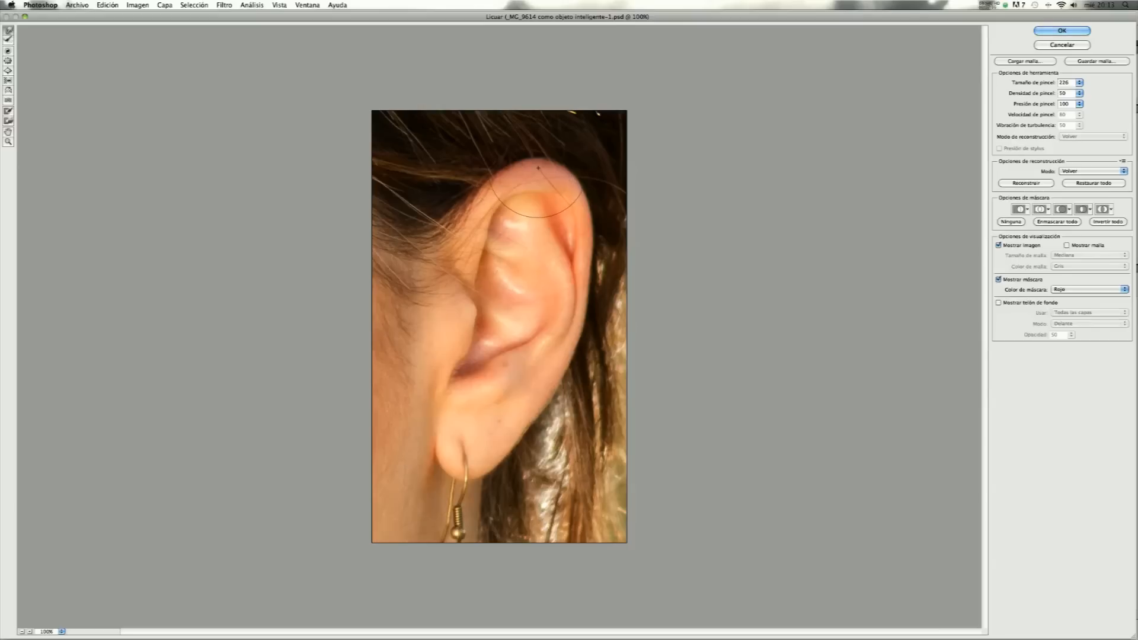
drag(538, 167, 569, 182)
click(1050, 31)
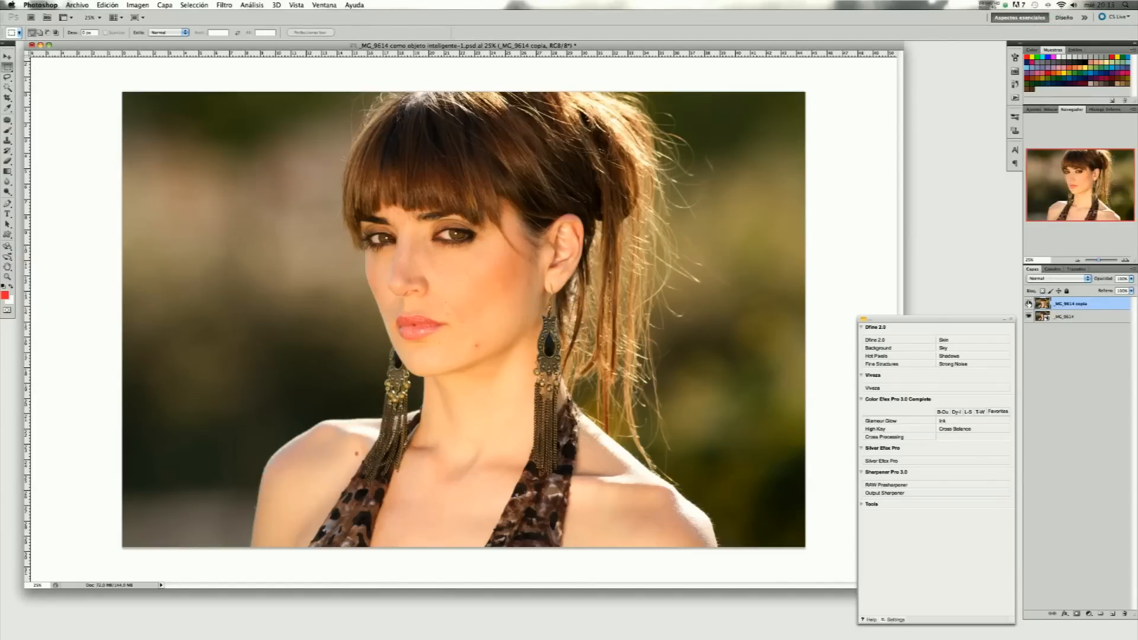
- Check the reshaped ear against the original by hiding and showing the _MG_9614 copia layer
click(1028, 303)
click(1028, 304)
click(1028, 304)
click(1028, 304)
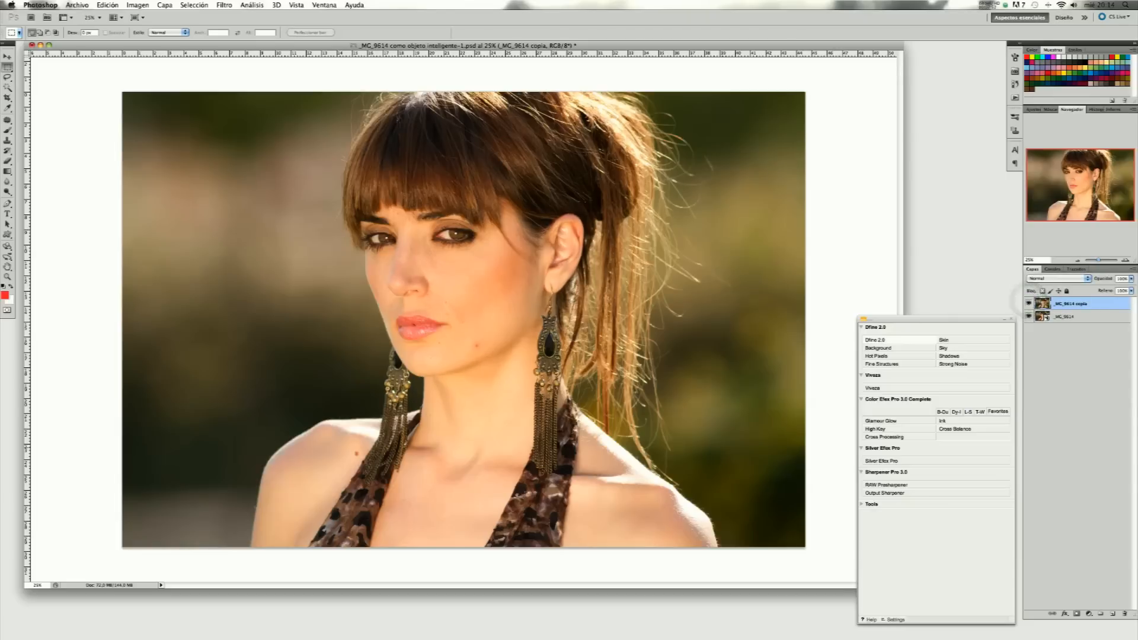